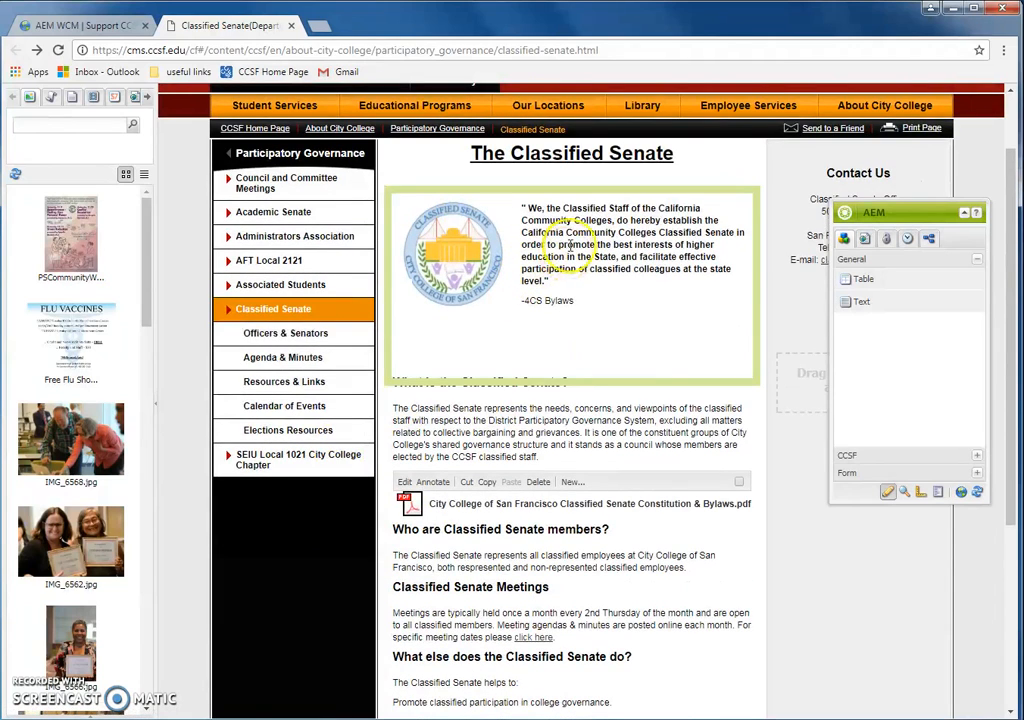
# Add a CCSF Document Link component directly above the Classified Senate Constitution & Bylaws PDF link
pyautogui.click(864, 238)
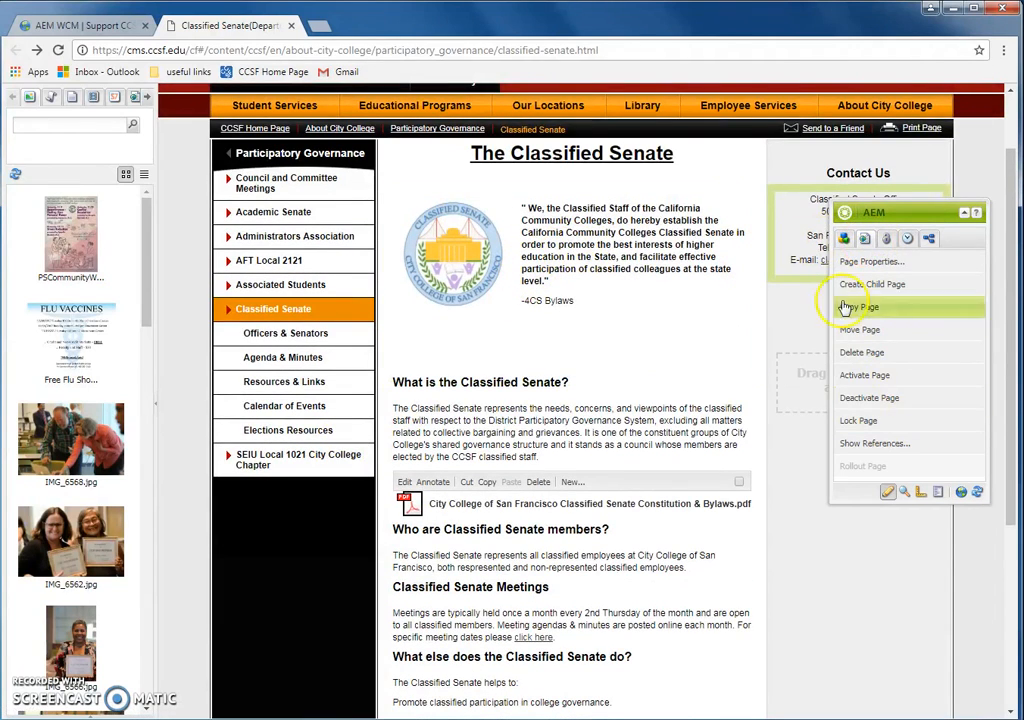
pyautogui.click(844, 238)
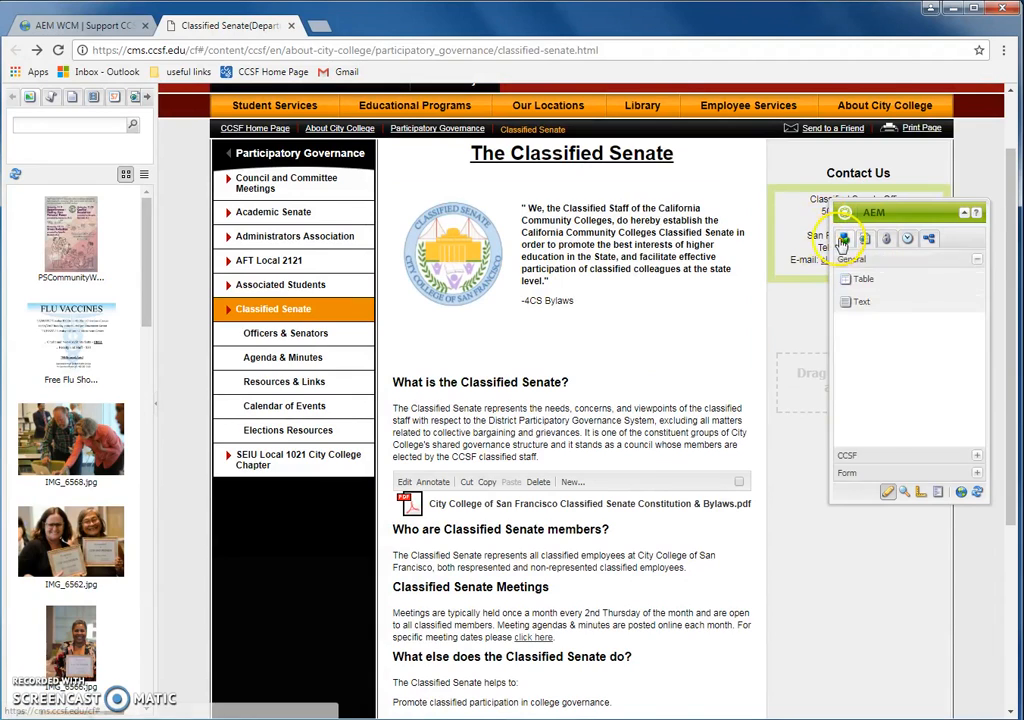
pyautogui.click(895, 458)
pyautogui.scroll(-3, 967, 402)
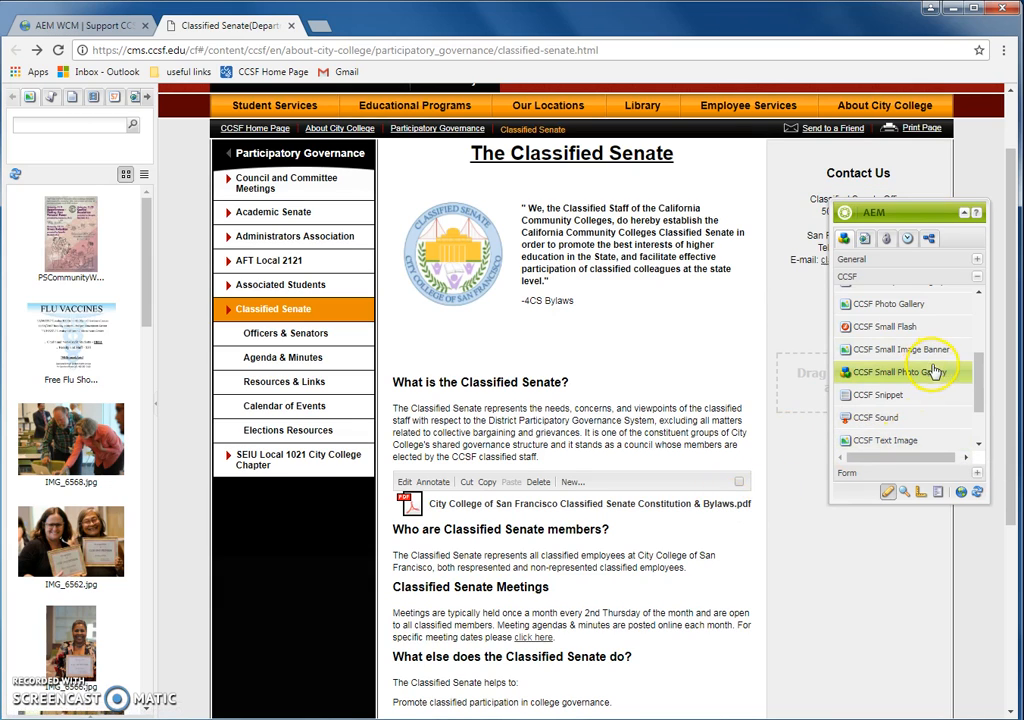
pyautogui.scroll(-2, 986, 425)
pyautogui.moveTo(986, 385); pyautogui.dragTo(965, 302)
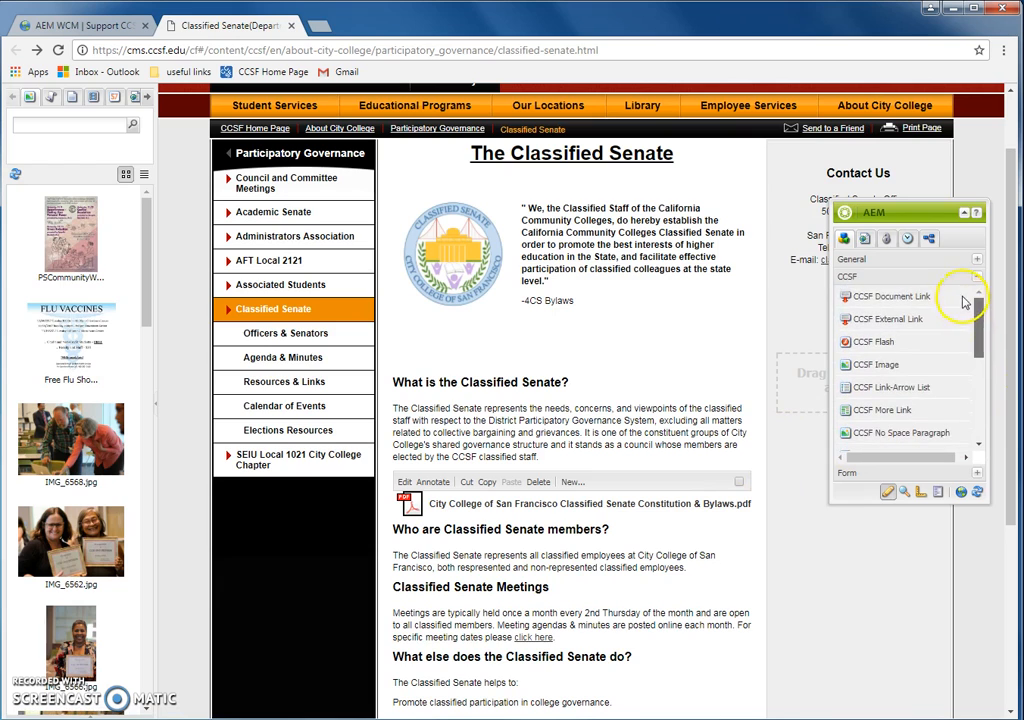
pyautogui.moveTo(926, 305); pyautogui.dragTo(555, 497)
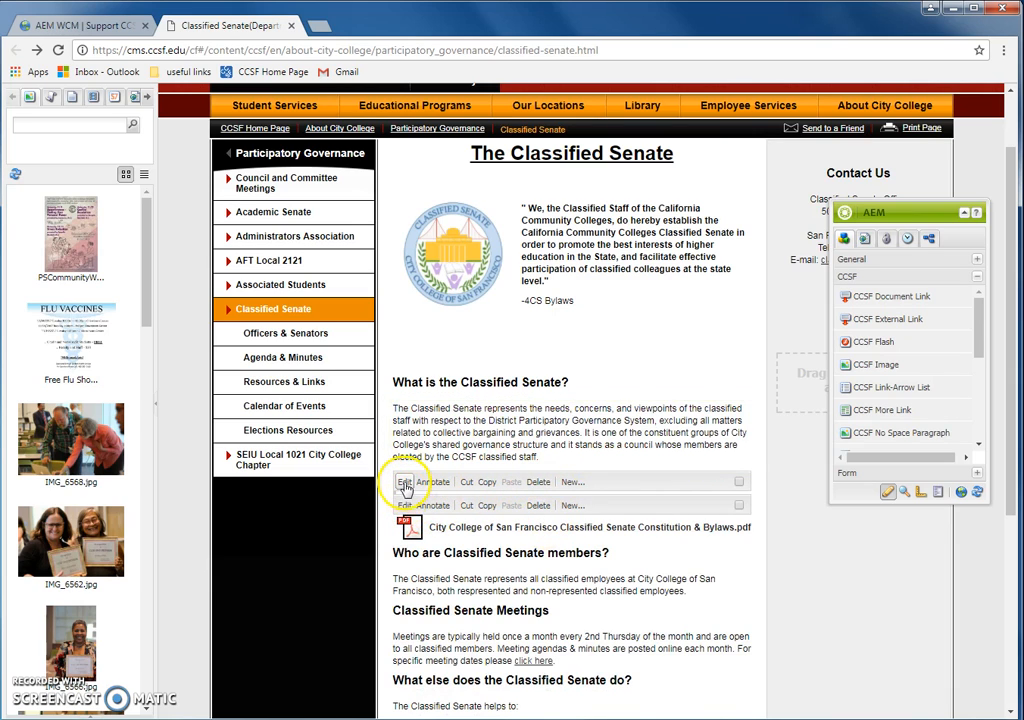
# Try to drop SEIU Locator.png into the new document link's upload area, and return to the refreshed Classified Senate edit page
pyautogui.click(404, 482)
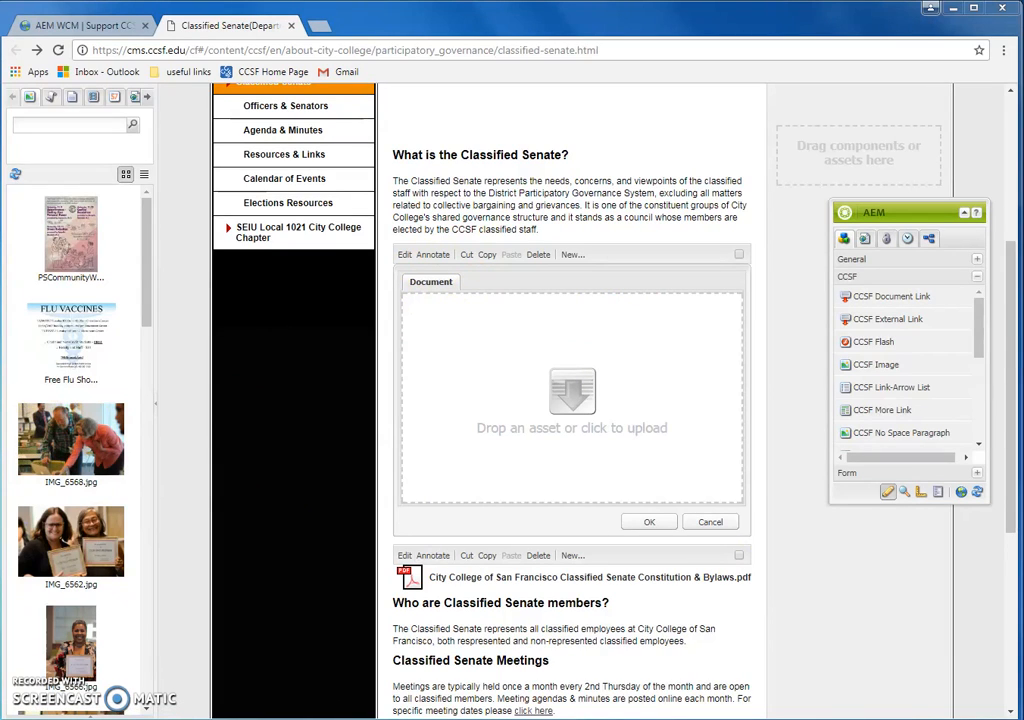
pyautogui.moveTo(0, 423); pyautogui.dragTo(533, 390)
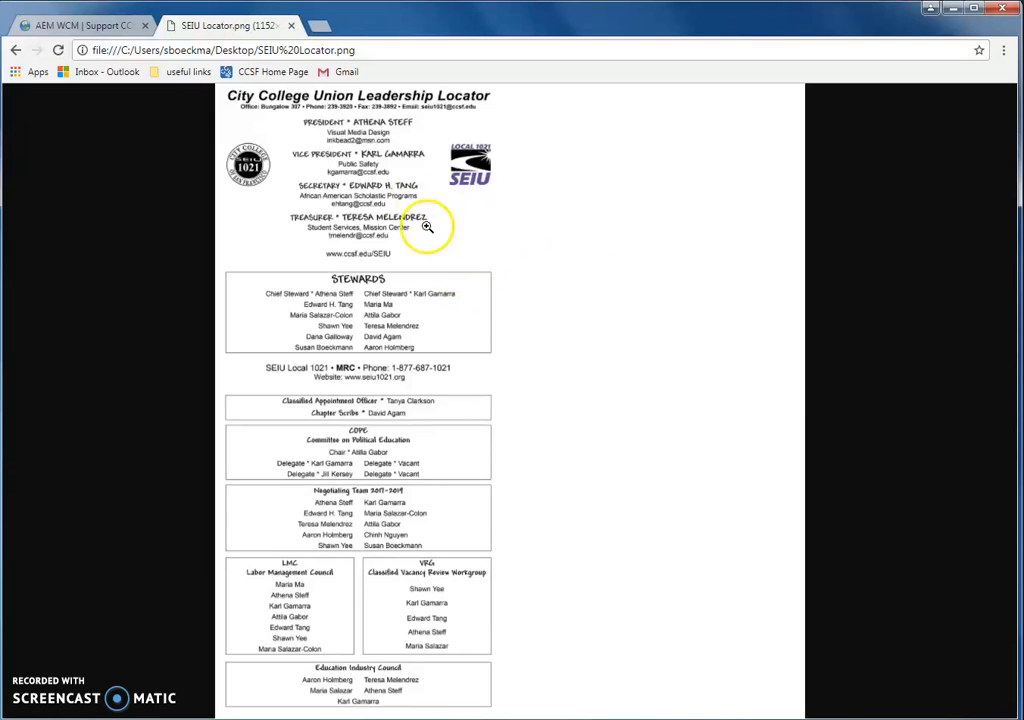
pyautogui.click(343, 52)
pyautogui.click(338, 50)
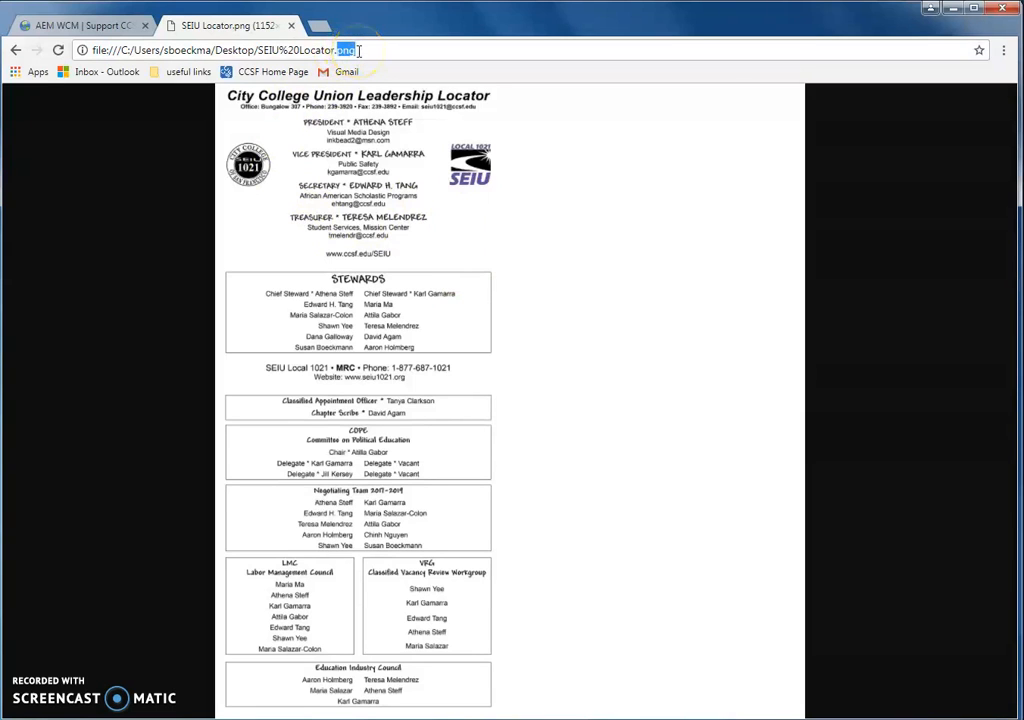
pyautogui.click(15, 52)
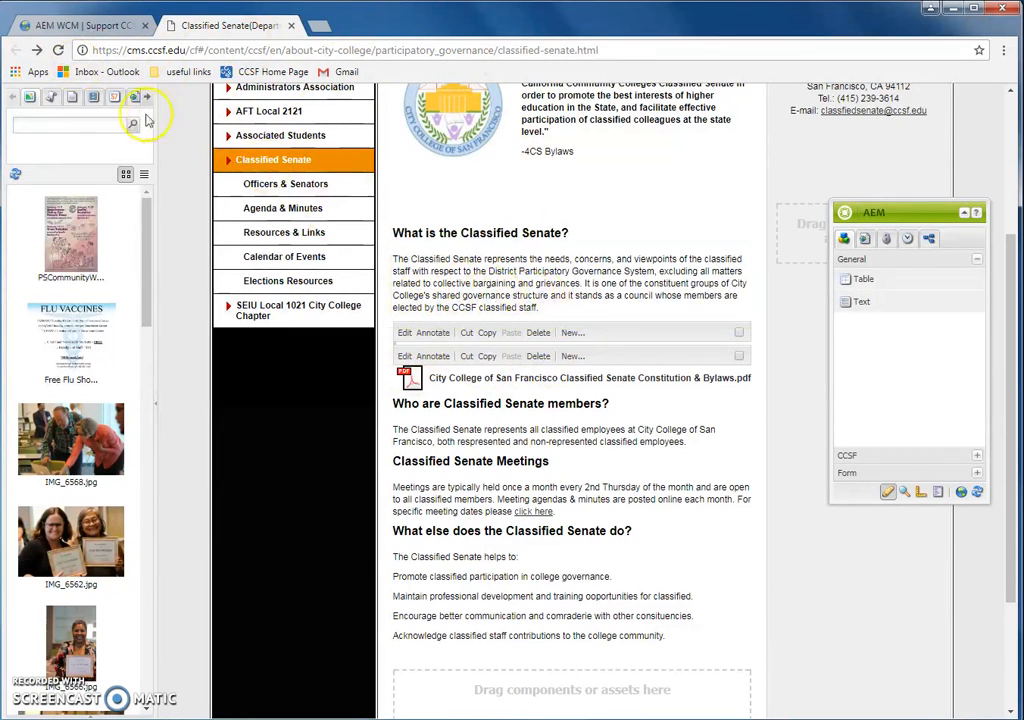
pyautogui.click(59, 50)
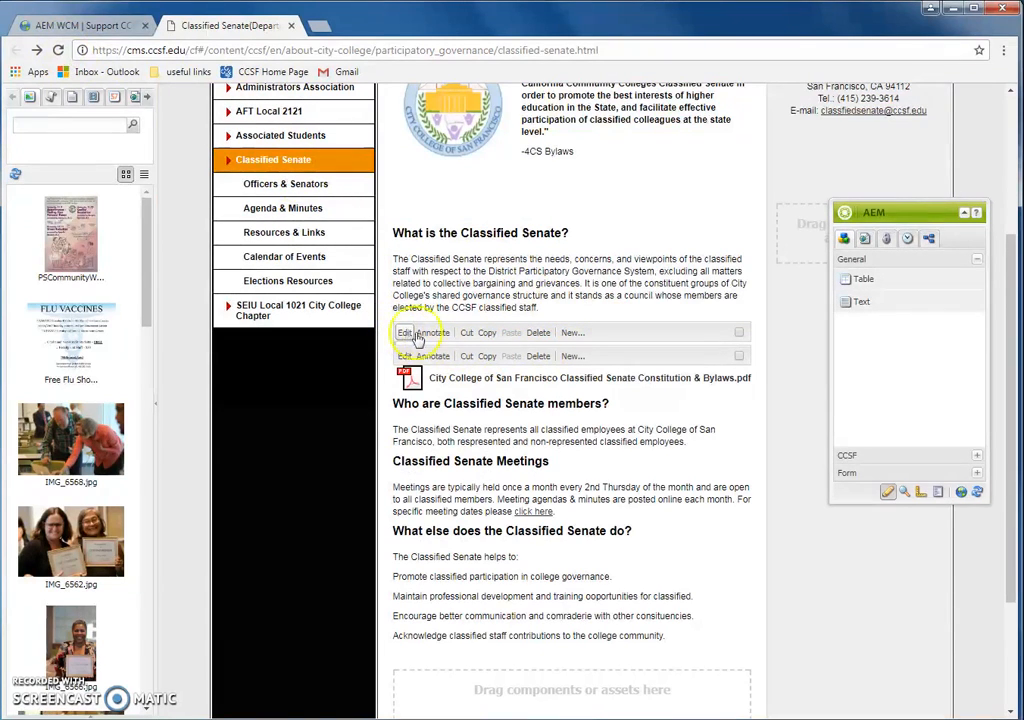
# Upload SEIU Locator.png from the Desktop into the empty document link component above the bylaws PDF and save it
pyautogui.click(404, 334)
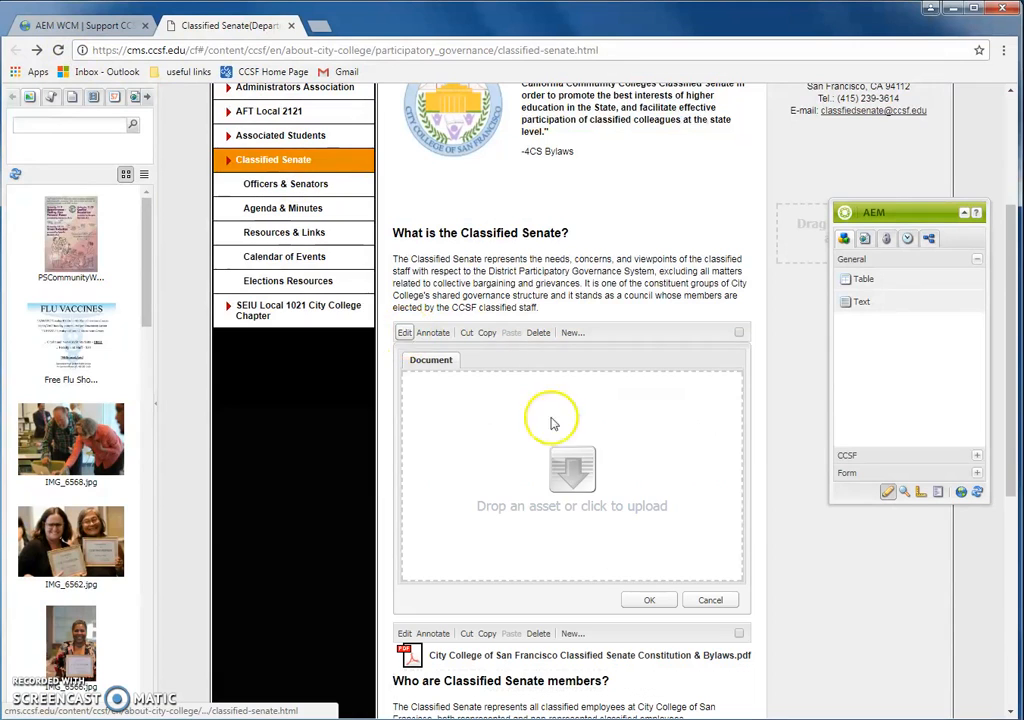
pyautogui.scroll(-1, 522, 473)
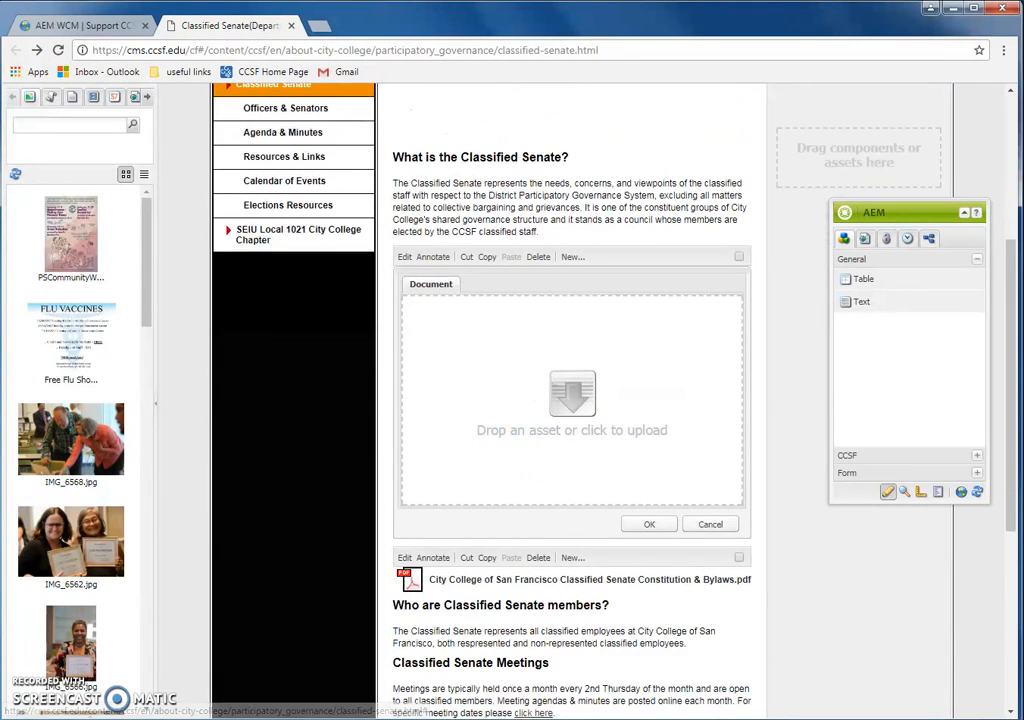
pyautogui.click(567, 393)
pyautogui.moveTo(60, 337); pyautogui.dragTo(559, 422)
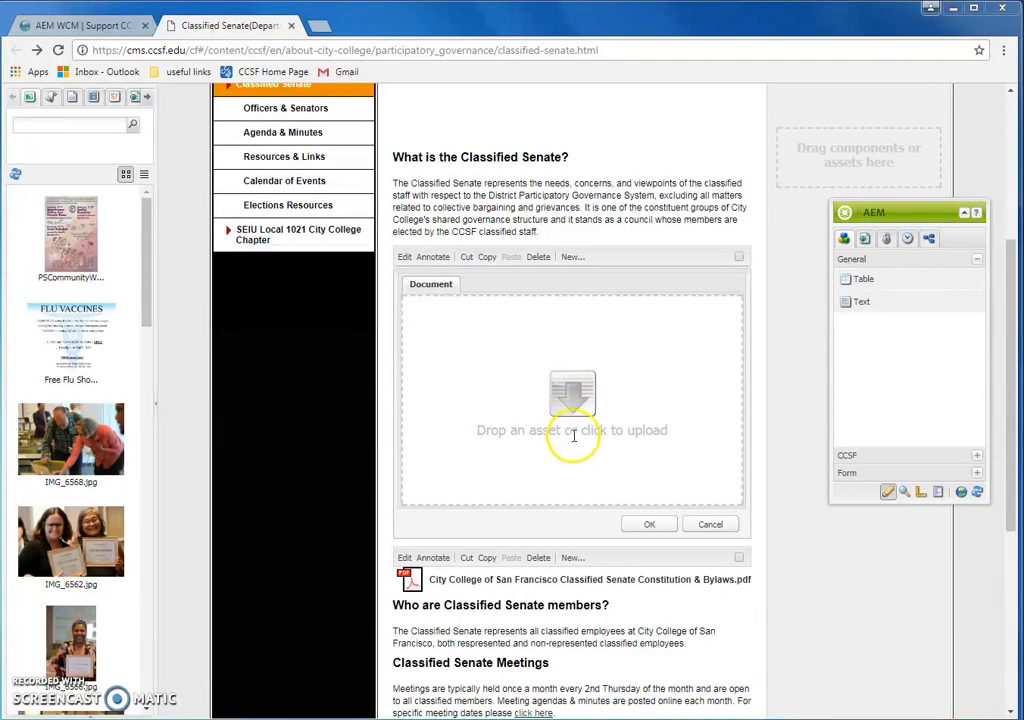
pyautogui.click(578, 399)
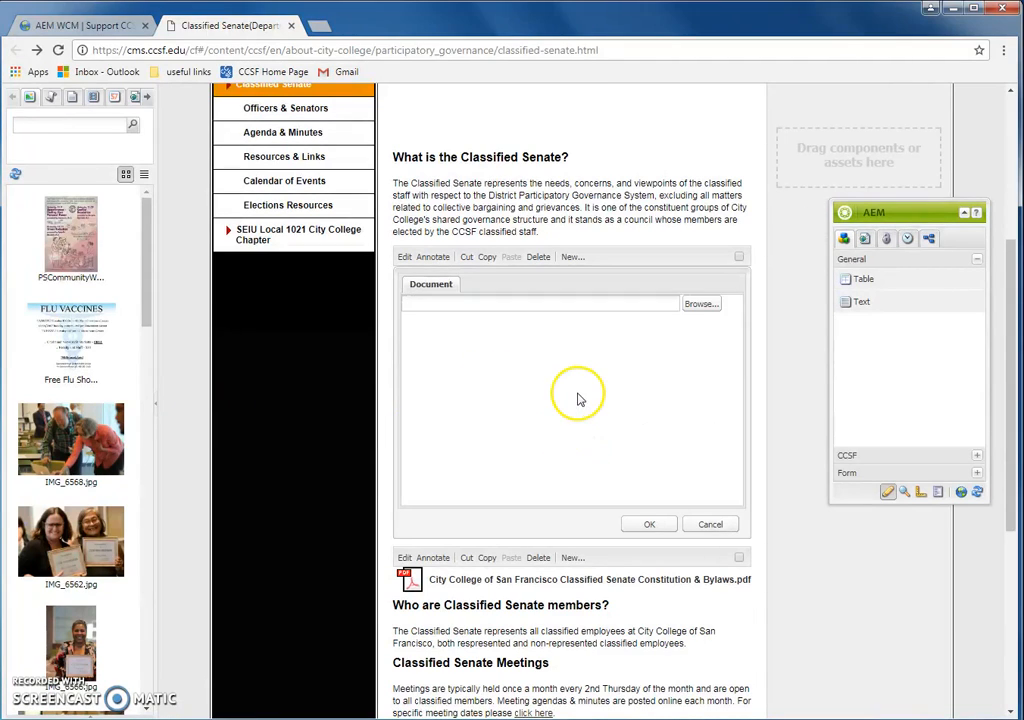
pyautogui.click(706, 304)
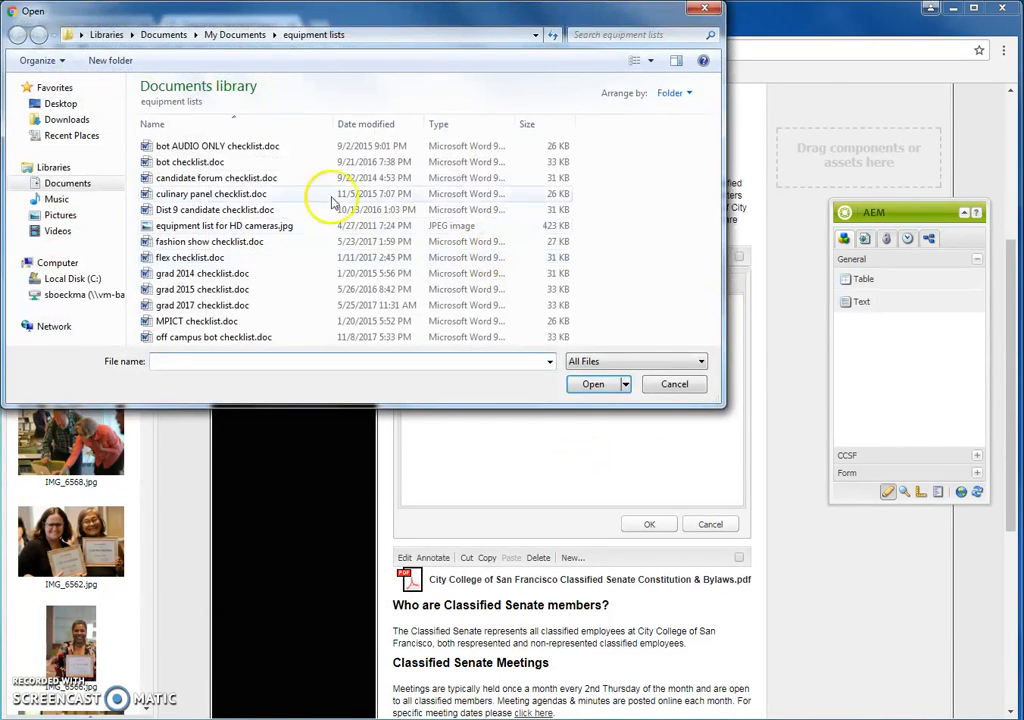
pyautogui.click(62, 104)
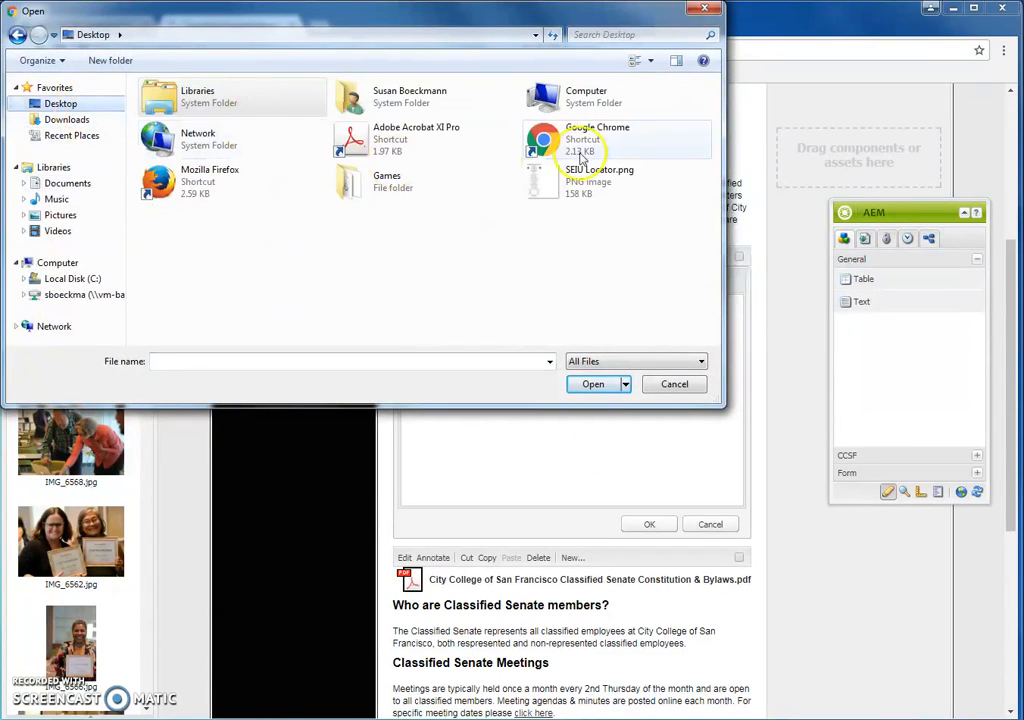
pyautogui.click(570, 188)
pyautogui.click(592, 387)
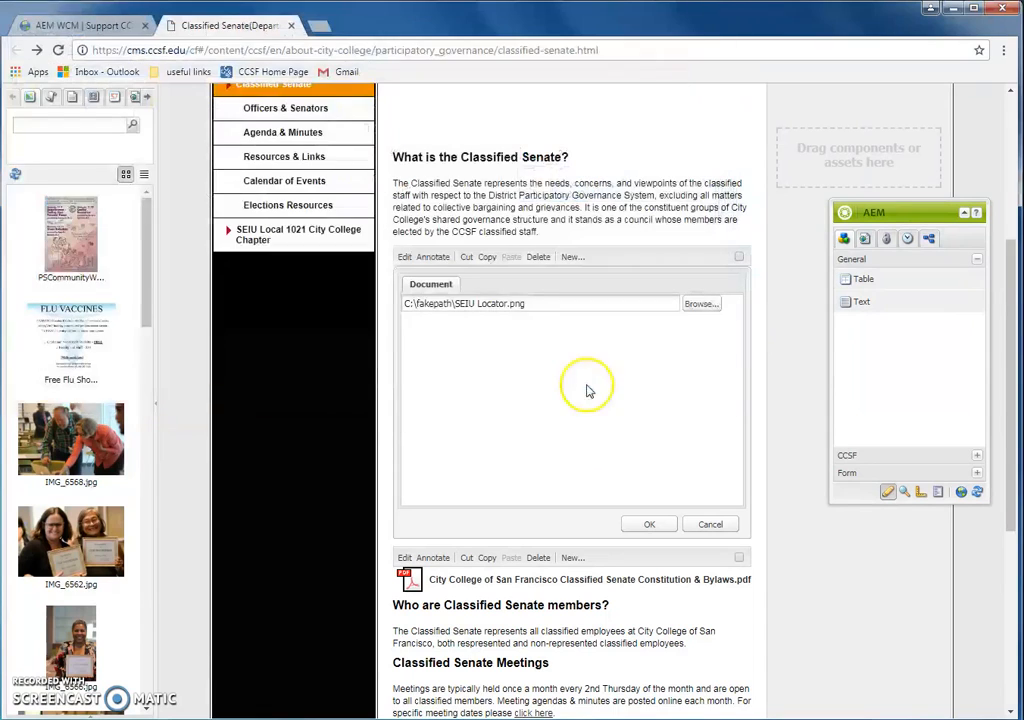
pyautogui.click(647, 525)
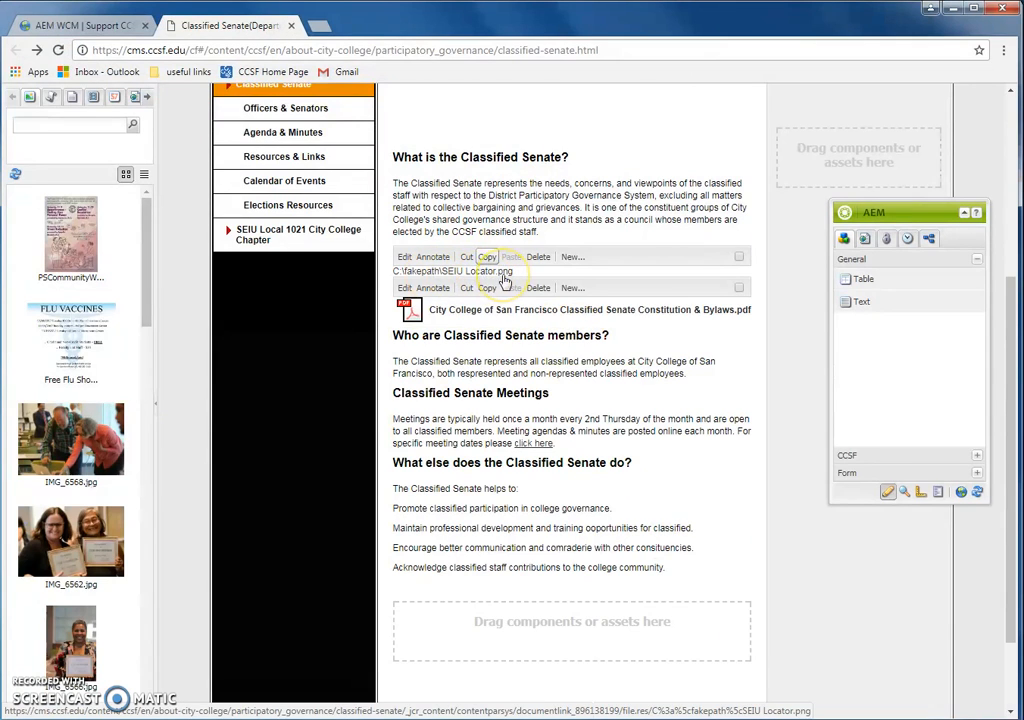
# Test the uploaded SEIU Locator.png link and delete its document link component from the page
pyautogui.click(470, 272)
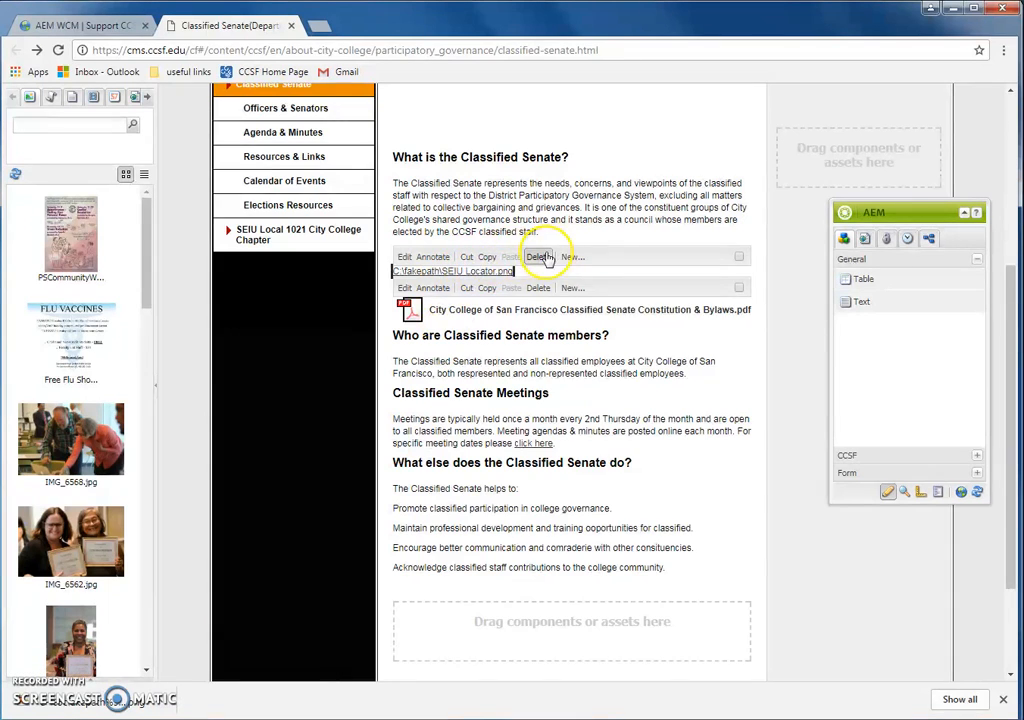
pyautogui.click(540, 257)
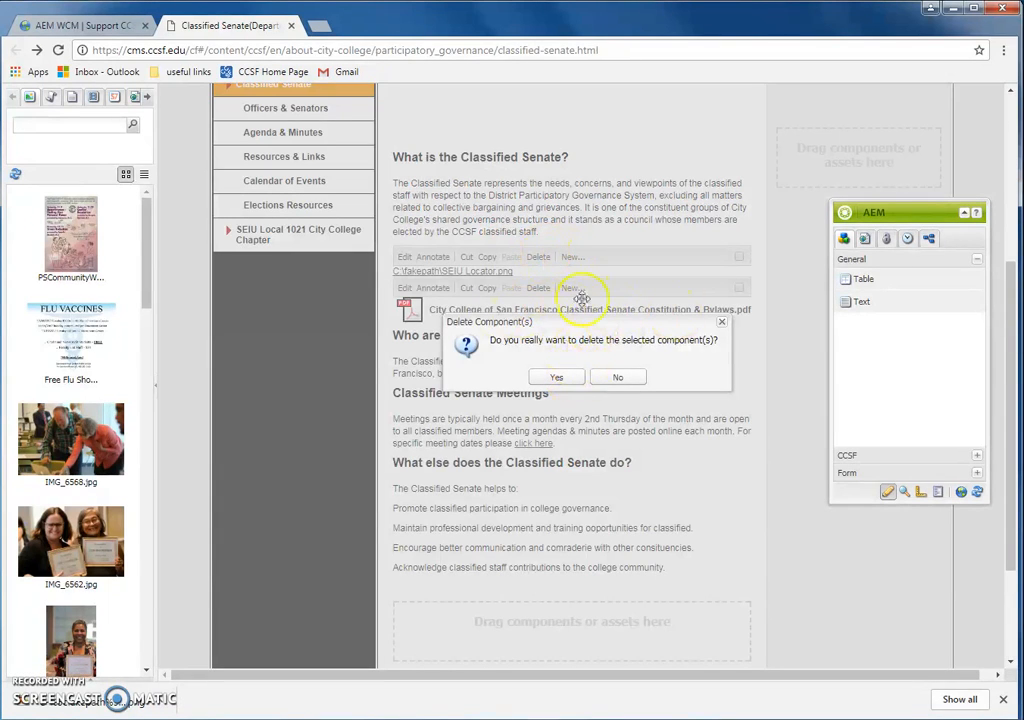
pyautogui.click(563, 378)
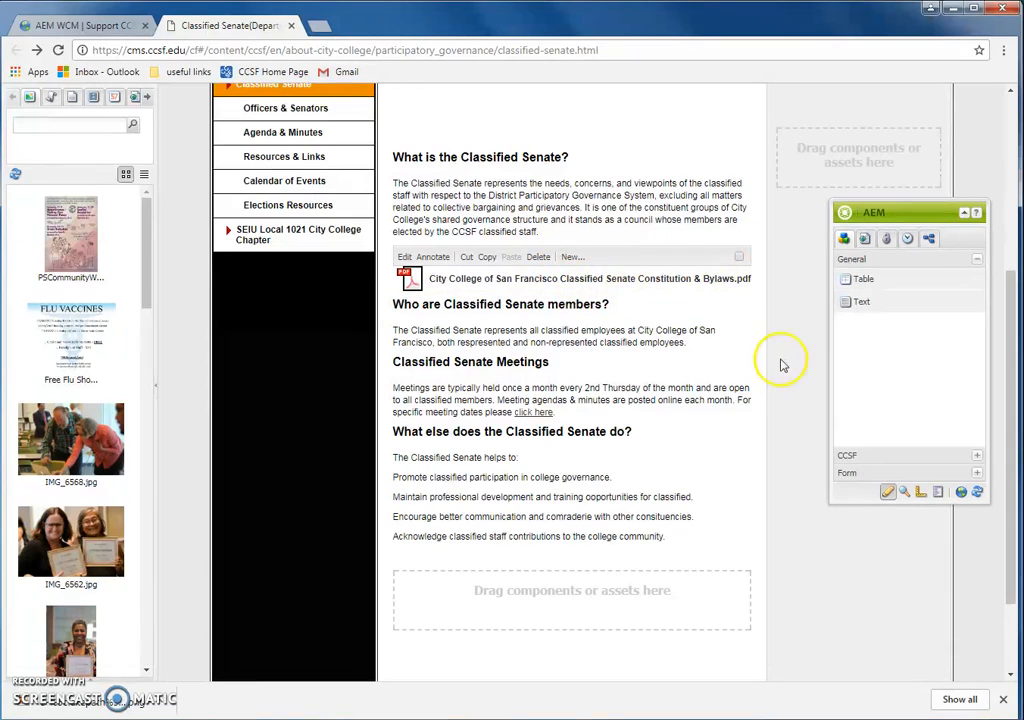
# Test the bylaws PDF link in the editor and open the published Classified Senate page in a new tab via ccsf.edu/seiu
pyautogui.click(703, 281)
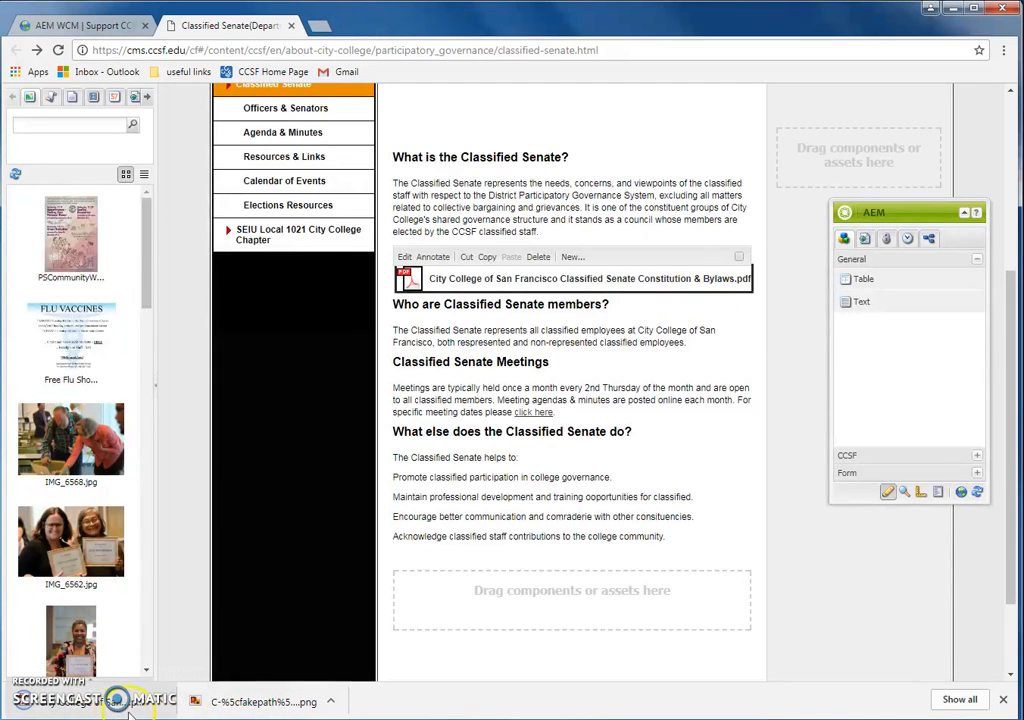
pyautogui.click(319, 25)
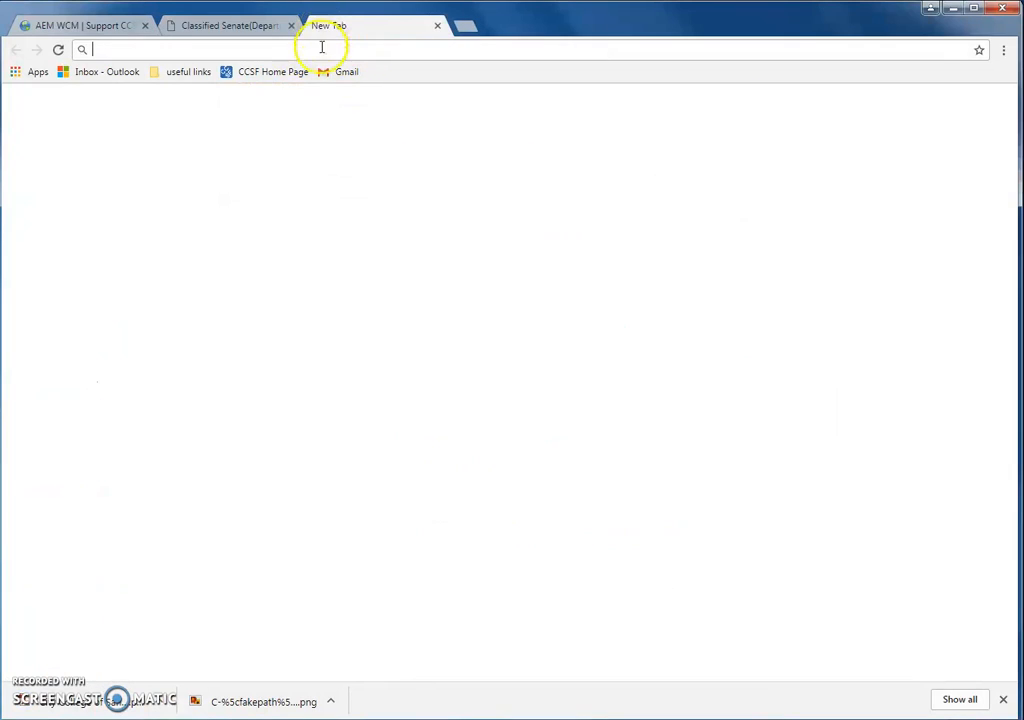
pyautogui.write('ccsf.edu/seiu')
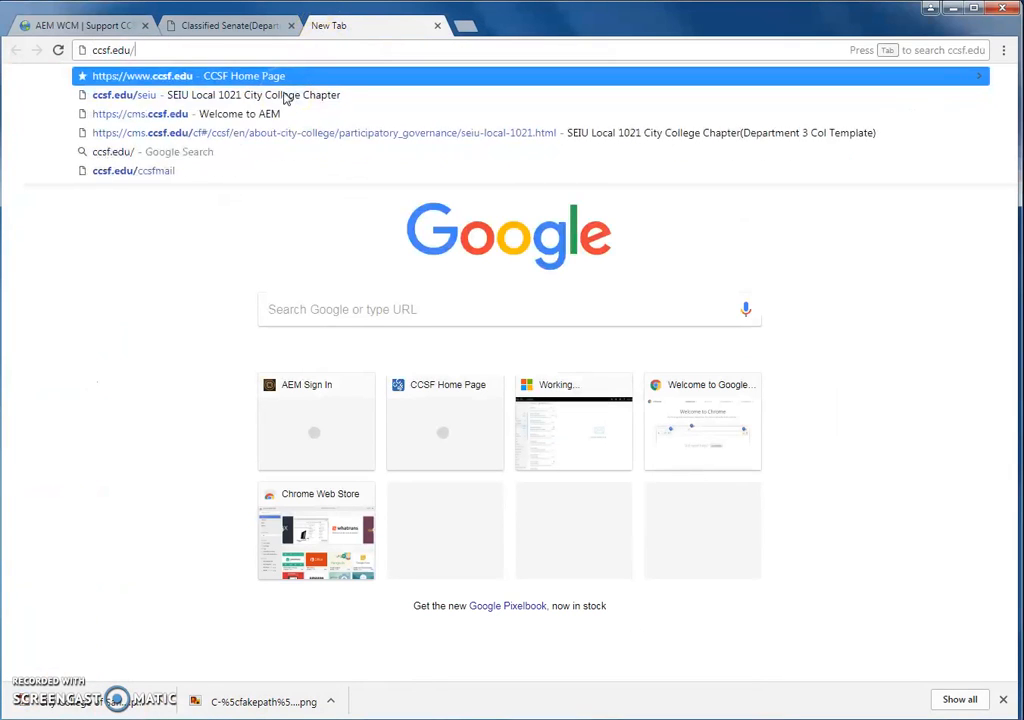
pyautogui.press('Return')
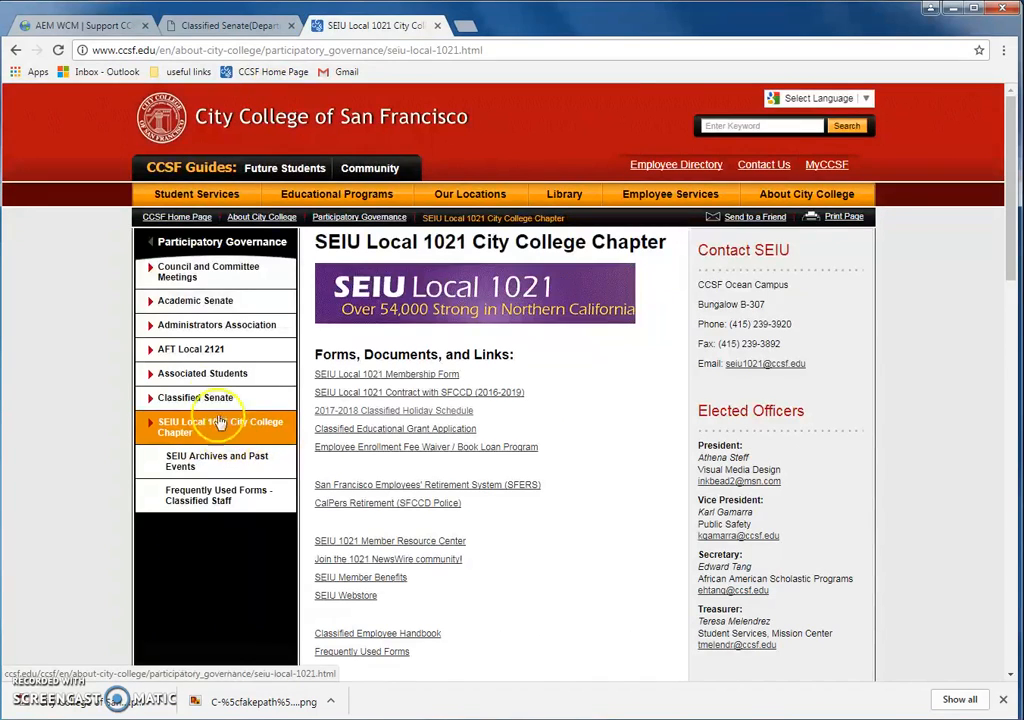
pyautogui.click(195, 395)
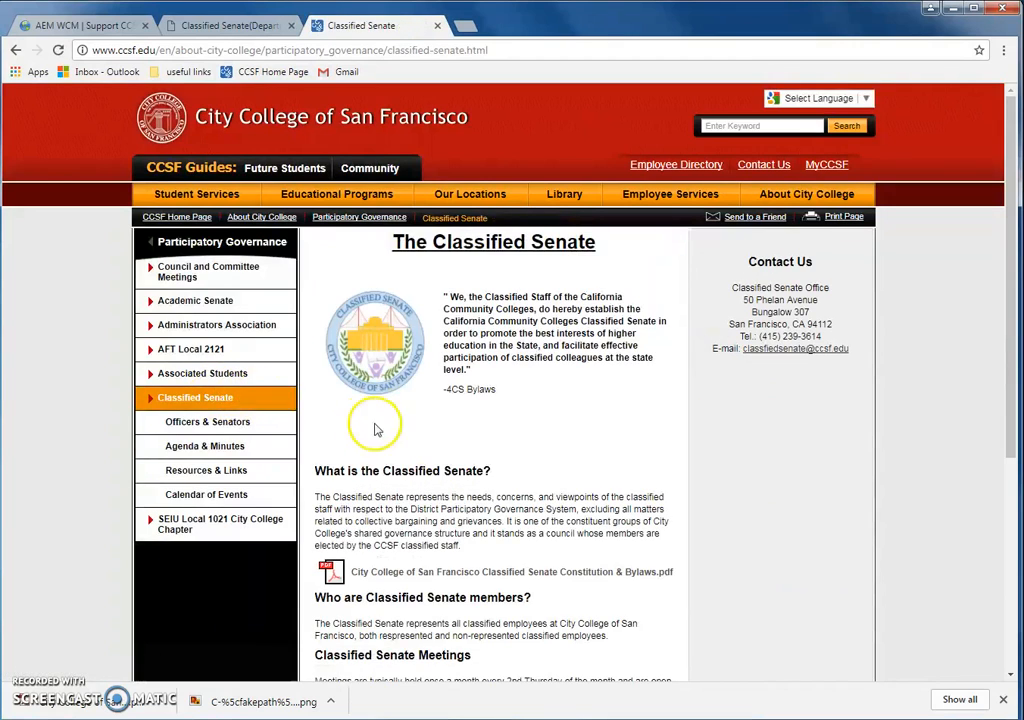
# Check the Constitution & Bylaws PDF from the published Classified Senate page, then close the PDF and the published page
pyautogui.click(375, 571)
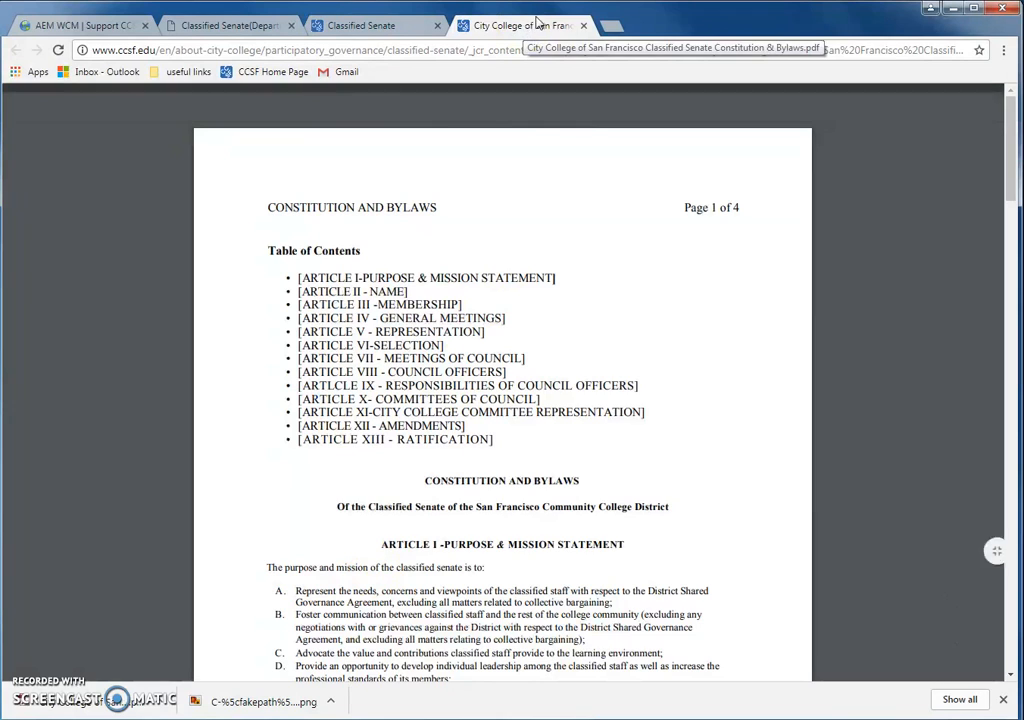
pyautogui.click(584, 25)
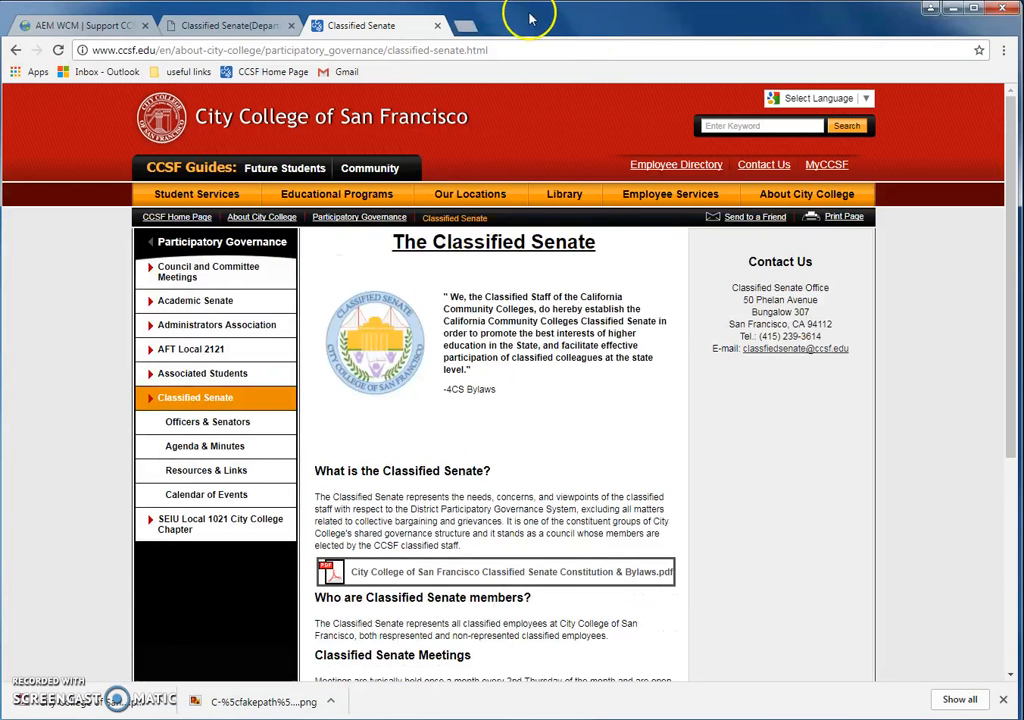
pyautogui.scroll(-1, 458, 532)
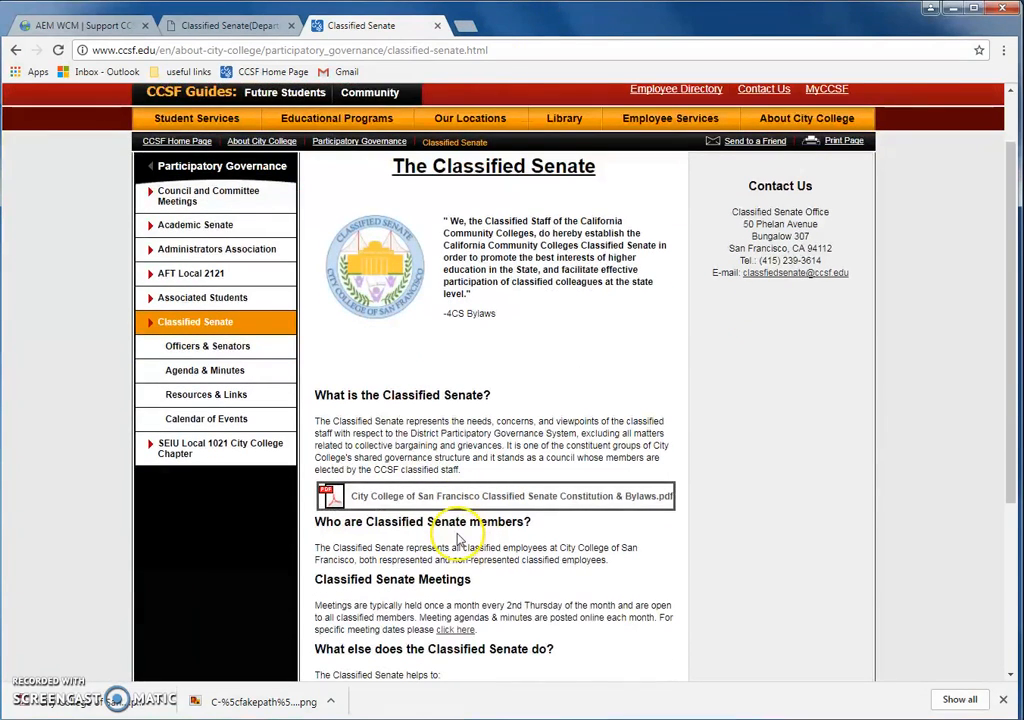
pyautogui.scroll(1, 470, 497)
pyautogui.scroll(-1, 484, 494)
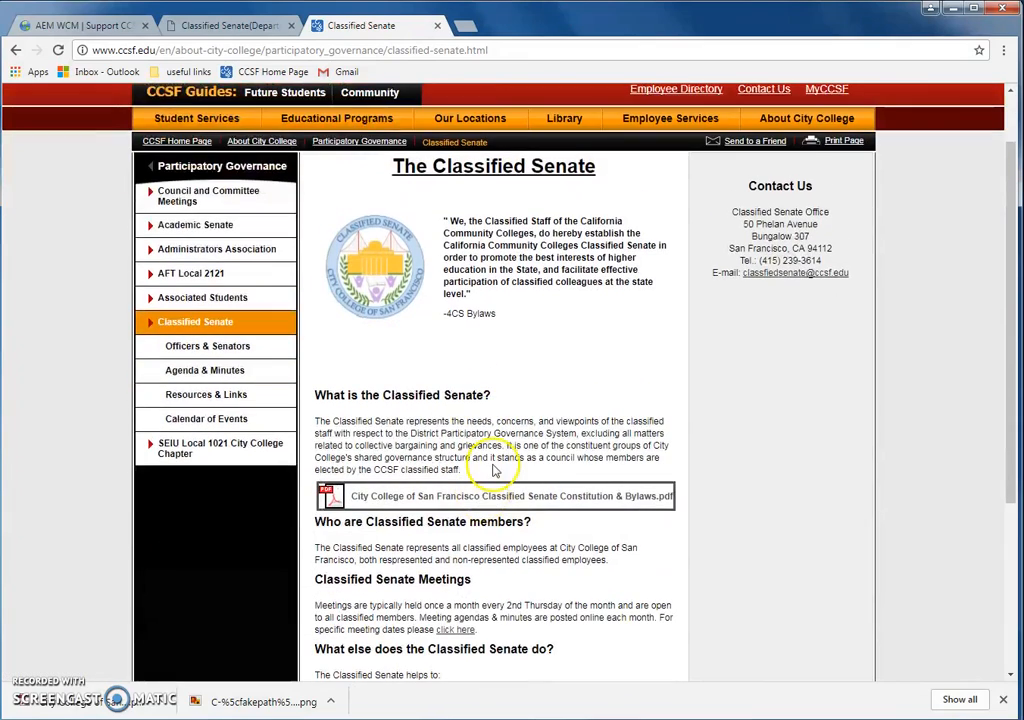
pyautogui.click(437, 26)
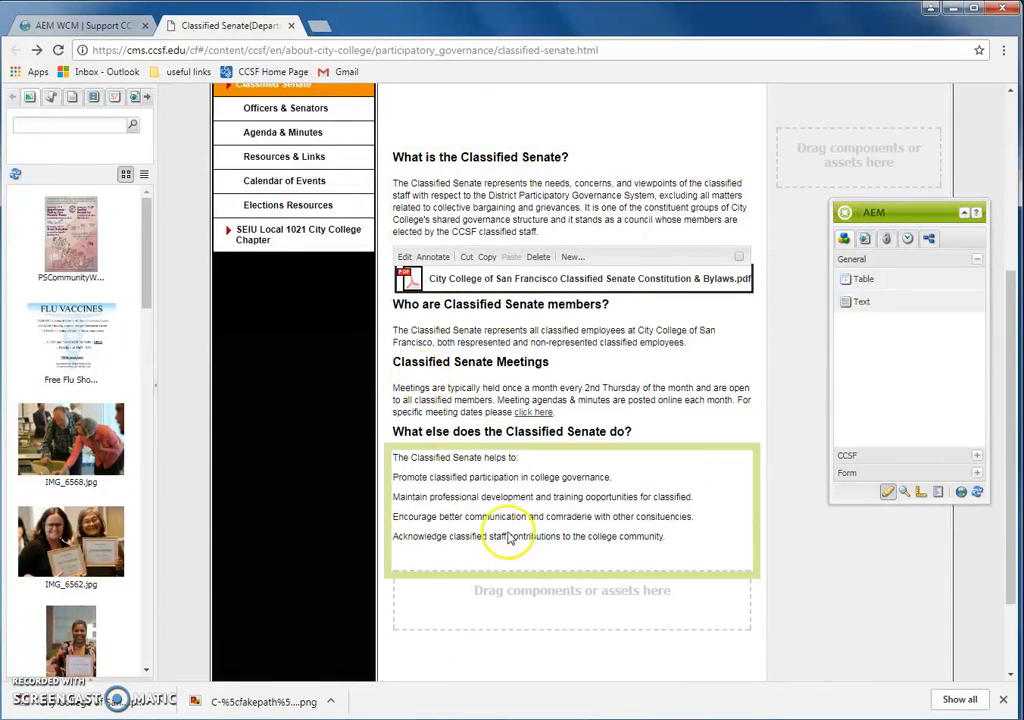
# Move the floating AEM panel lower on the edit page, clear of the Contact Us details
pyautogui.scroll(2, 630, 432)
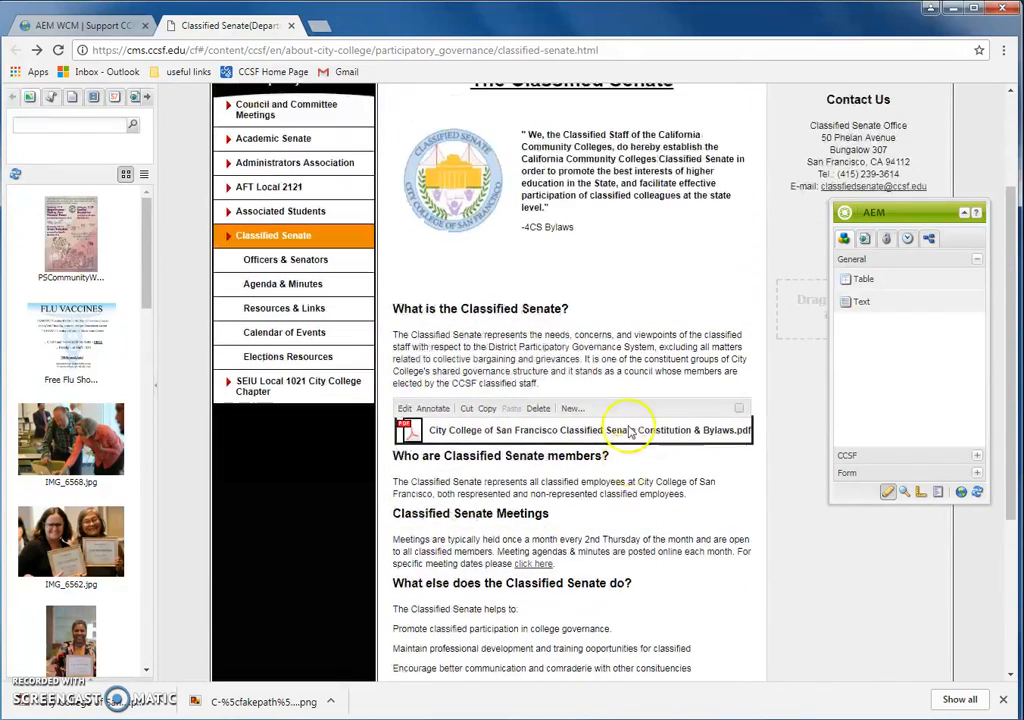
pyautogui.scroll(3, 630, 432)
pyautogui.scroll(-2, 645, 430)
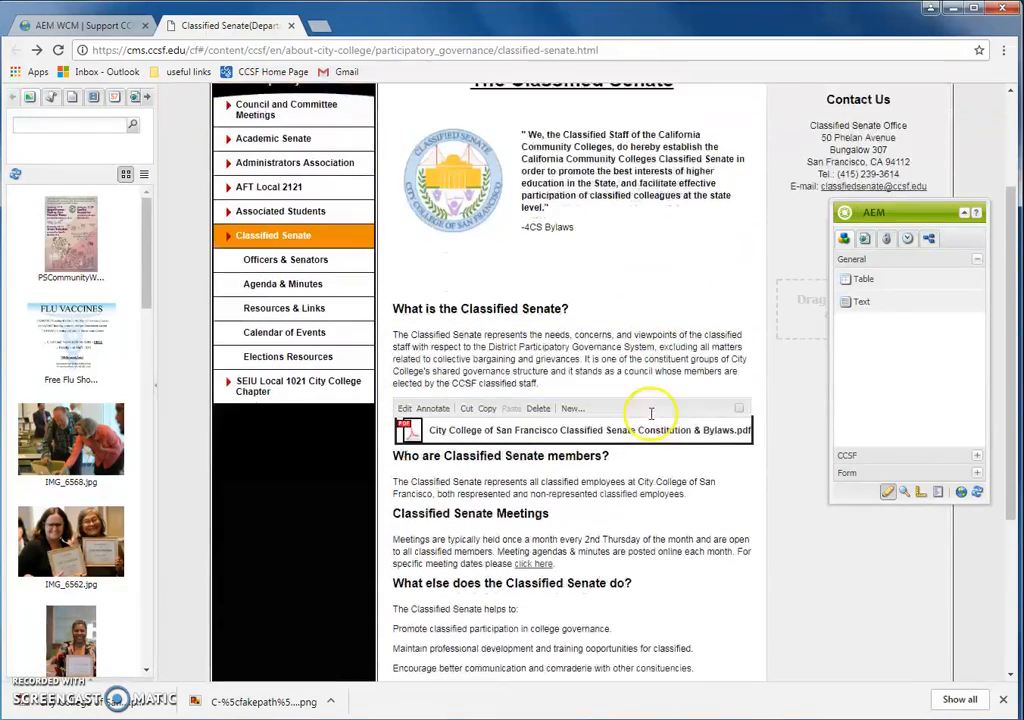
pyautogui.moveTo(885, 212); pyautogui.dragTo(810, 399)
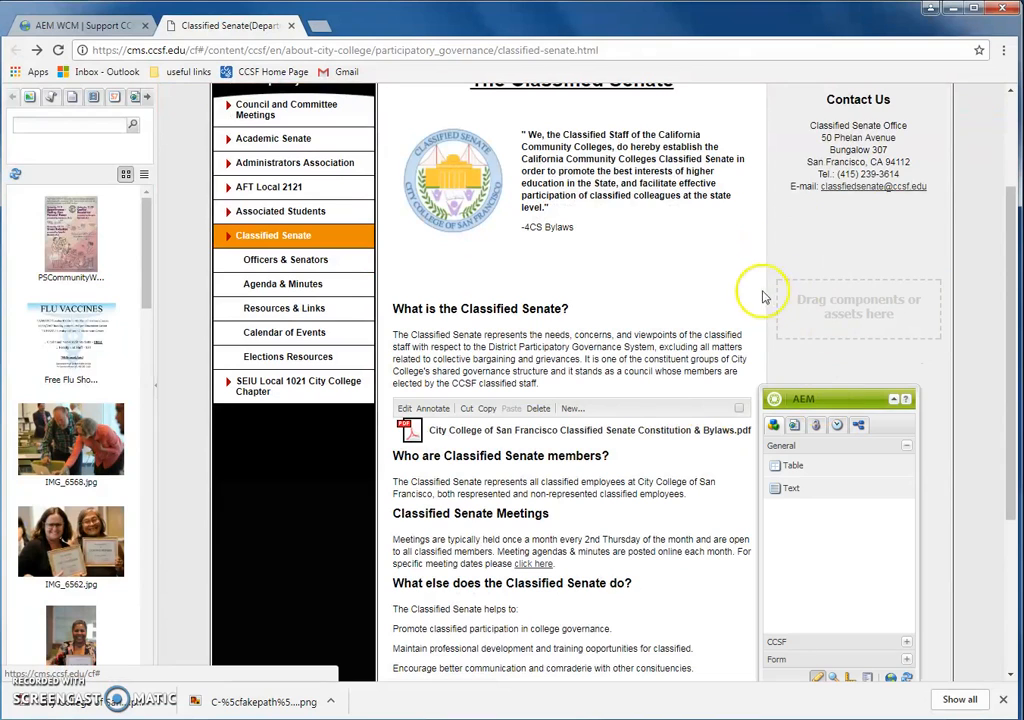
pyautogui.scroll(1, 857, 206)
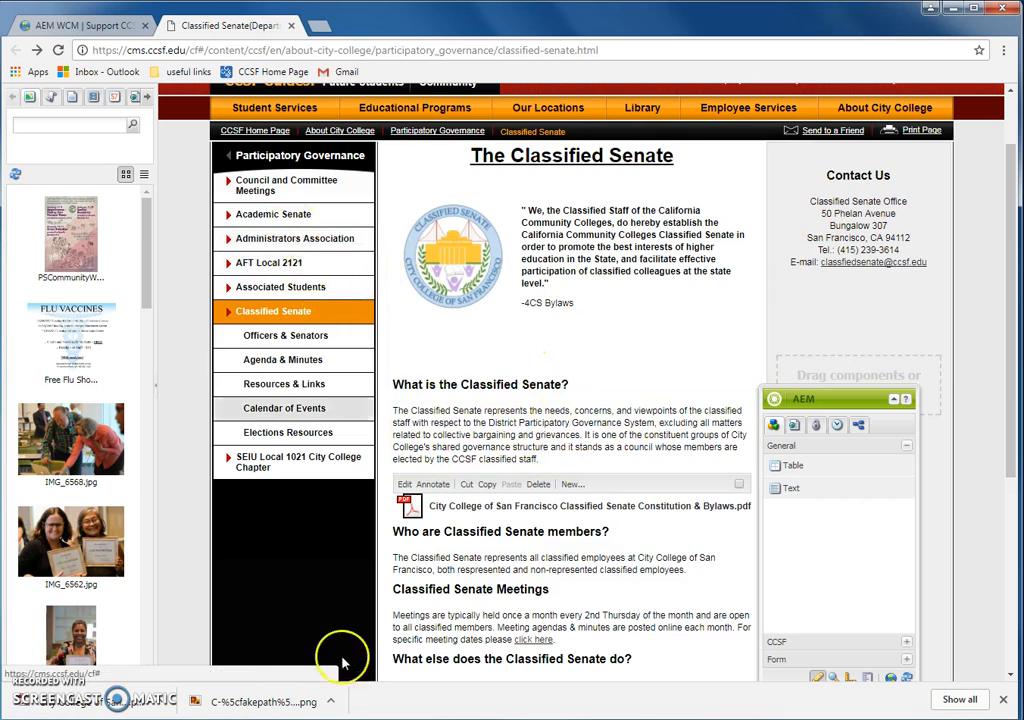
# Open the SEIU Local 1021 City College Chapter page and move the floating AEM panel clear of the main content
pyautogui.moveTo(860, 400); pyautogui.dragTo(639, 388)
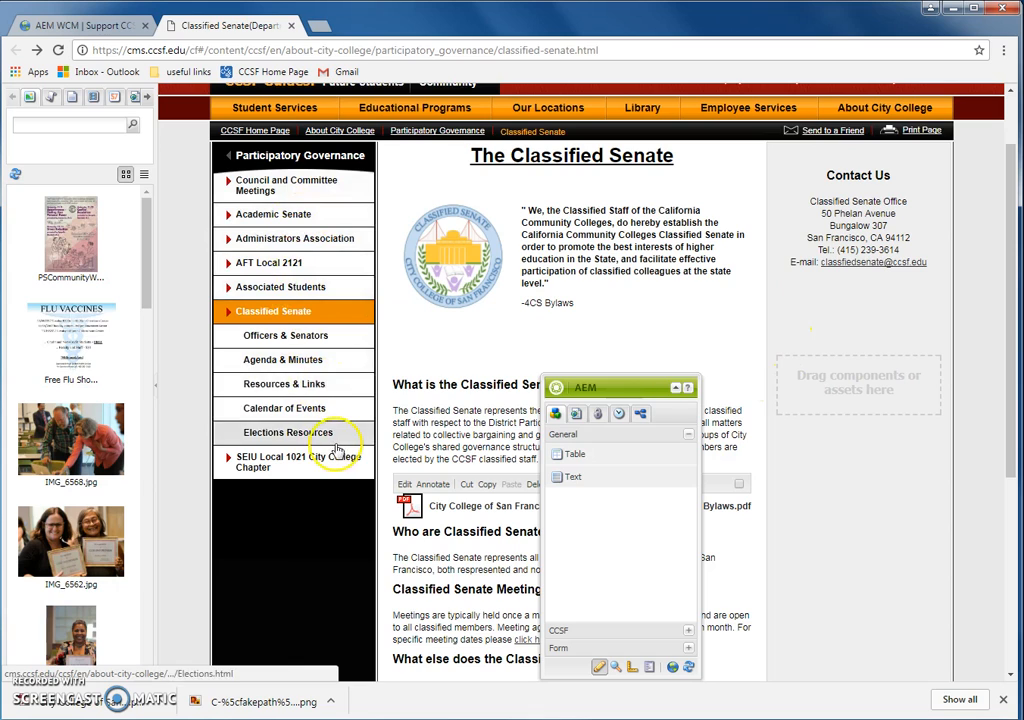
pyautogui.moveTo(637, 377); pyautogui.dragTo(642, 332)
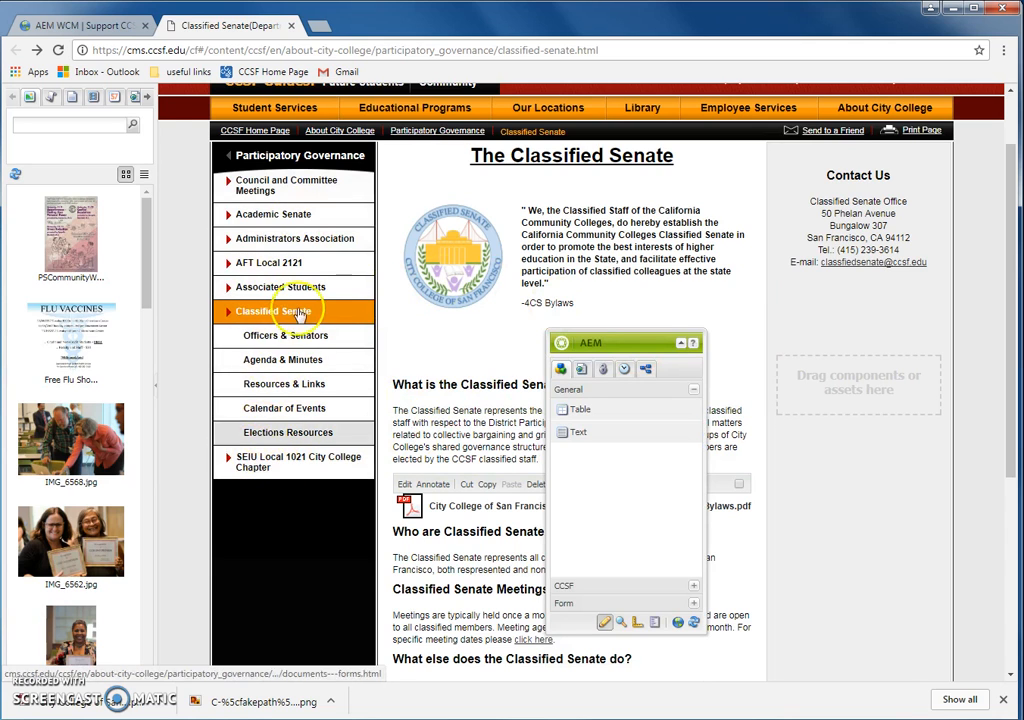
pyautogui.click(262, 466)
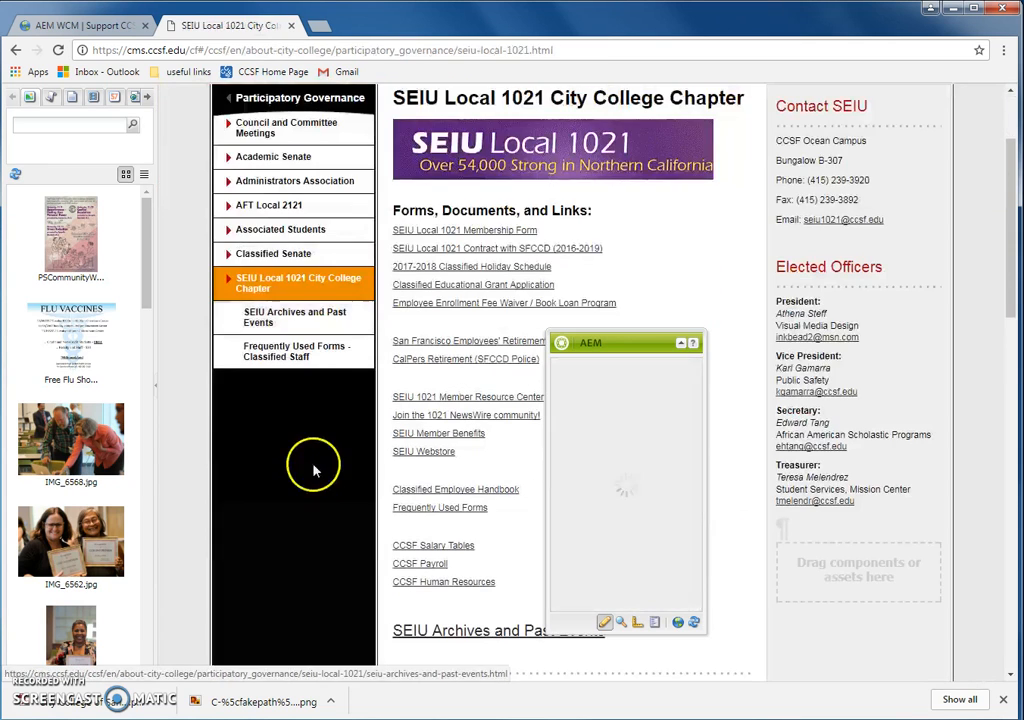
pyautogui.moveTo(622, 345); pyautogui.dragTo(896, 318)
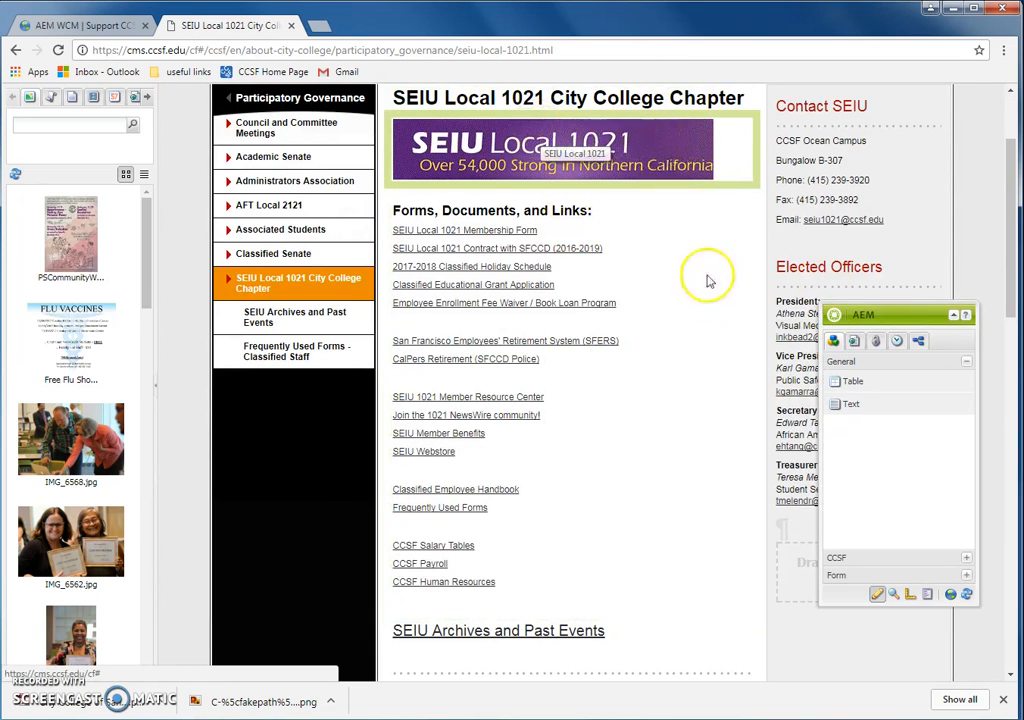
pyautogui.scroll(2, 715, 310)
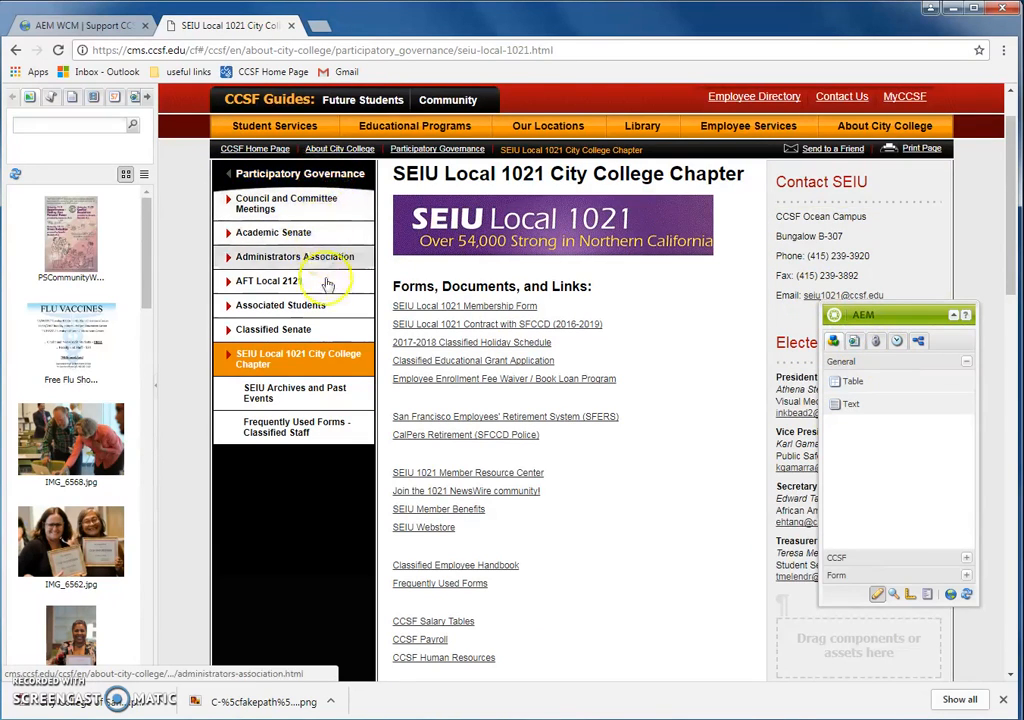
pyautogui.moveTo(880, 315); pyautogui.dragTo(942, 340)
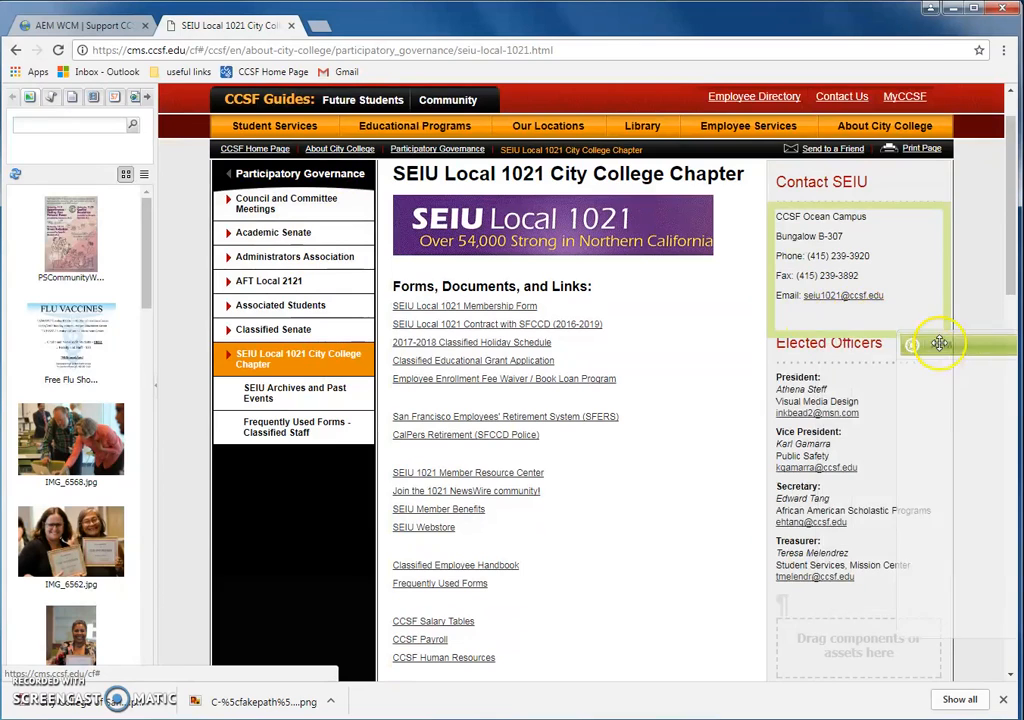
# Clear the custom text in the SEIU page's title component and save it so the page title is used
pyautogui.rightClick(566, 173)
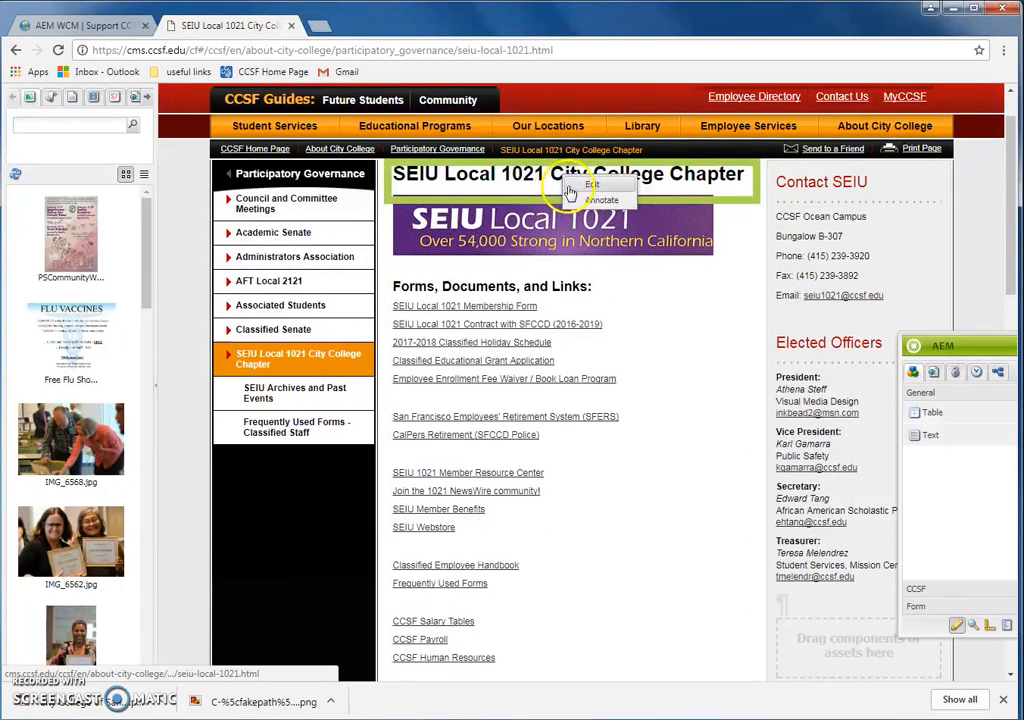
pyautogui.click(589, 187)
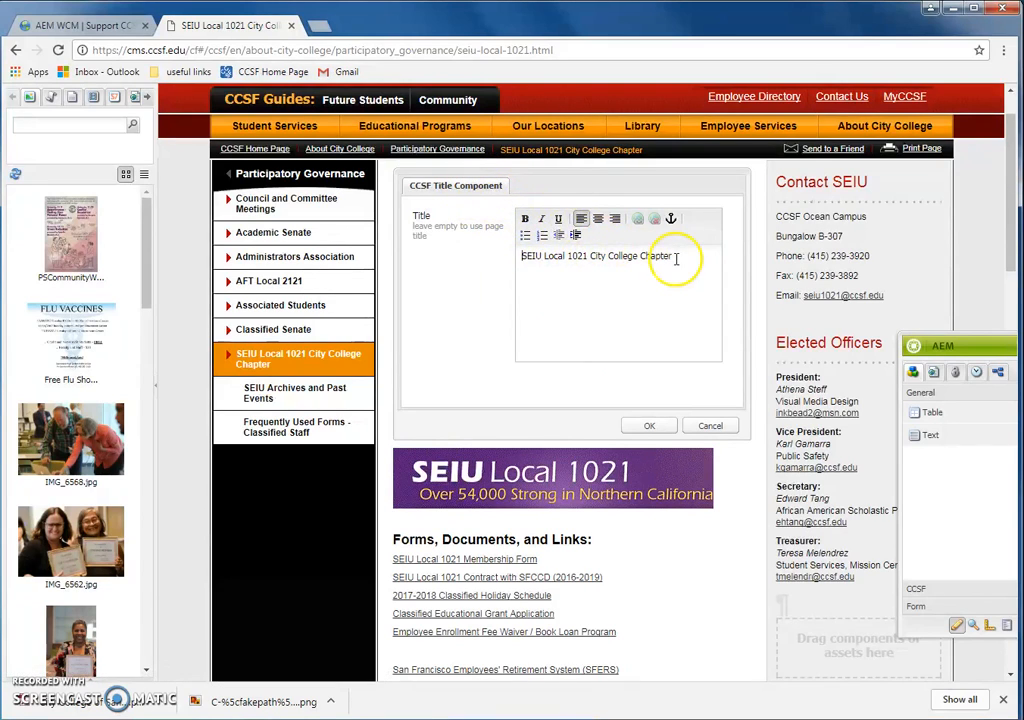
pyautogui.moveTo(685, 258); pyautogui.dragTo(506, 267)
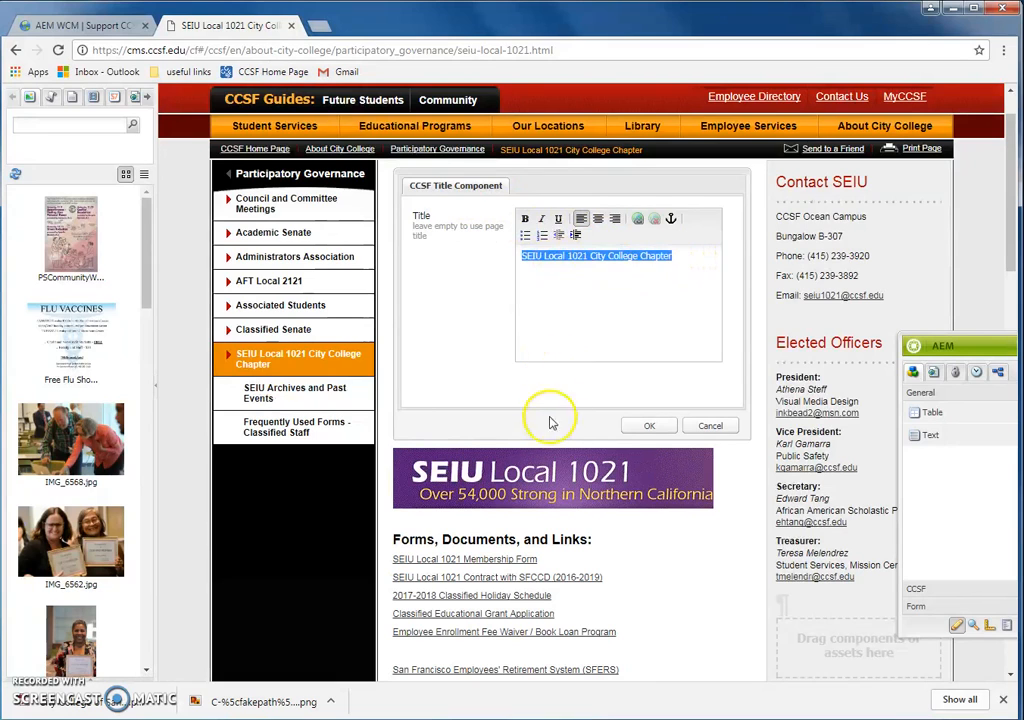
pyautogui.press('BackSpace')
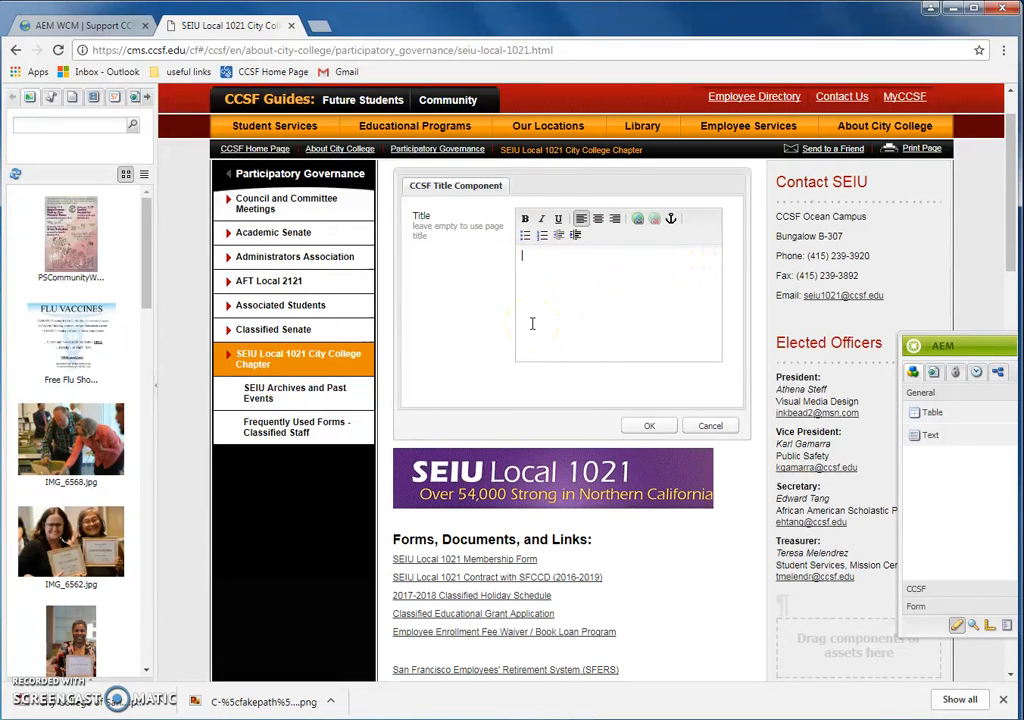
pyautogui.click(647, 426)
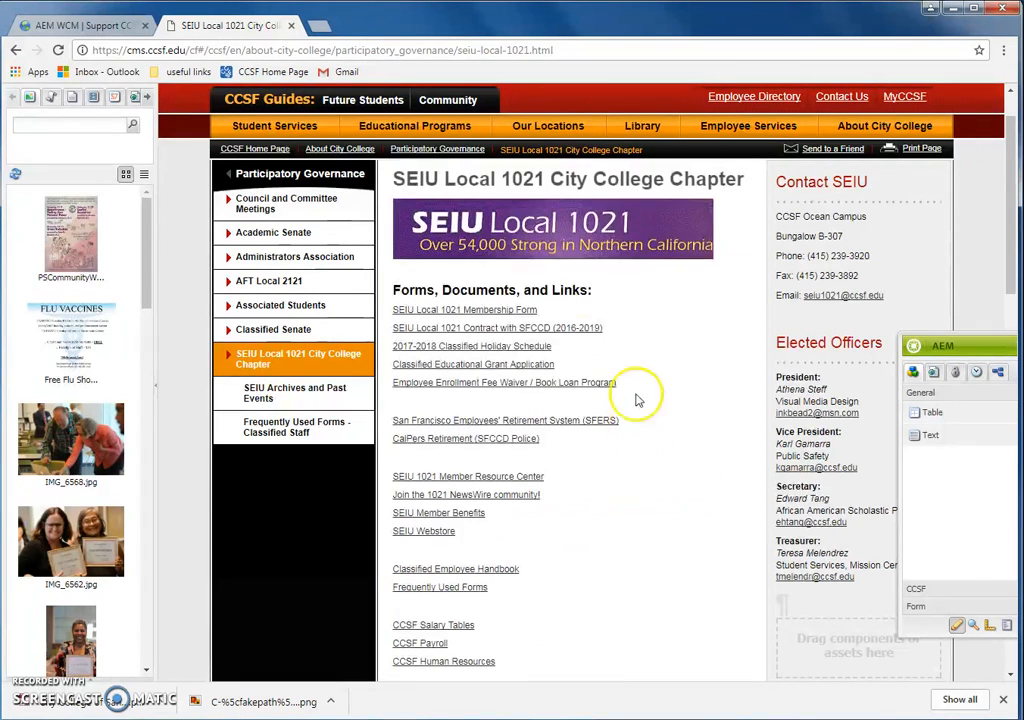
# Set the SEIU page's title component text to "test" and save it
pyautogui.rightClick(541, 197)
pyautogui.click(566, 199)
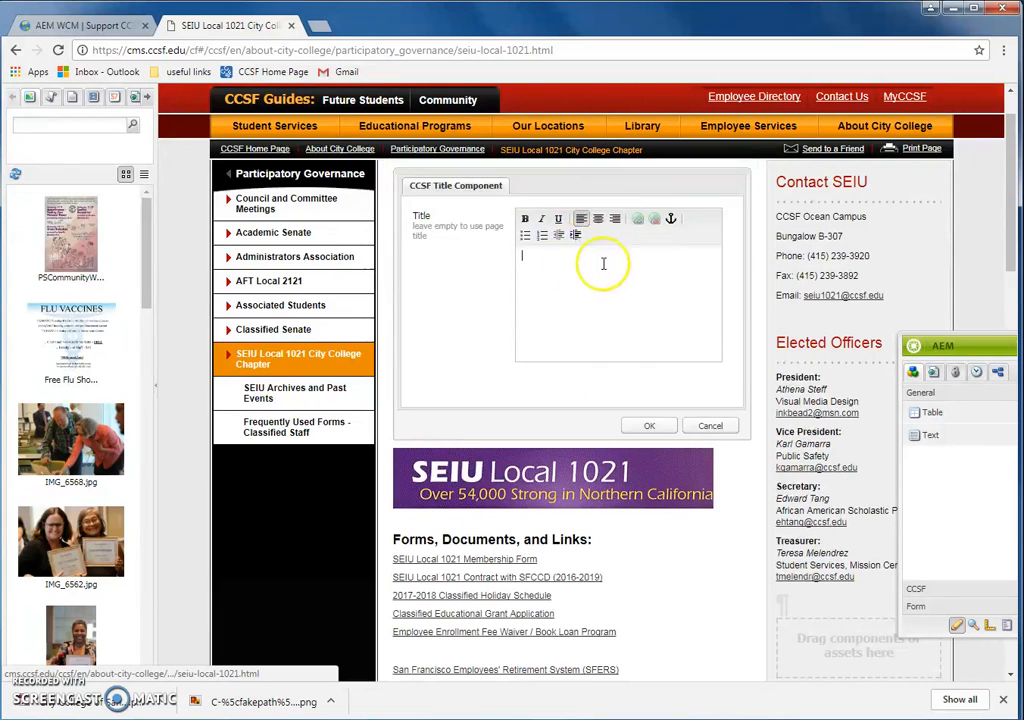
pyautogui.click(680, 430)
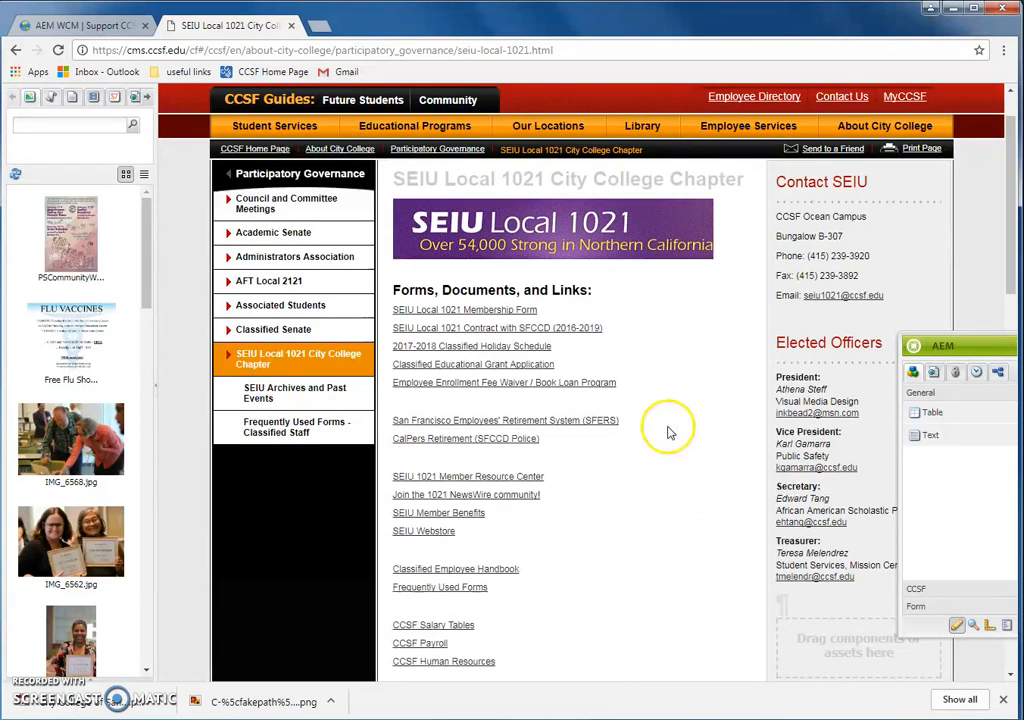
pyautogui.rightClick(733, 187)
pyautogui.click(746, 198)
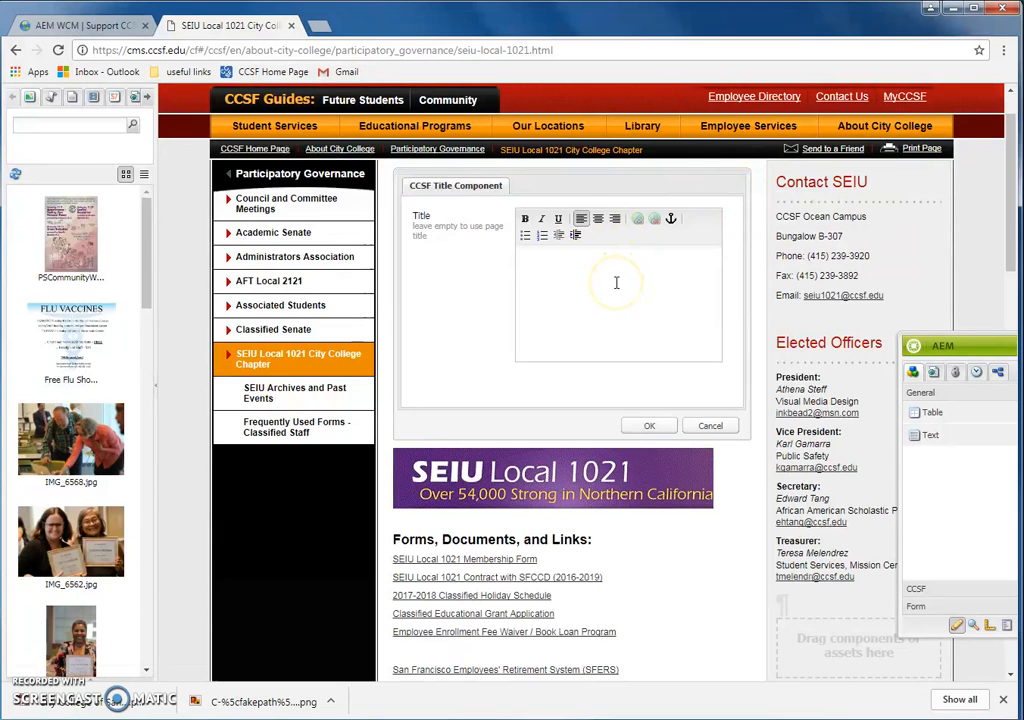
pyautogui.click(649, 425)
# Delete the word "test" from the SEIU page's title component and save the empty title
pyautogui.rightClick(527, 192)
pyautogui.click(549, 194)
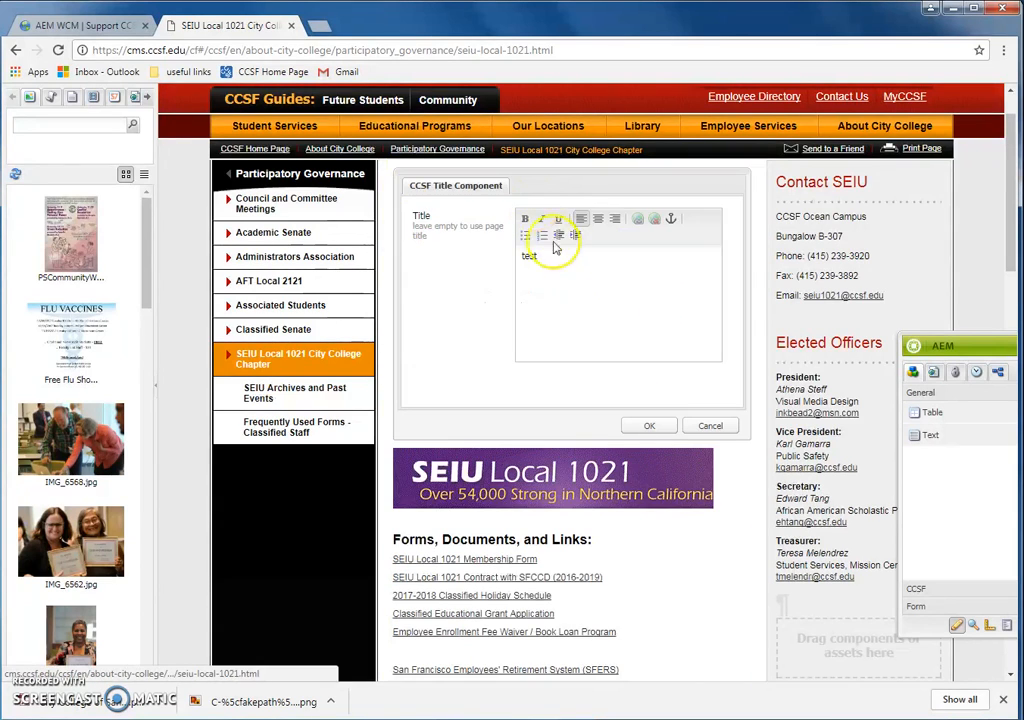
pyautogui.click(573, 268)
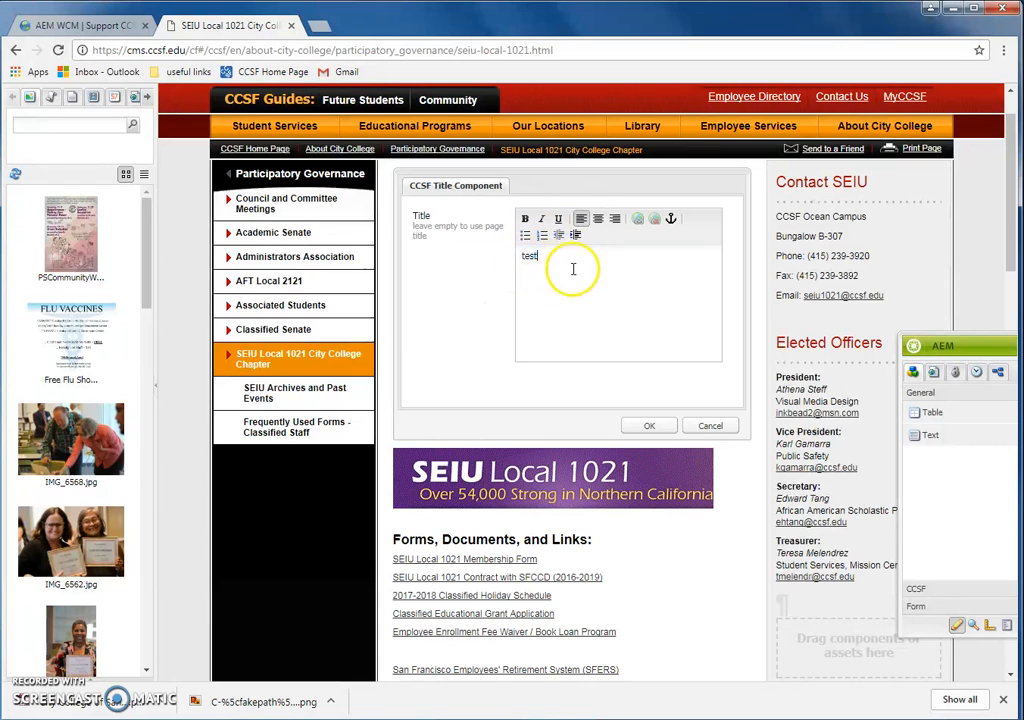
pyautogui.press('BackSpace')
pyautogui.press('BackSpace')
pyautogui.press('BackSpace')
pyautogui.click(649, 425)
# Reopen the title component to check its title field, and close it again
pyautogui.rightClick(503, 190)
pyautogui.click(528, 196)
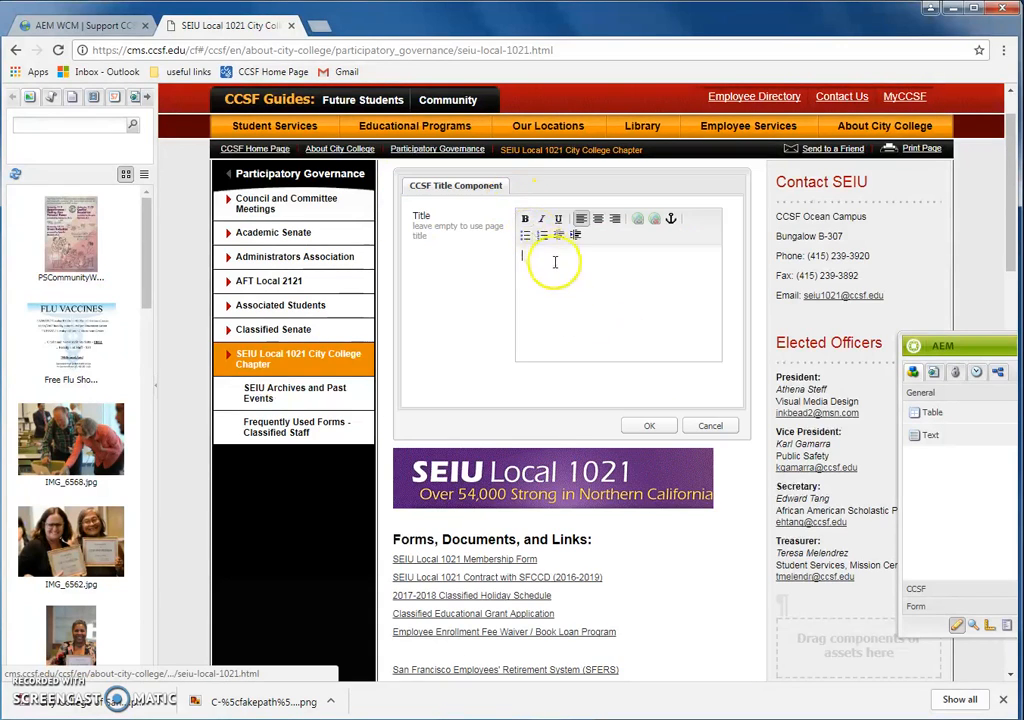
pyautogui.click(578, 296)
pyautogui.click(692, 428)
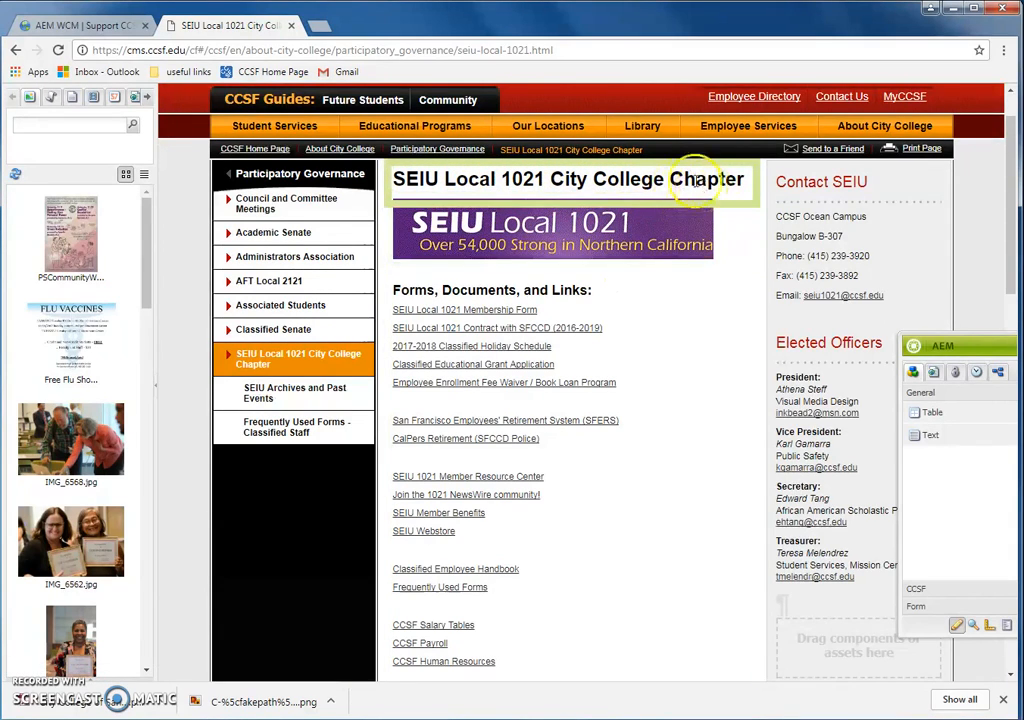
# Review the image and advanced image properties of the SEIU Local 1021 banner, and check the banner on the page
pyautogui.rightClick(664, 241)
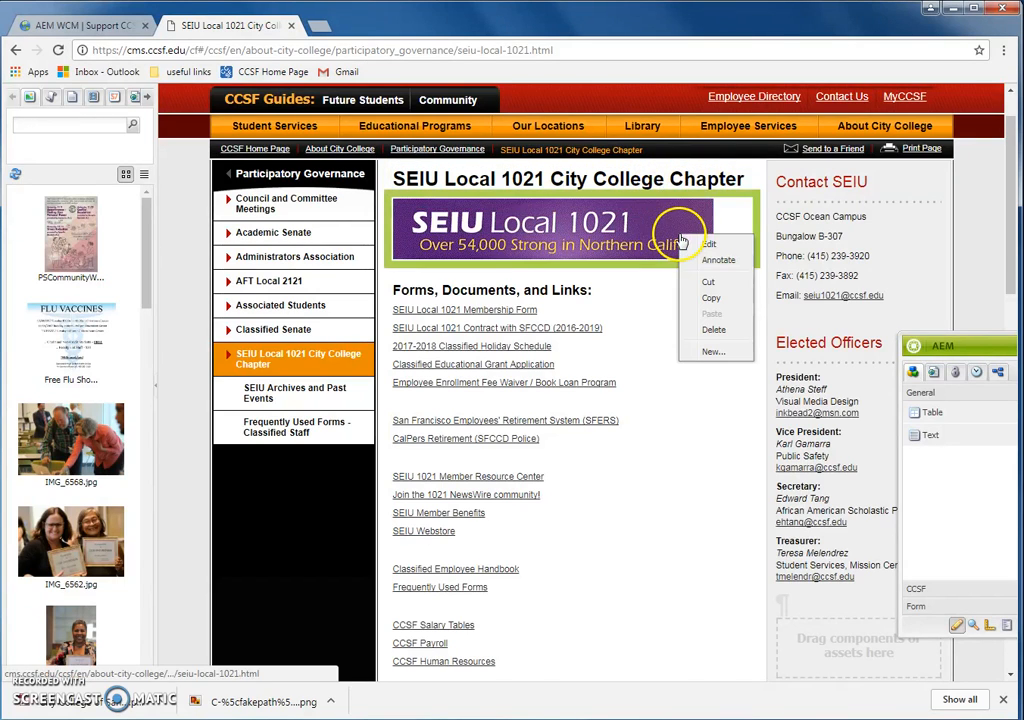
pyautogui.rightClick(600, 218)
pyautogui.click(622, 221)
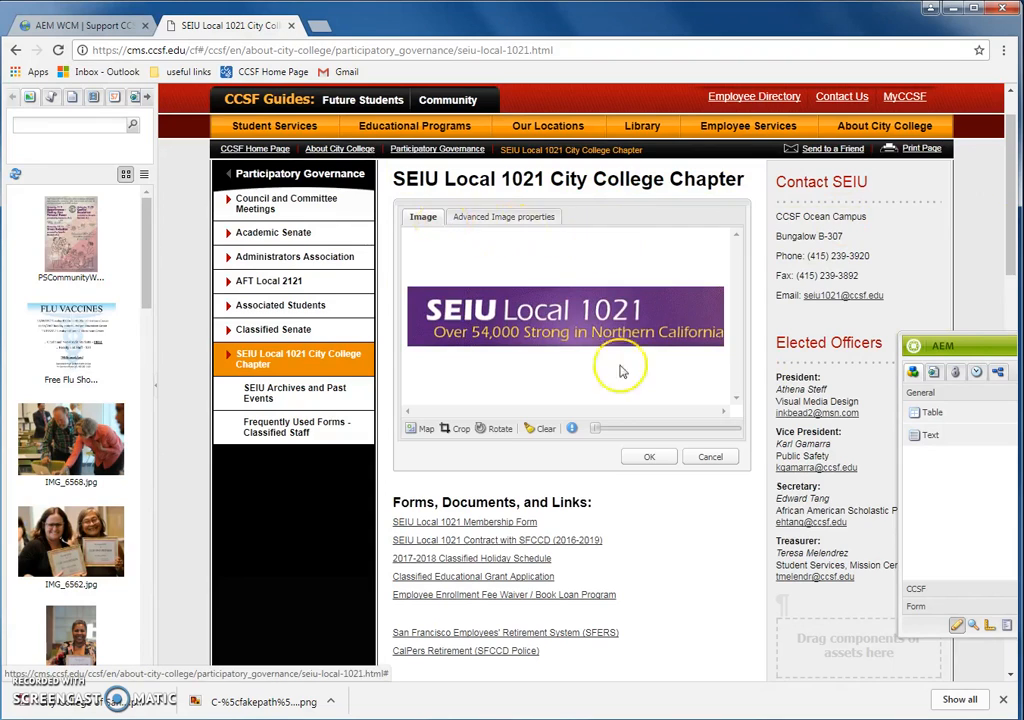
pyautogui.click(541, 220)
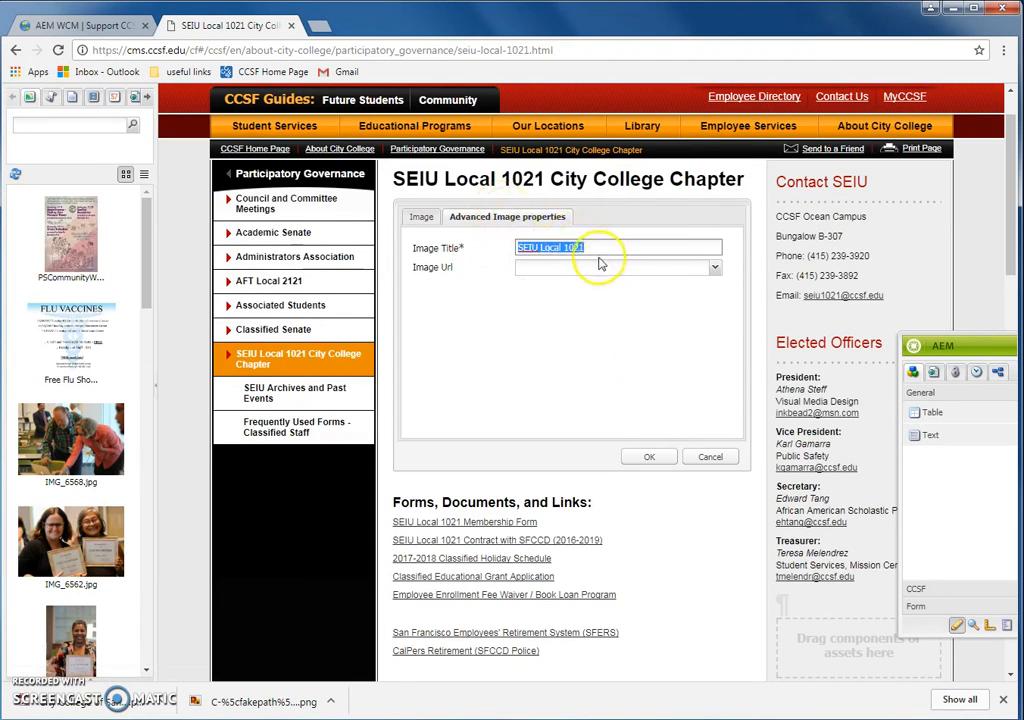
pyautogui.click(421, 218)
pyautogui.click(641, 457)
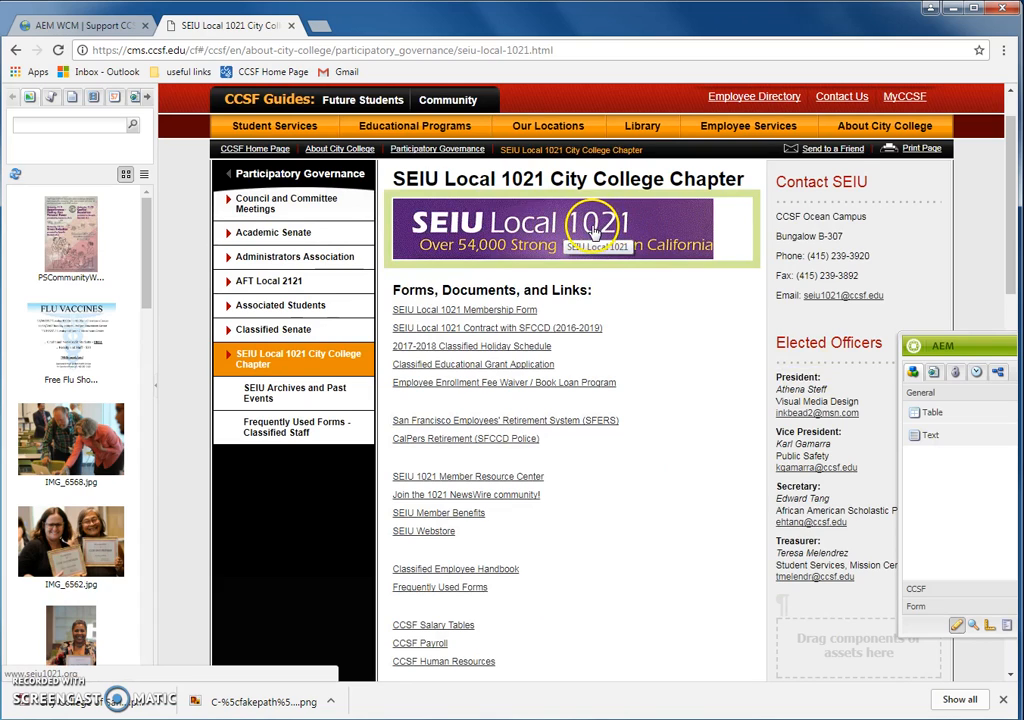
pyautogui.click(526, 224)
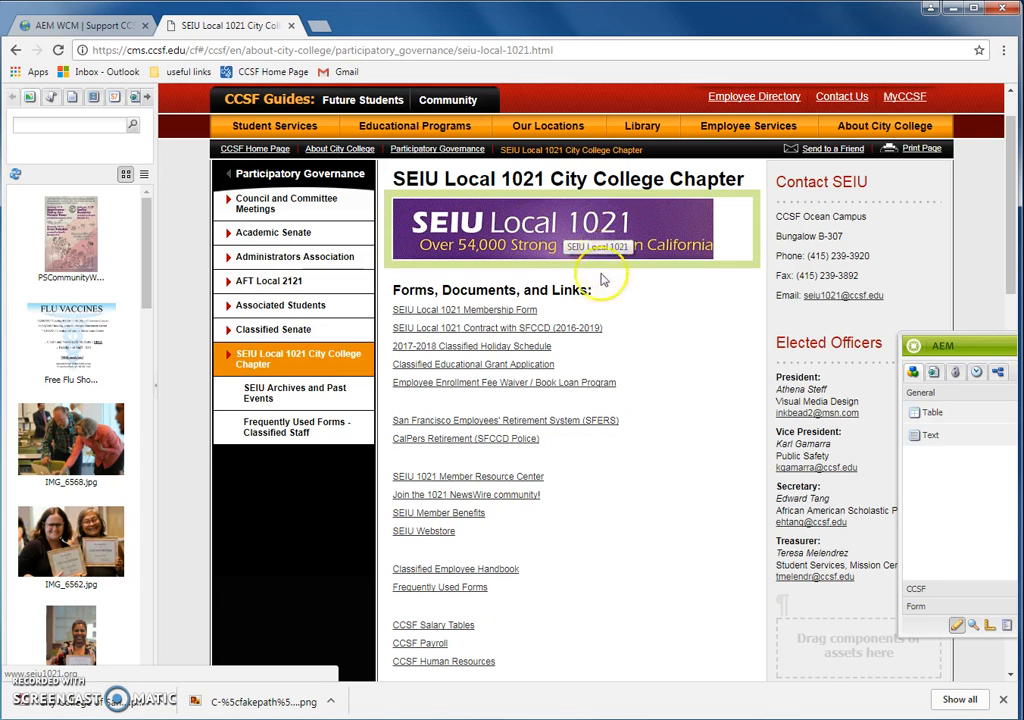
# Edit the Forms, Documents, and Links text component and add a line reading "Test" below its heading
pyautogui.scroll(-1, 680, 360)
pyautogui.rightClick(662, 316)
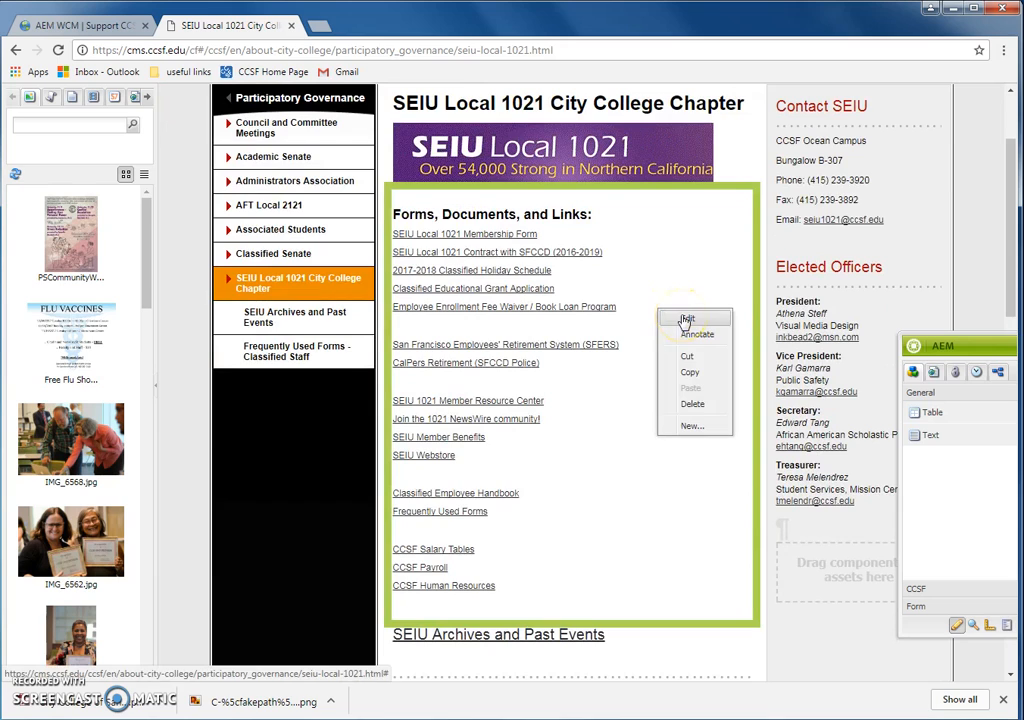
pyautogui.click(688, 318)
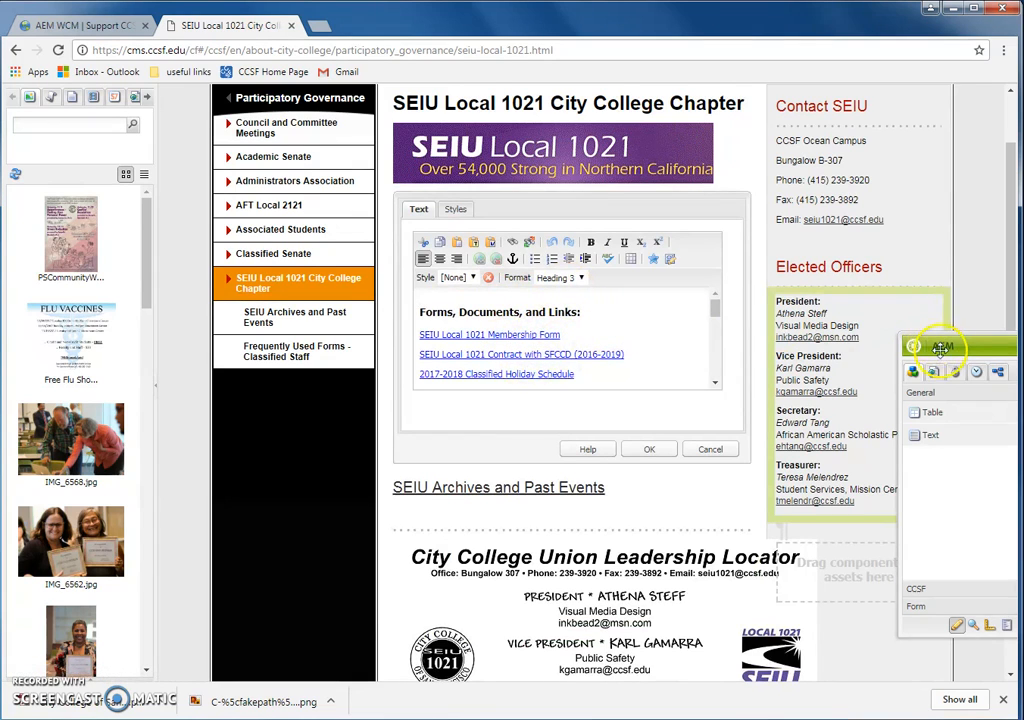
pyautogui.moveTo(940, 347); pyautogui.dragTo(866, 213)
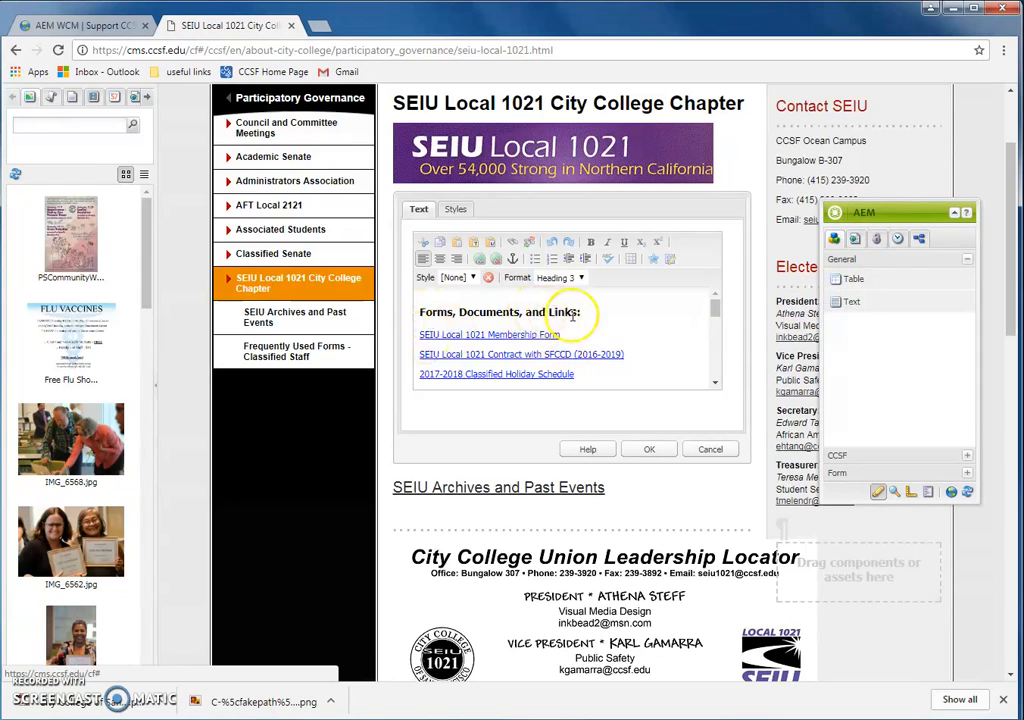
pyautogui.click(639, 318)
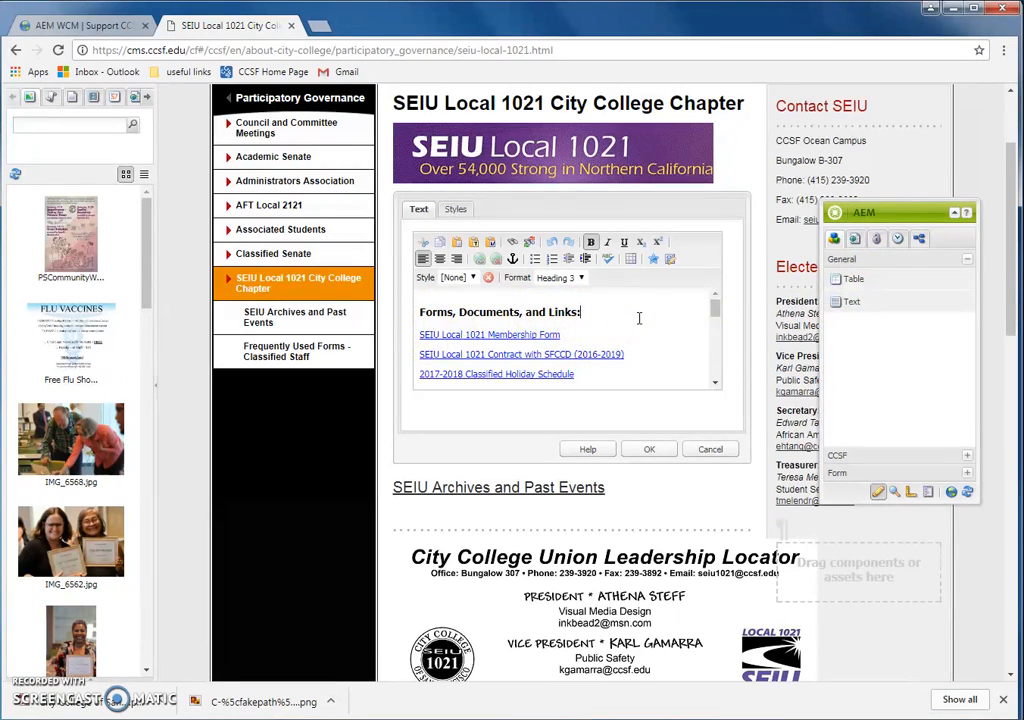
pyautogui.press('Return')
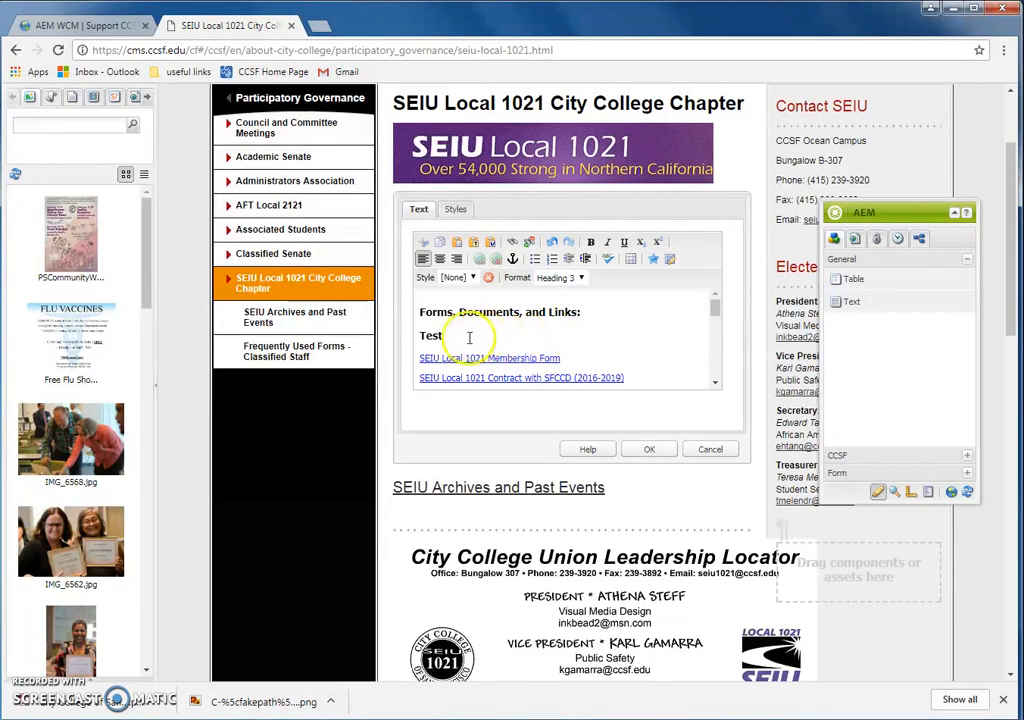
pyautogui.moveTo(443, 337); pyautogui.dragTo(433, 339)
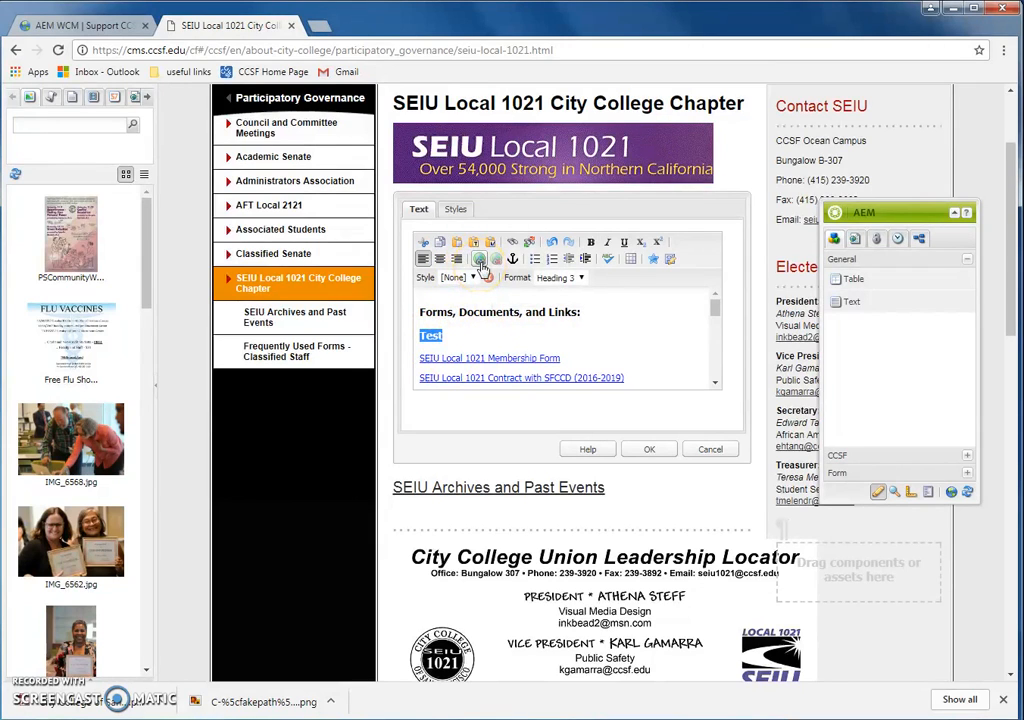
pyautogui.click(481, 262)
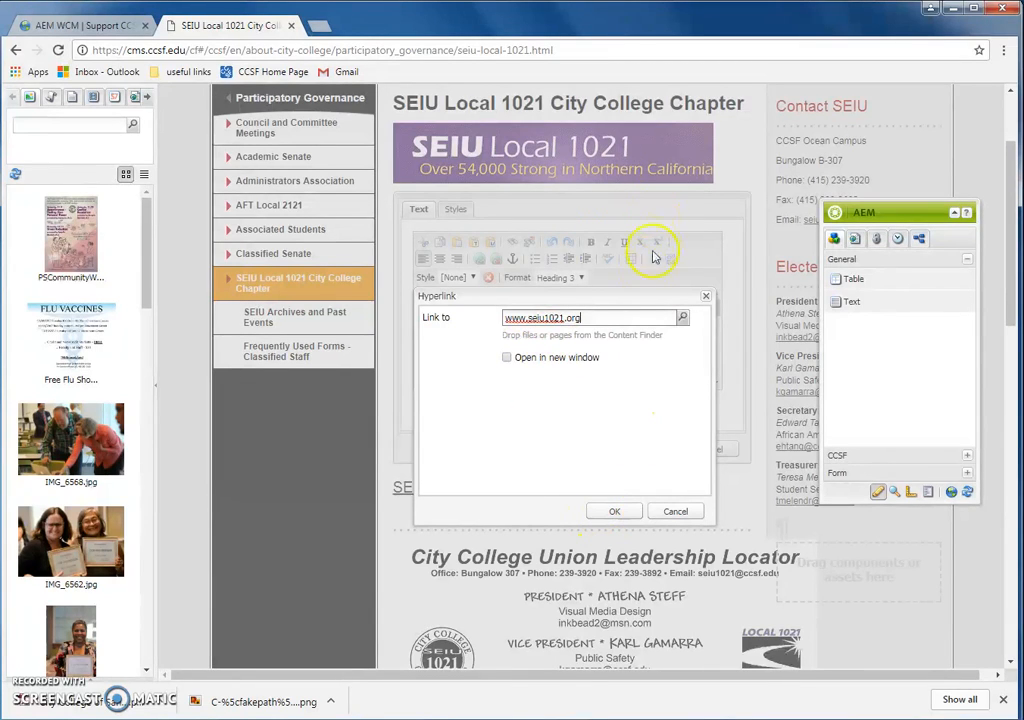
pyautogui.click(610, 510)
pyautogui.click(448, 339)
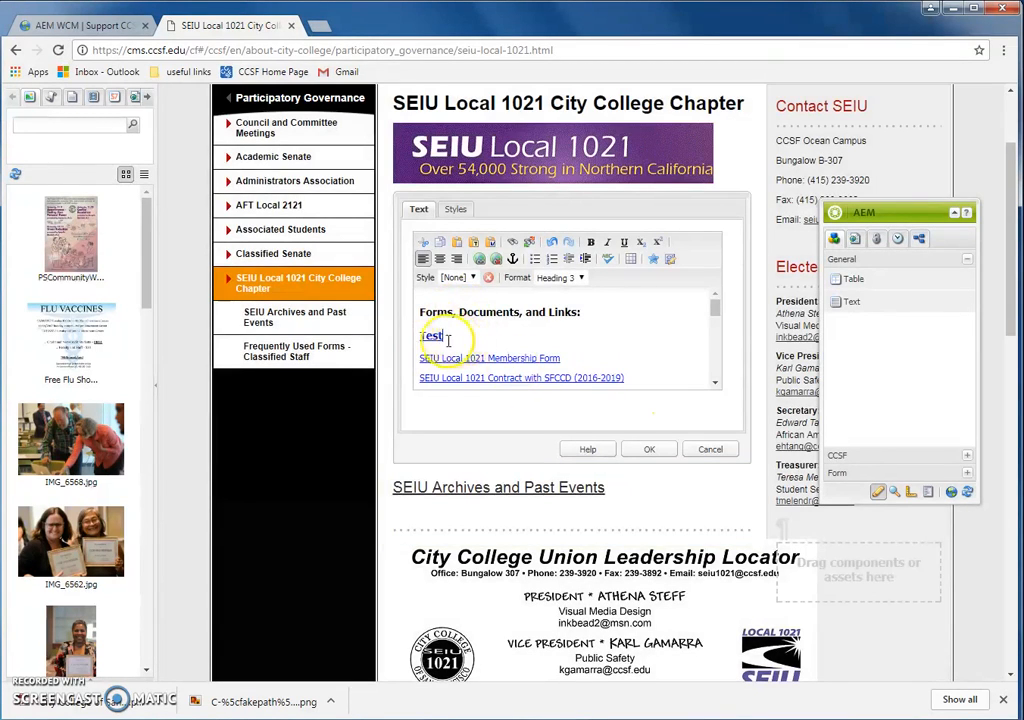
# Reopen the hyperlink of the word "Test" and clear its link address
pyautogui.moveTo(431, 352); pyautogui.dragTo(425, 344)
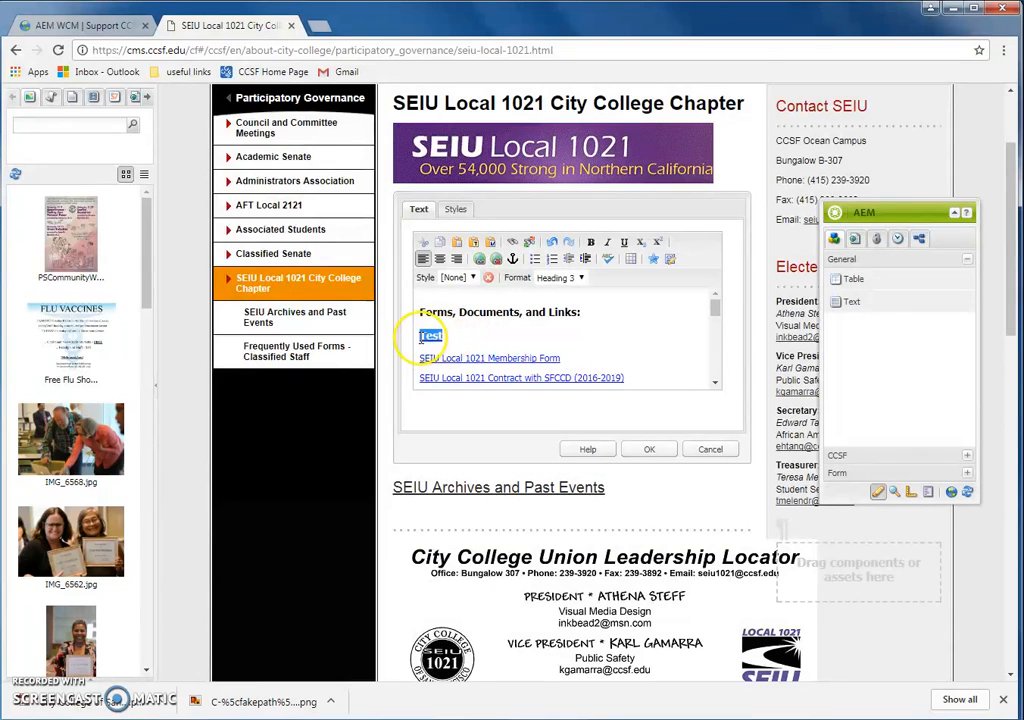
pyautogui.click(481, 259)
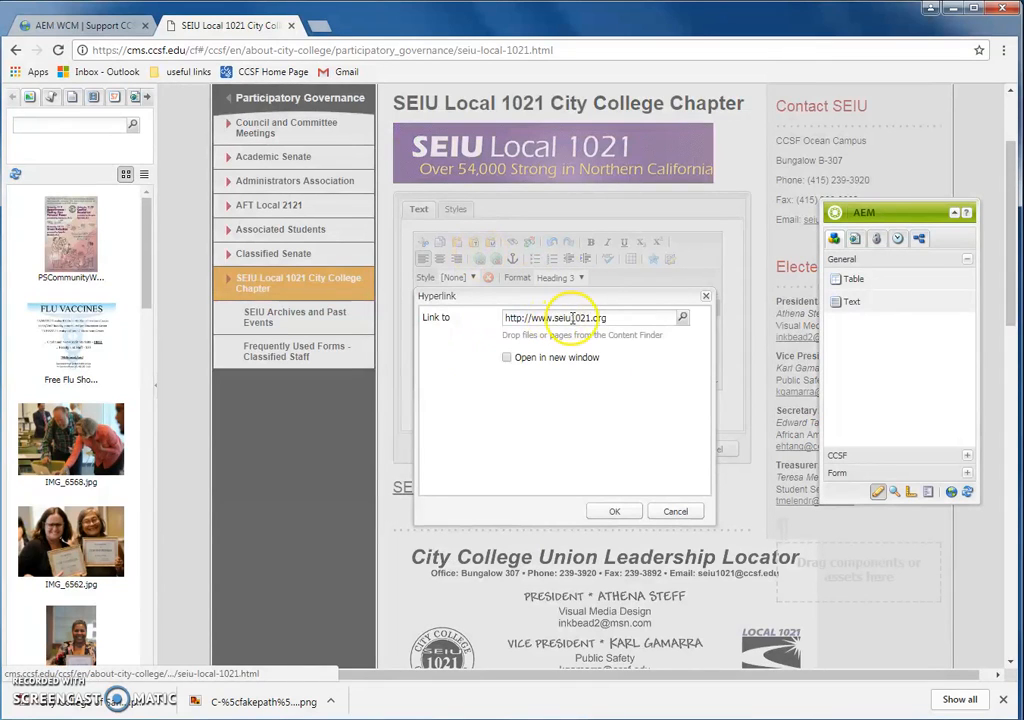
pyautogui.tripleClick(590, 317)
pyautogui.press('BackSpace')
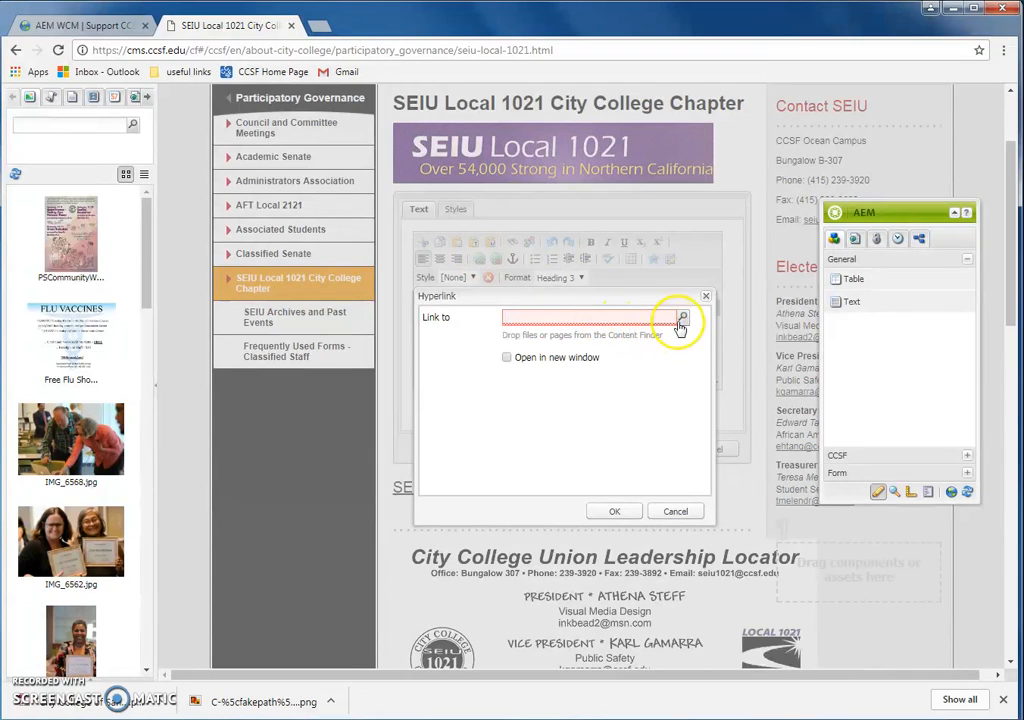
pyautogui.write('www.cccsf')
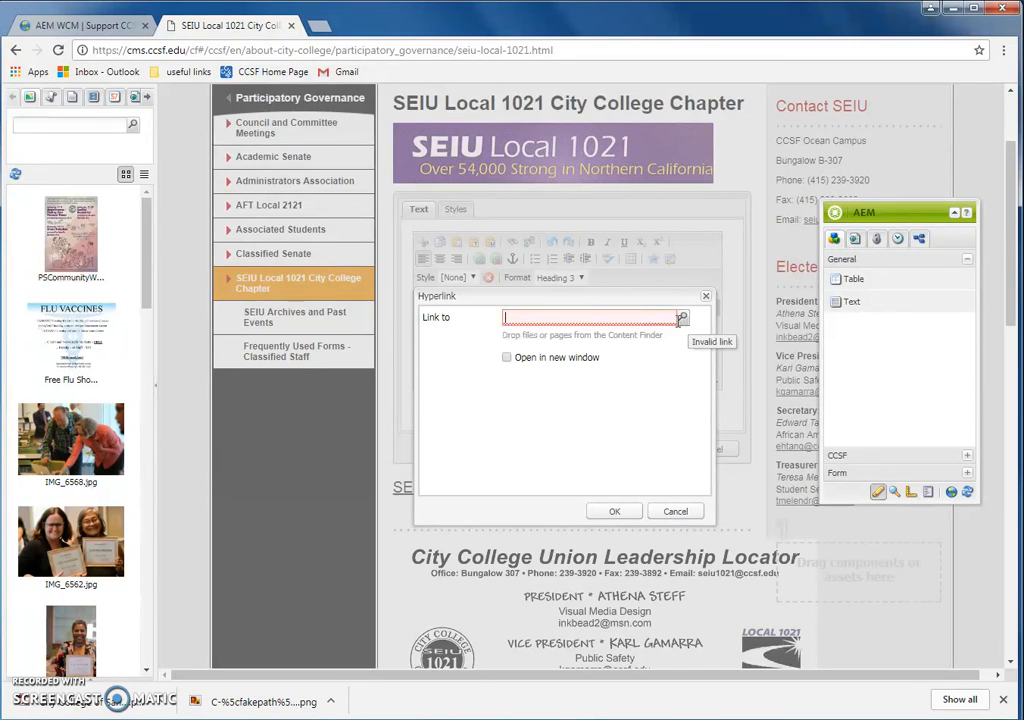
# Browse for the link's path, expand the CCSF folder, and check the site structure in the AEM WCM browser tab
pyautogui.click(684, 319)
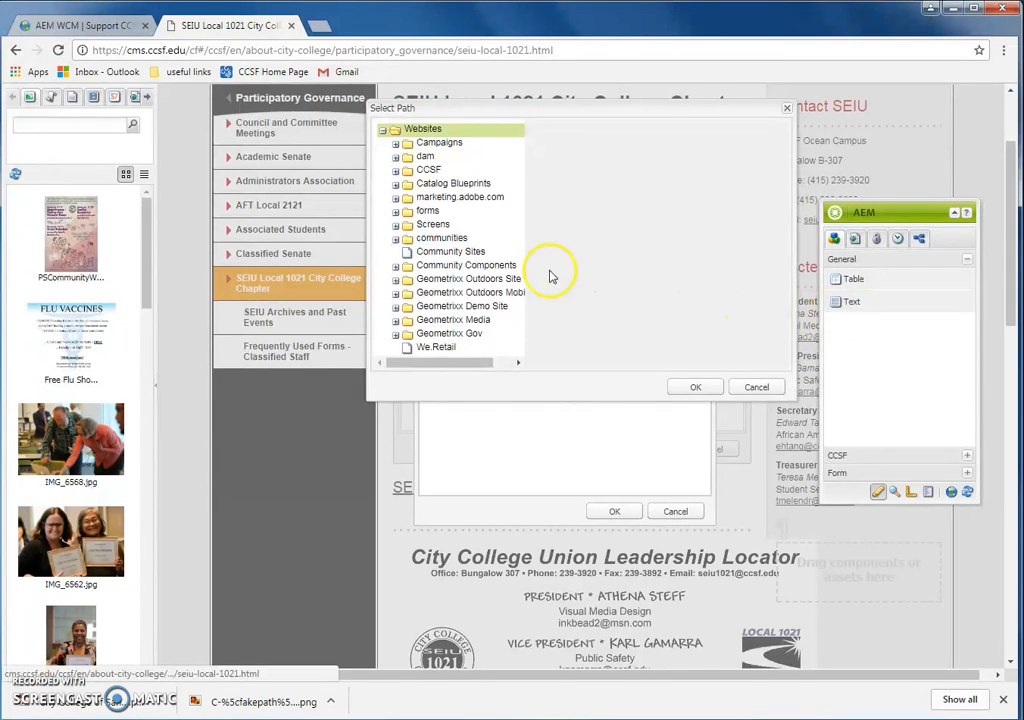
pyautogui.click(396, 170)
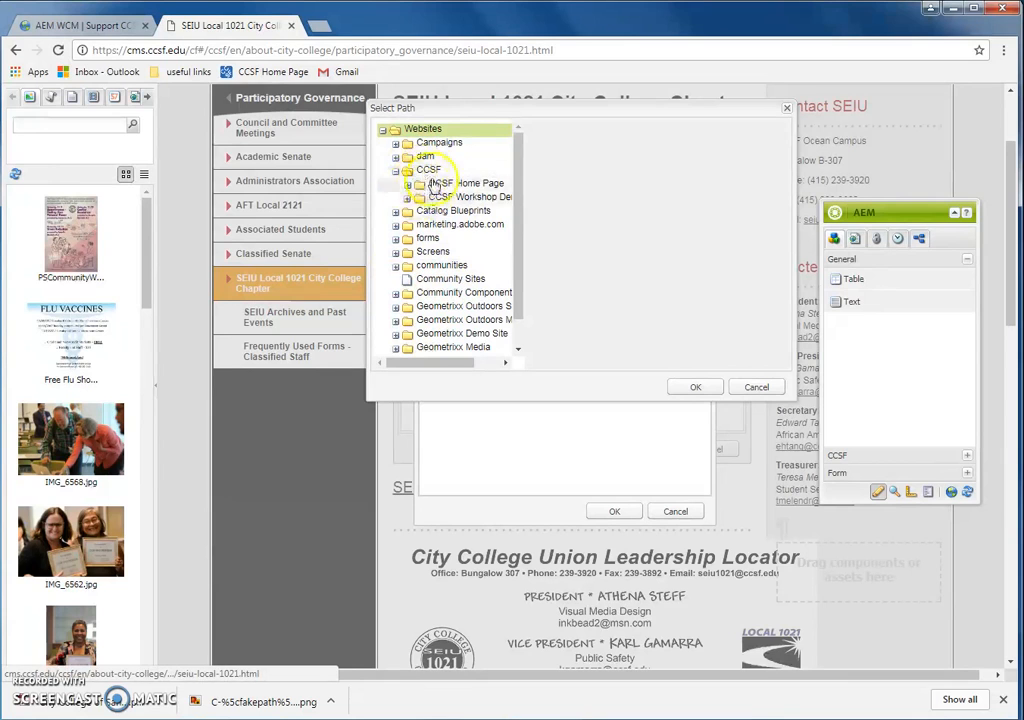
pyautogui.click(96, 25)
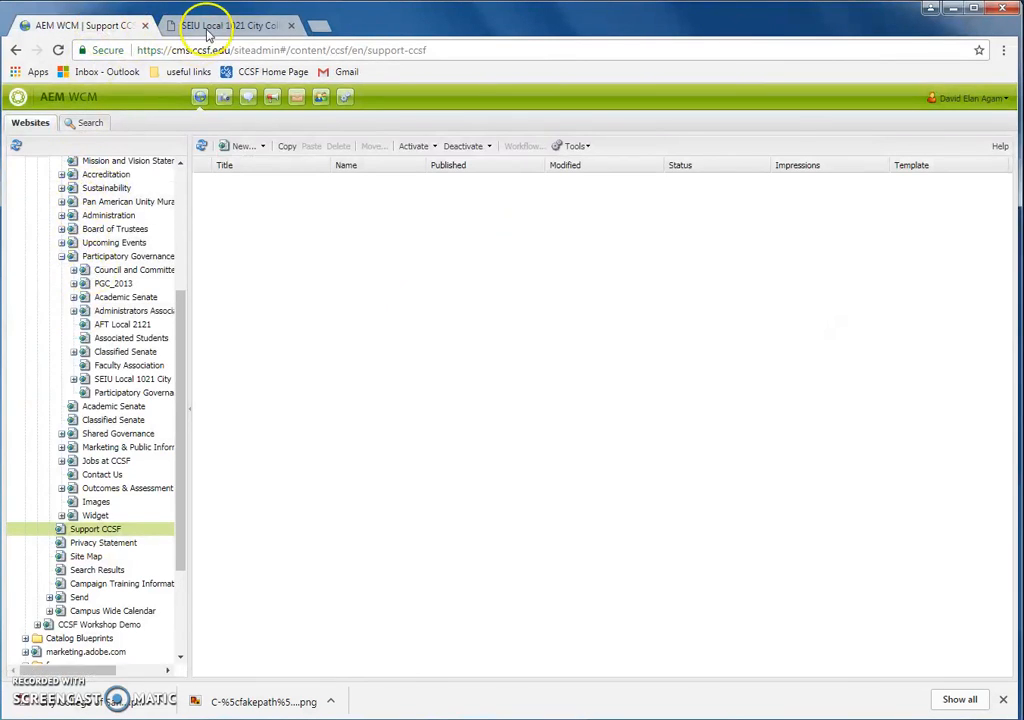
pyautogui.click(185, 25)
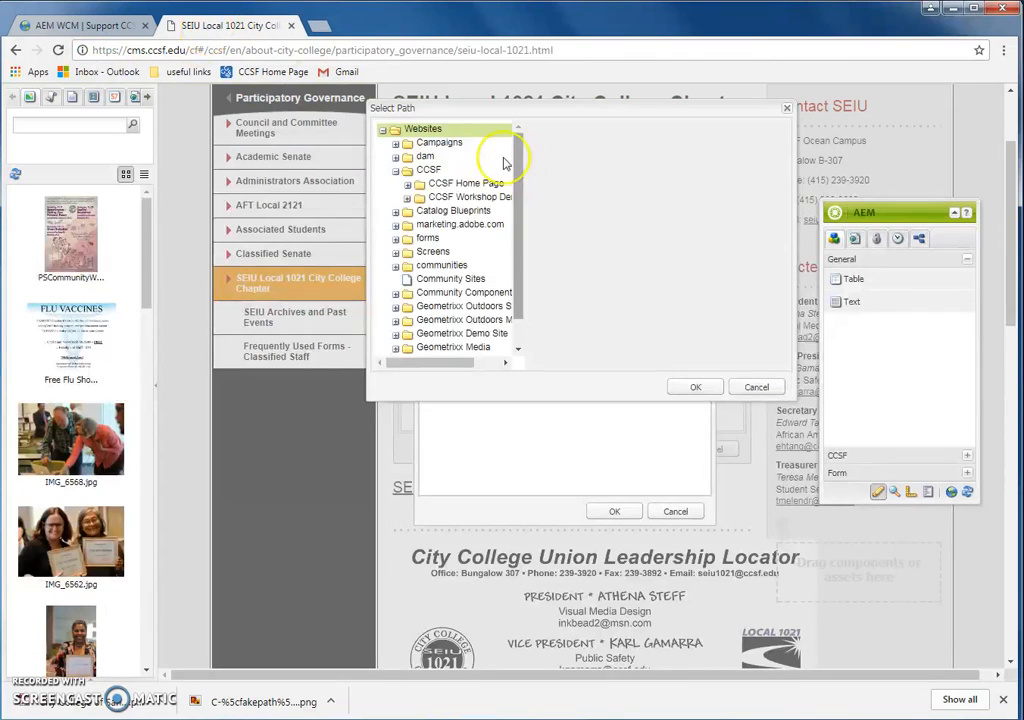
# Set the link target to the Research page in the research and planning folder under CCSF Home Page > Employee Services
pyautogui.click(407, 184)
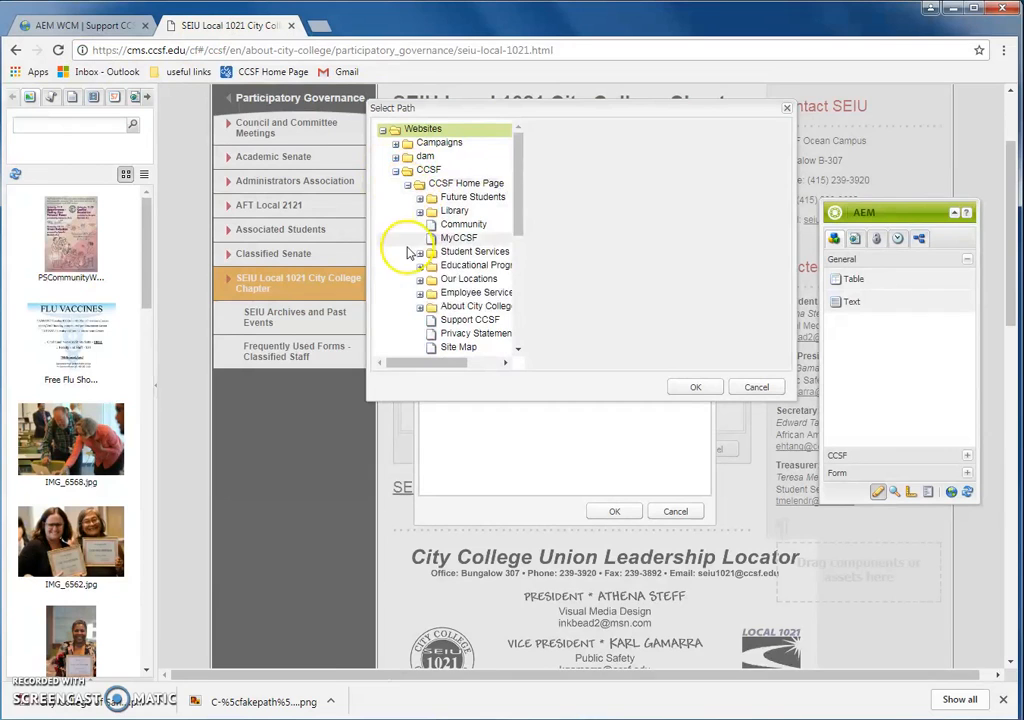
pyautogui.scroll(-5, 449, 262)
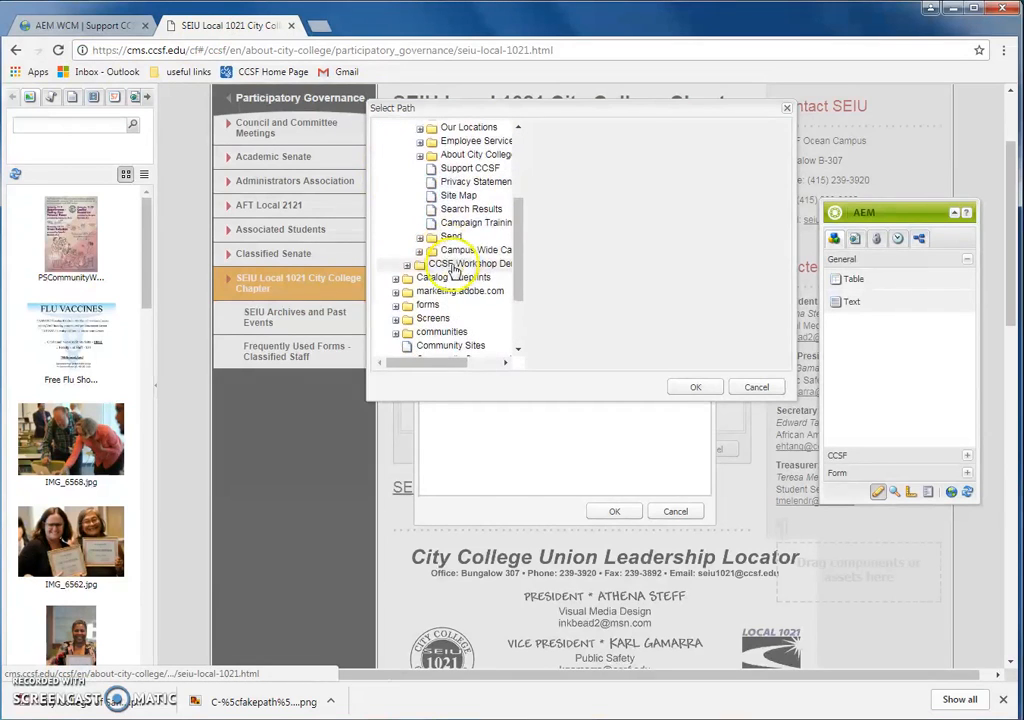
pyautogui.scroll(2, 463, 237)
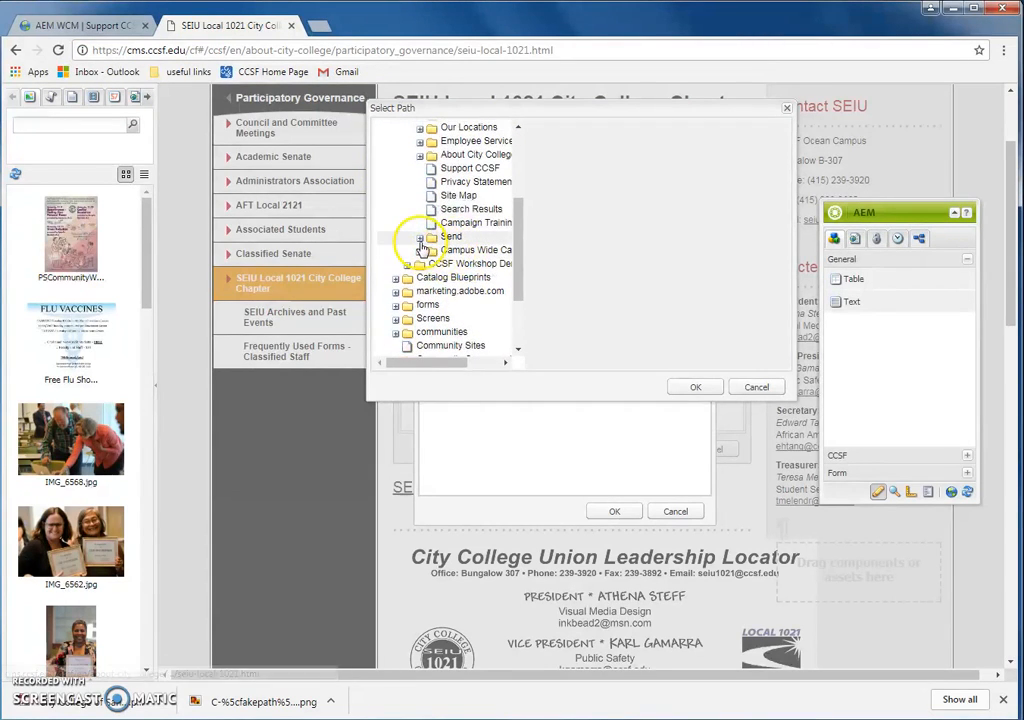
pyautogui.scroll(3, 423, 240)
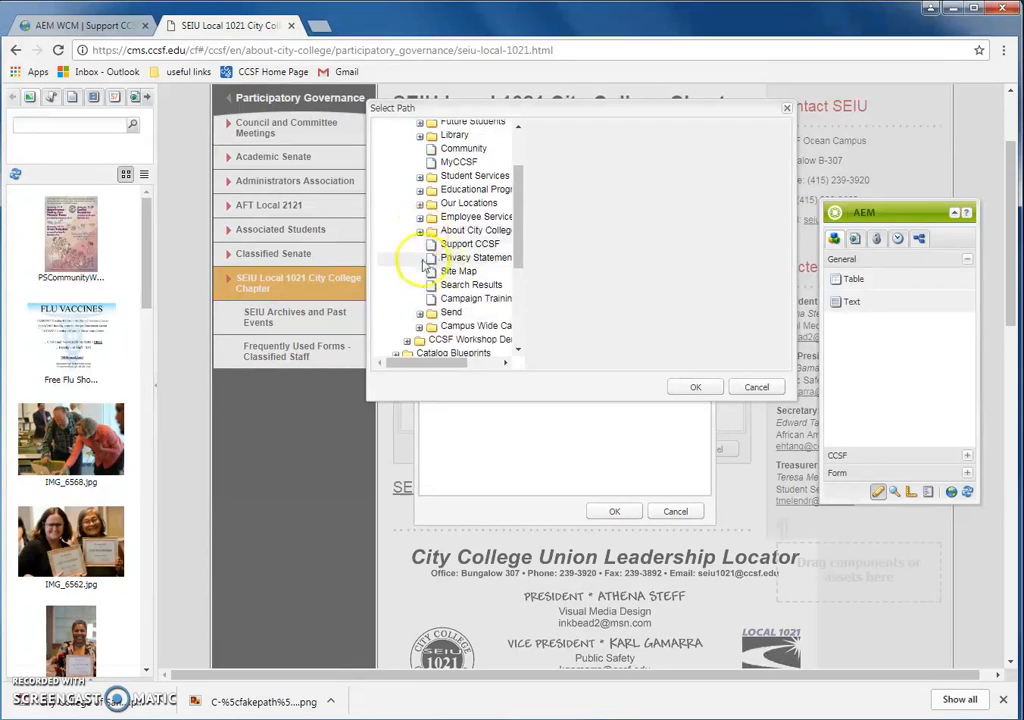
pyautogui.click(427, 218)
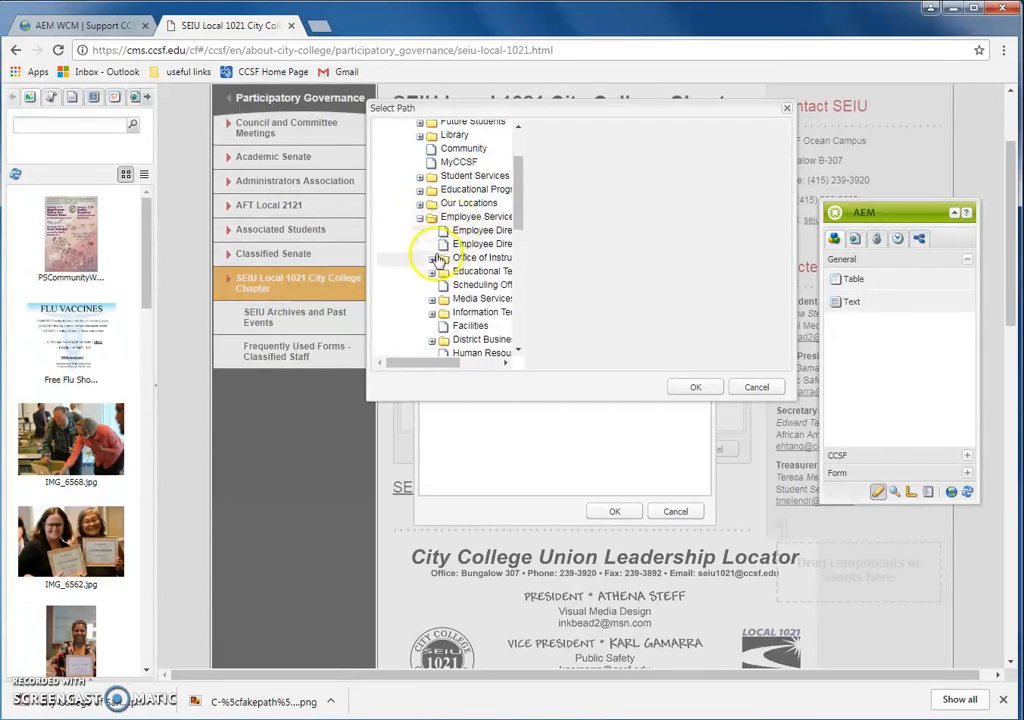
pyautogui.scroll(-3, 420, 251)
pyautogui.click(433, 231)
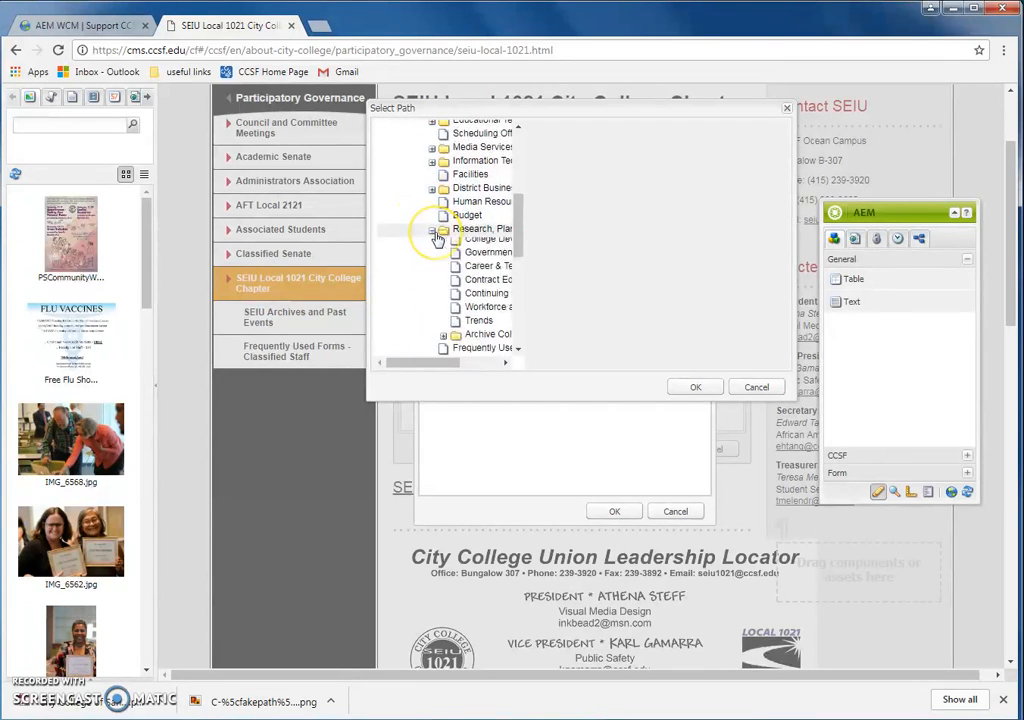
pyautogui.scroll(-2, 440, 238)
pyautogui.click(484, 210)
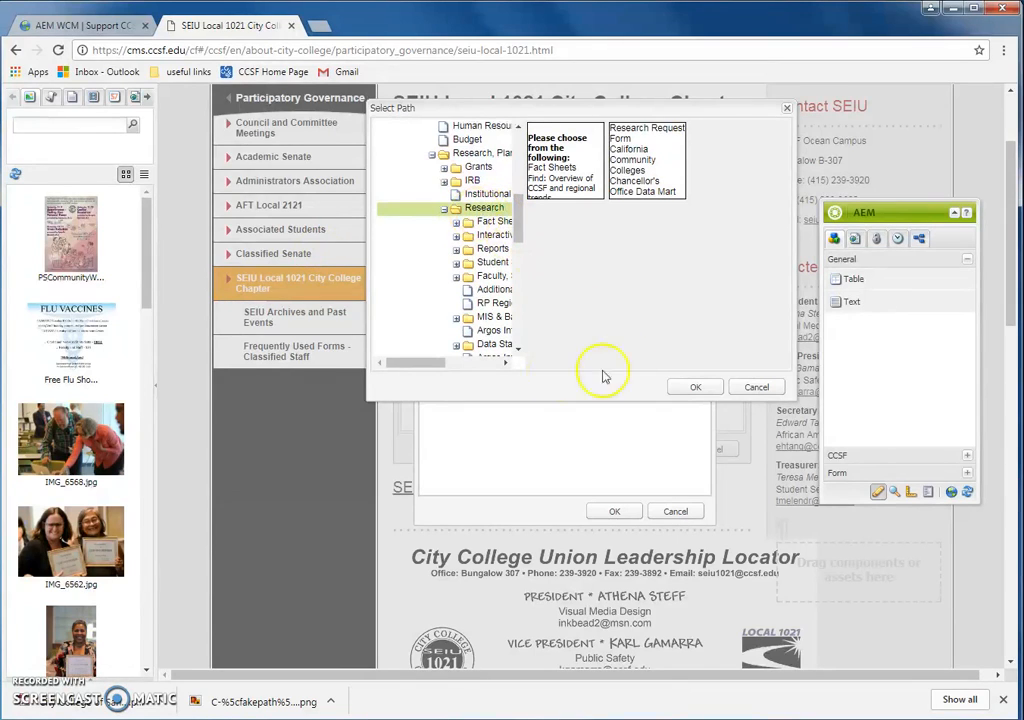
pyautogui.click(687, 387)
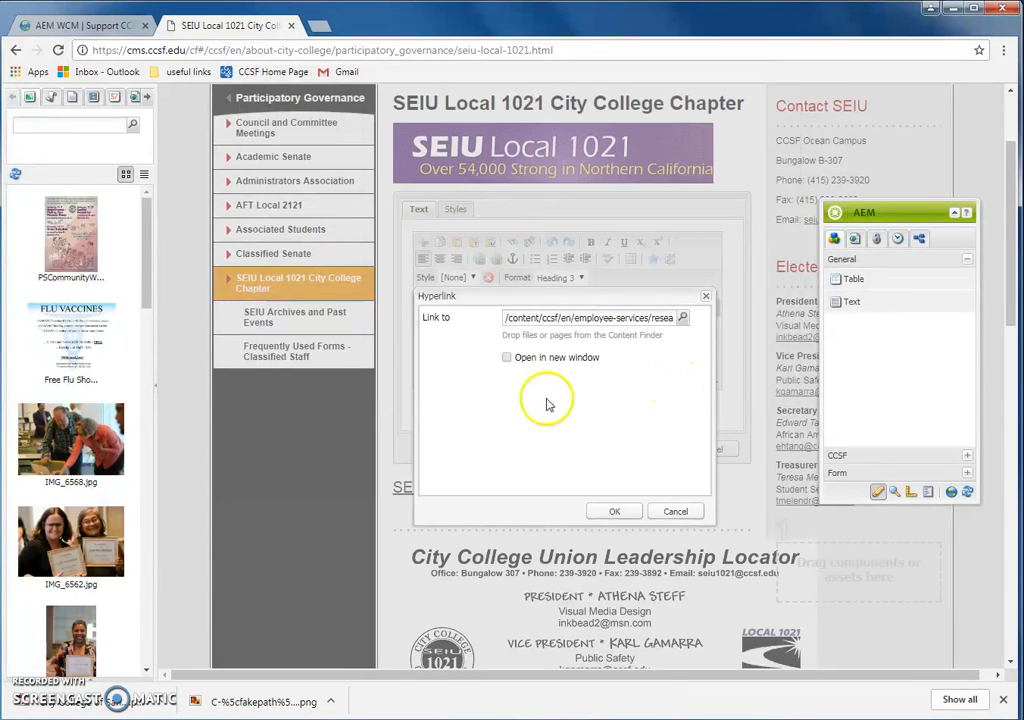
# Reopen the path selection for the link and accept the selected Research page again
pyautogui.tripleClick(507, 318)
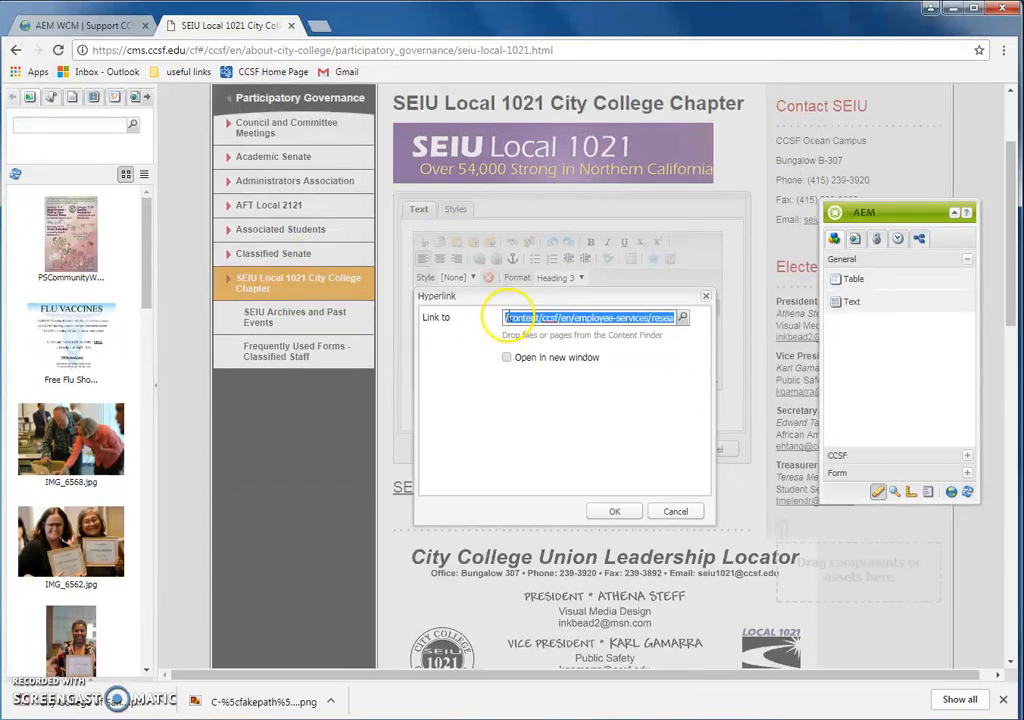
pyautogui.click(683, 318)
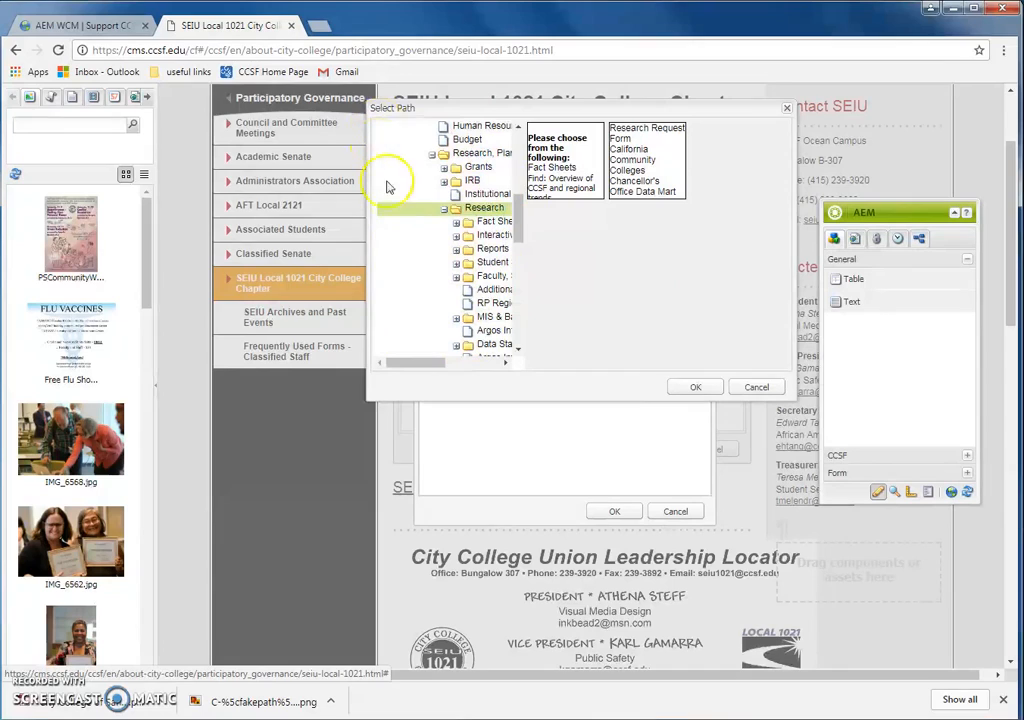
pyautogui.click(702, 390)
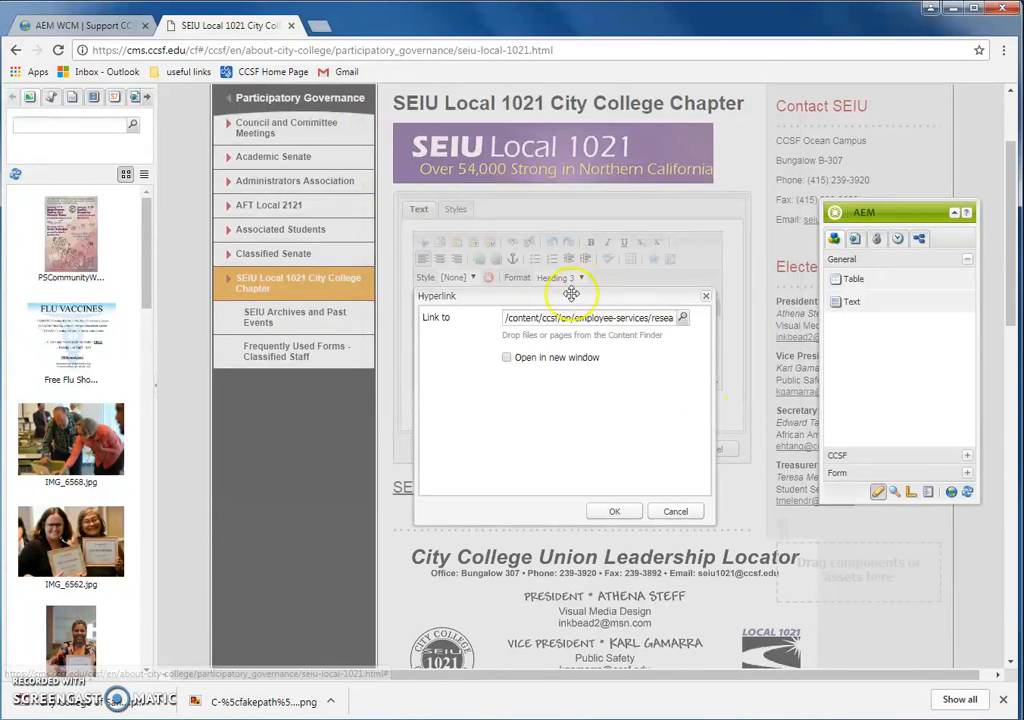
pyautogui.tripleClick(601, 318)
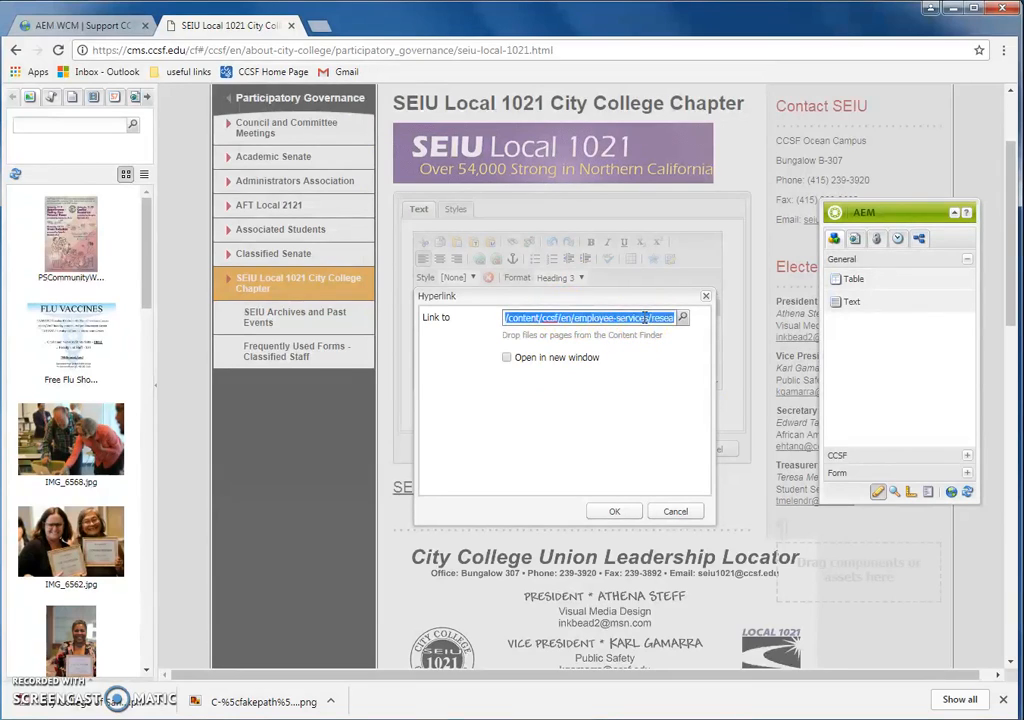
pyautogui.write('www.ccsf.edu/research')
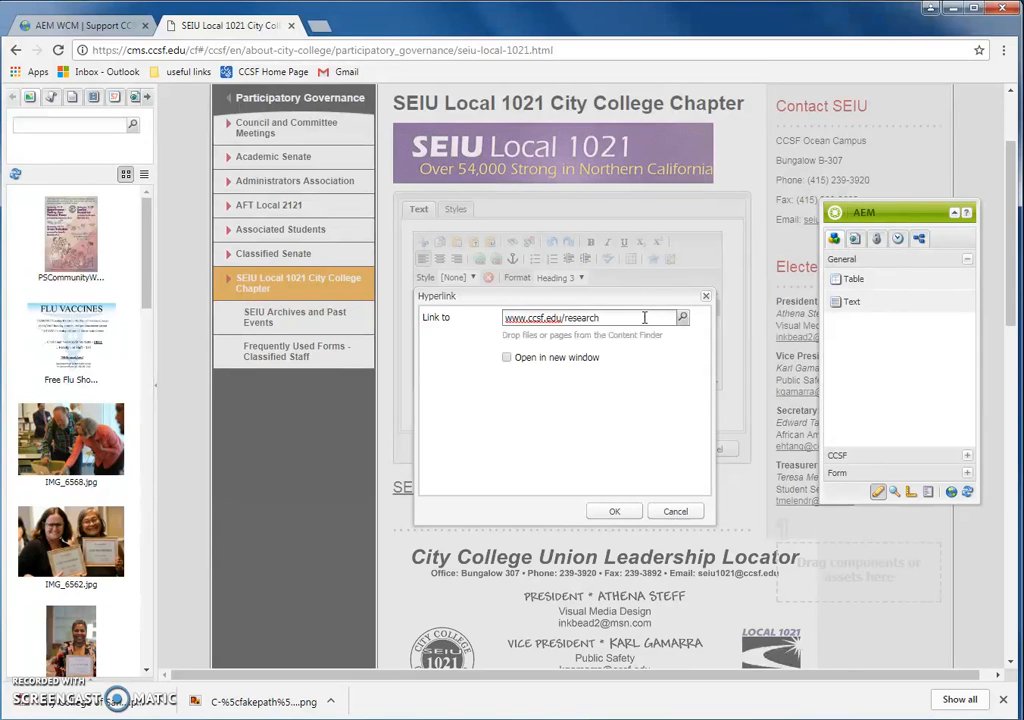
pyautogui.moveTo(640, 318); pyautogui.dragTo(570, 323)
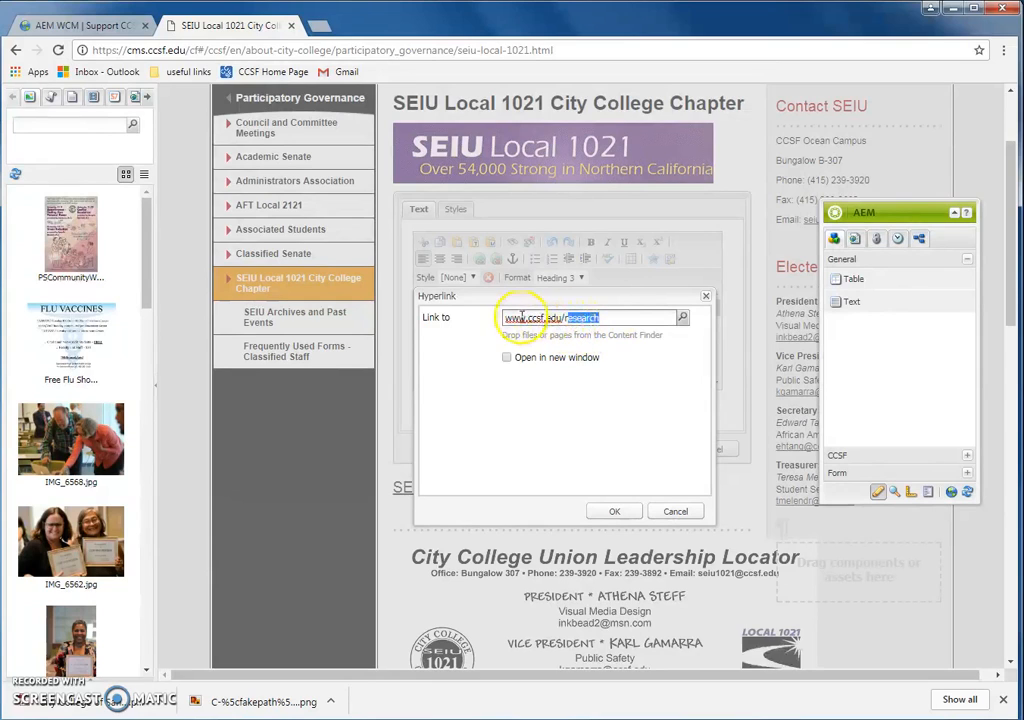
pyautogui.moveTo(503, 318); pyautogui.dragTo(601, 315)
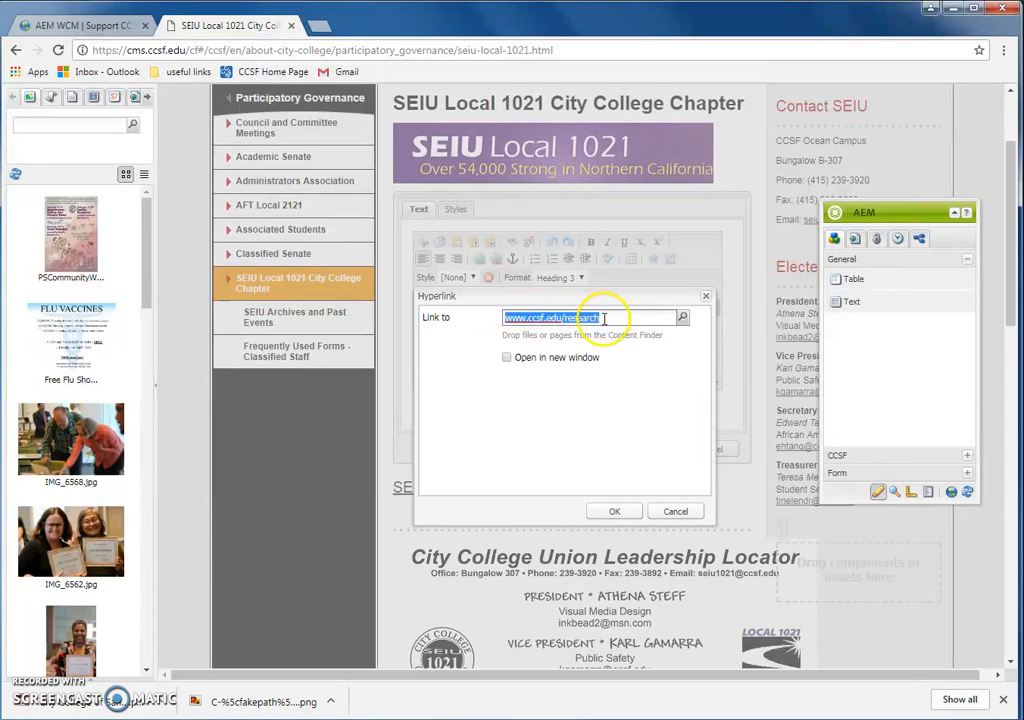
pyautogui.click(614, 320)
pyautogui.moveTo(600, 319); pyautogui.dragTo(510, 318)
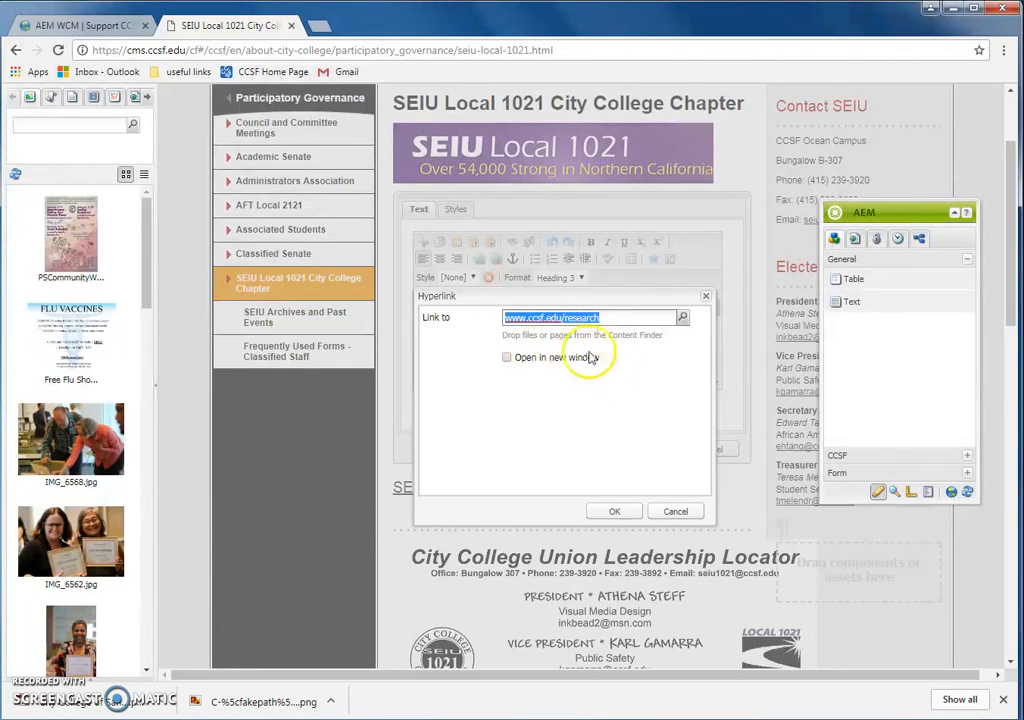
# Browse for a document path instead, collapsing the CCSF folder and expanding dam > Organizational_Assets > Department
pyautogui.click(682, 316)
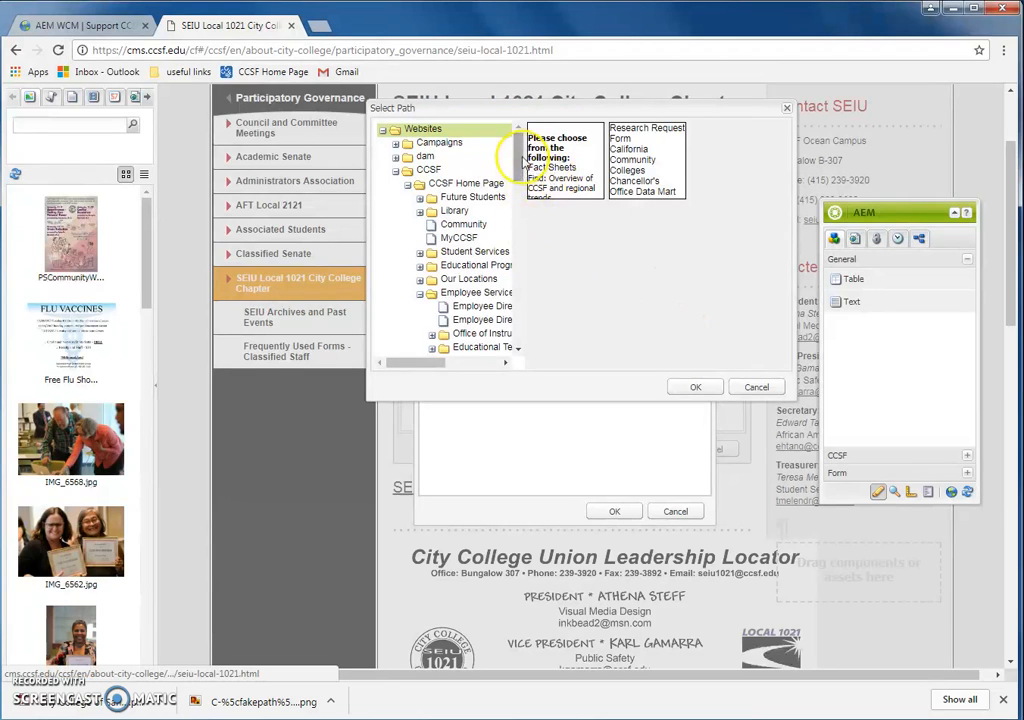
pyautogui.moveTo(519, 158)
pyautogui.mouseDown()
pyautogui.moveTo(521, 274)
pyautogui.moveTo(513, 145)
pyautogui.mouseUp()
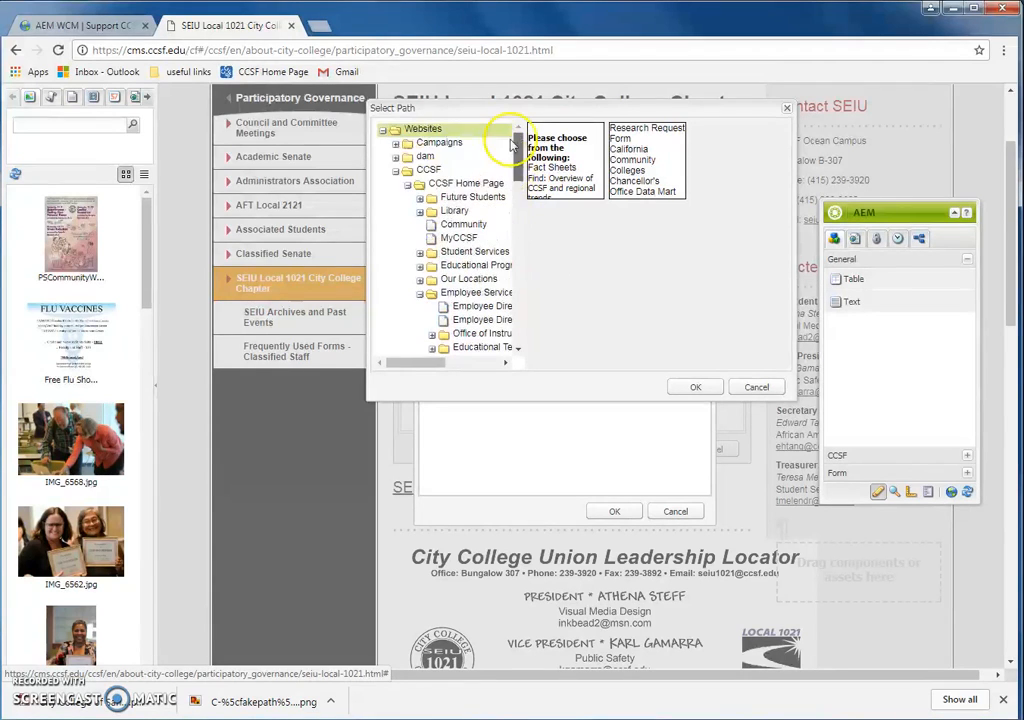
pyautogui.click(396, 170)
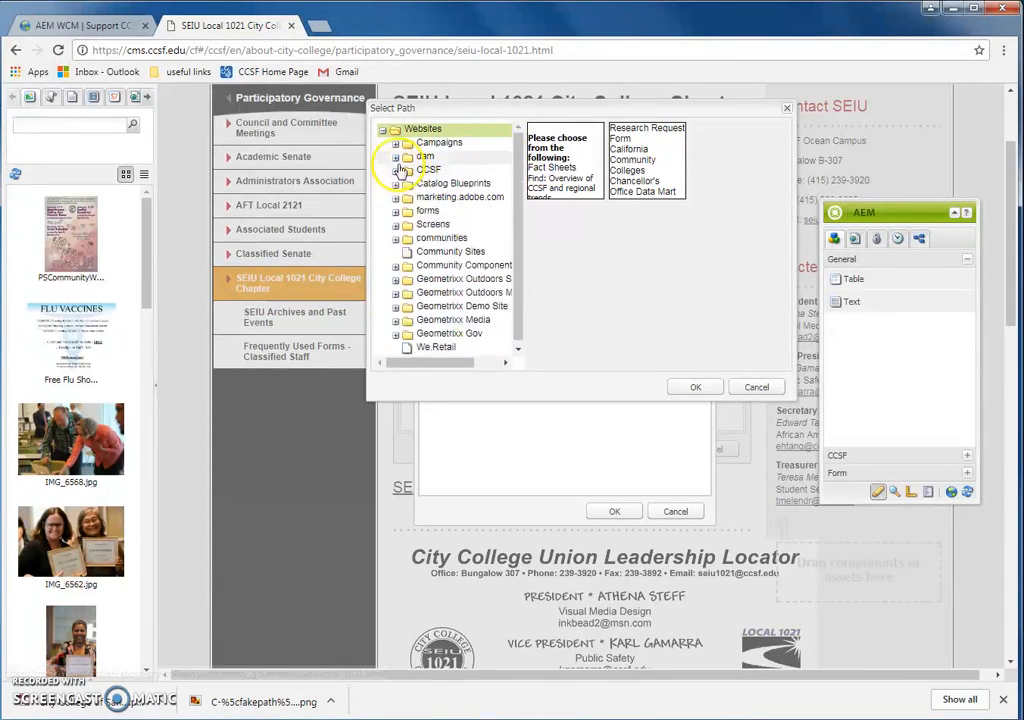
pyautogui.click(395, 157)
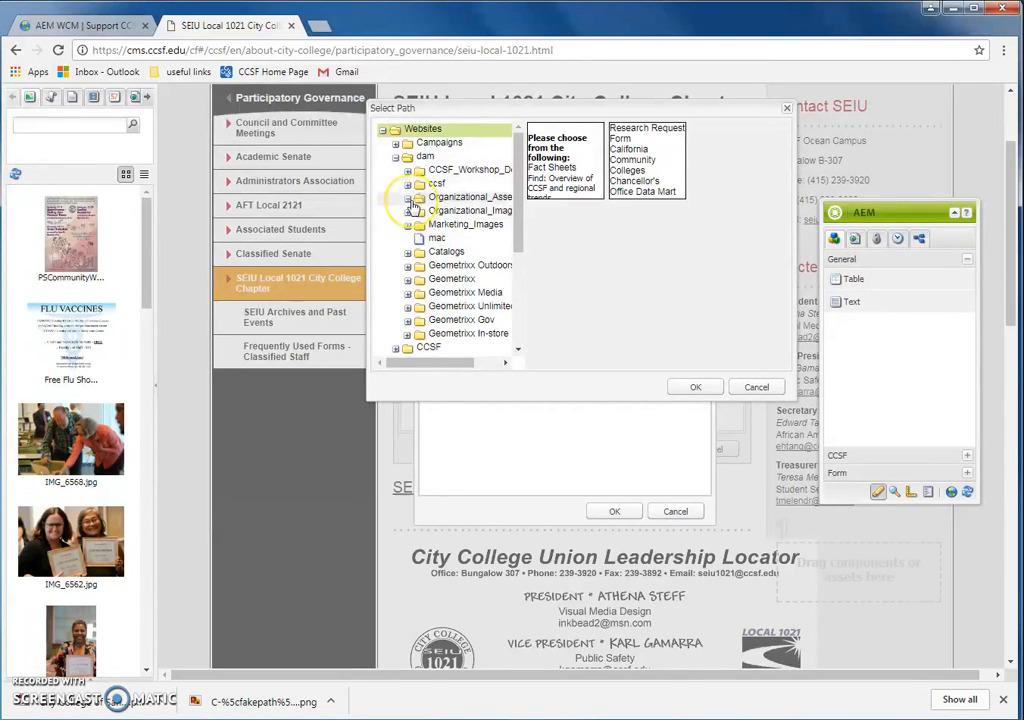
pyautogui.click(408, 198)
pyautogui.moveTo(426, 362); pyautogui.dragTo(392, 229)
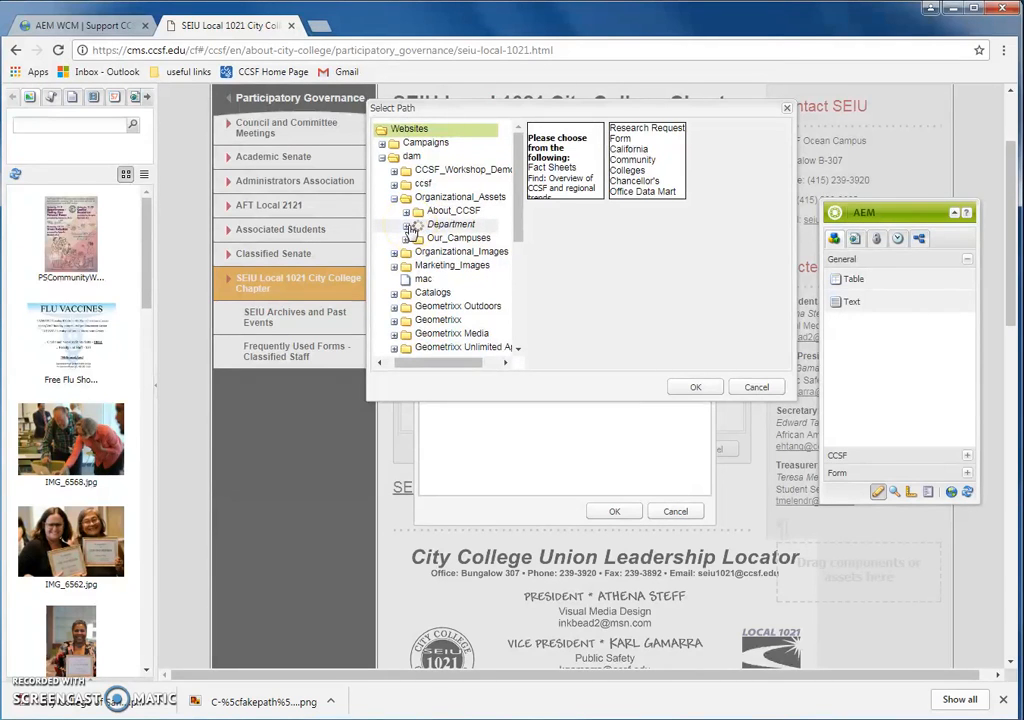
pyautogui.click(409, 227)
pyautogui.scroll(-10, 469, 217)
pyautogui.scroll(10, 470, 290)
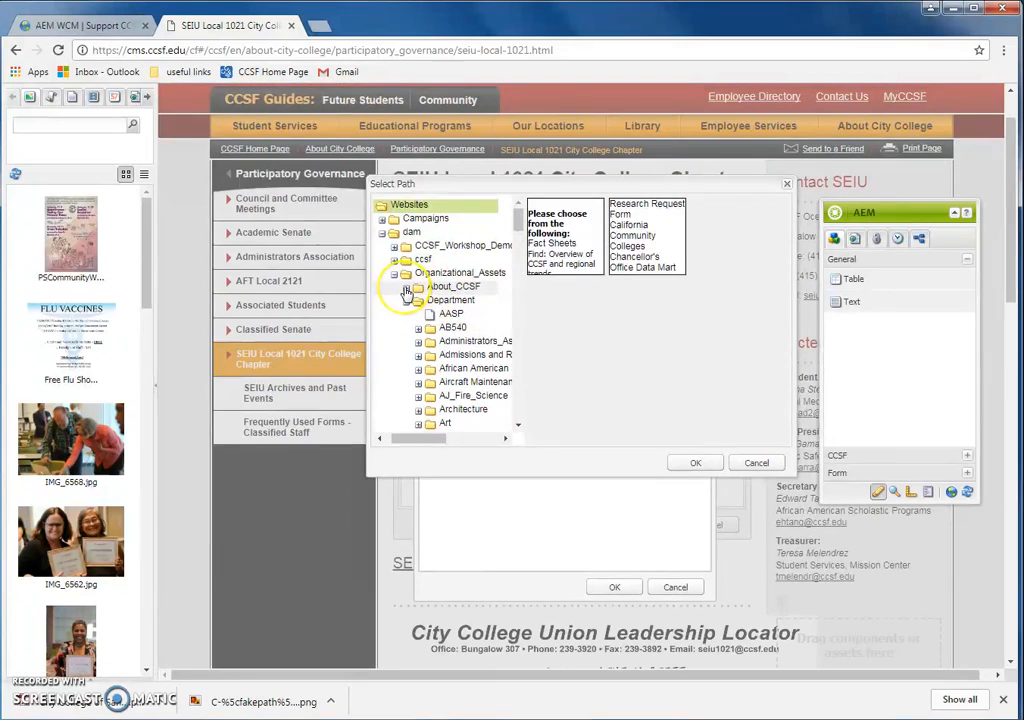
# Set the link target to CLASSIFIED_HOLIDAY_SCHEDULE_2017-2018.pdf under Organizational_Assets > About_CCSF > SEIU and apply the hyperlink
pyautogui.moveTo(430, 299); pyautogui.dragTo(443, 318)
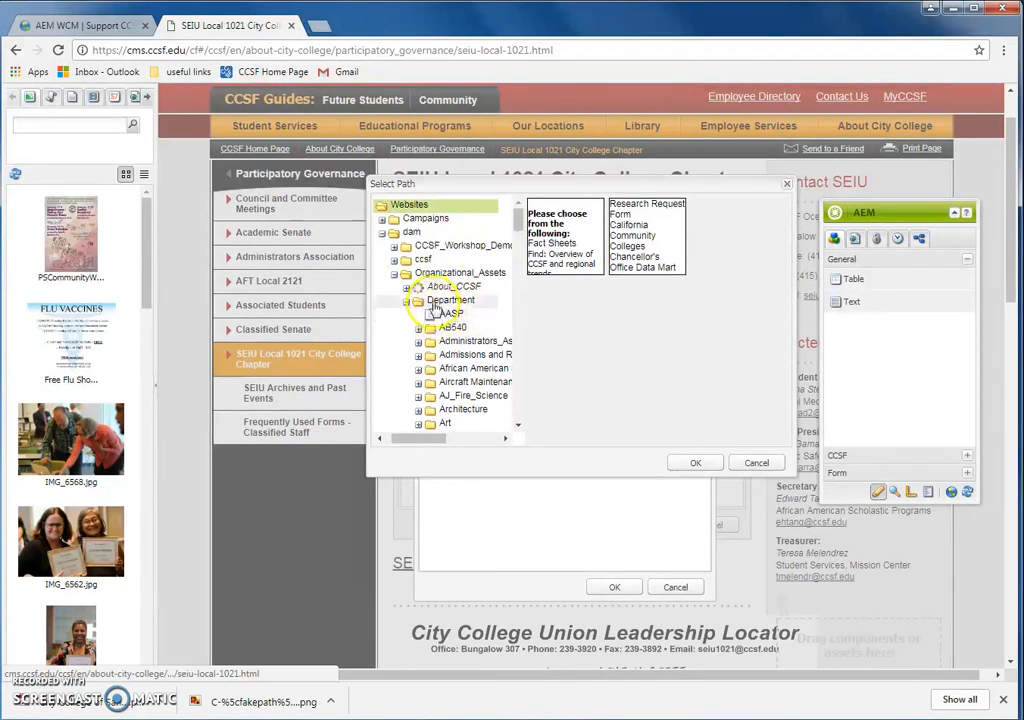
pyautogui.scroll(-2, 437, 320)
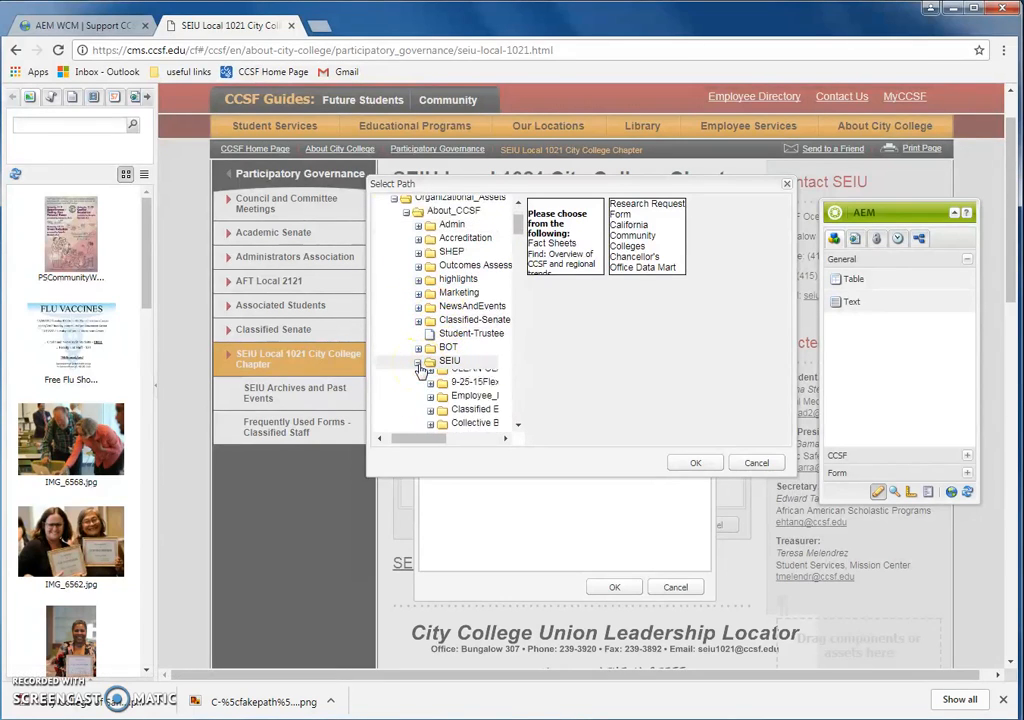
pyautogui.scroll(-3, 421, 369)
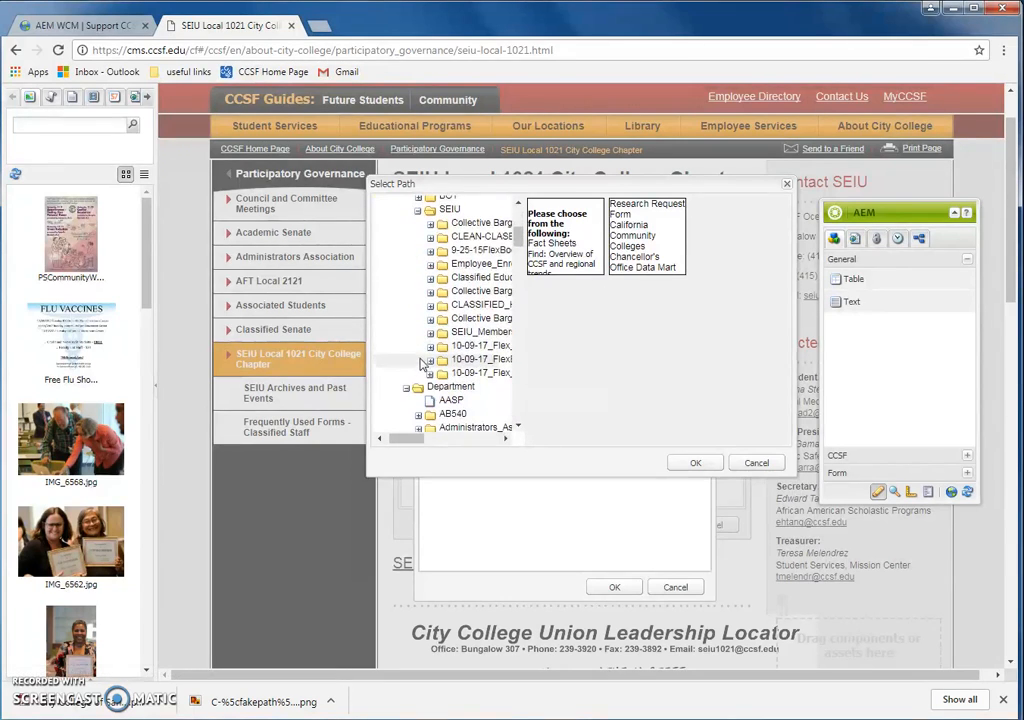
pyautogui.scroll(2, 420, 345)
pyautogui.scroll(-2, 425, 350)
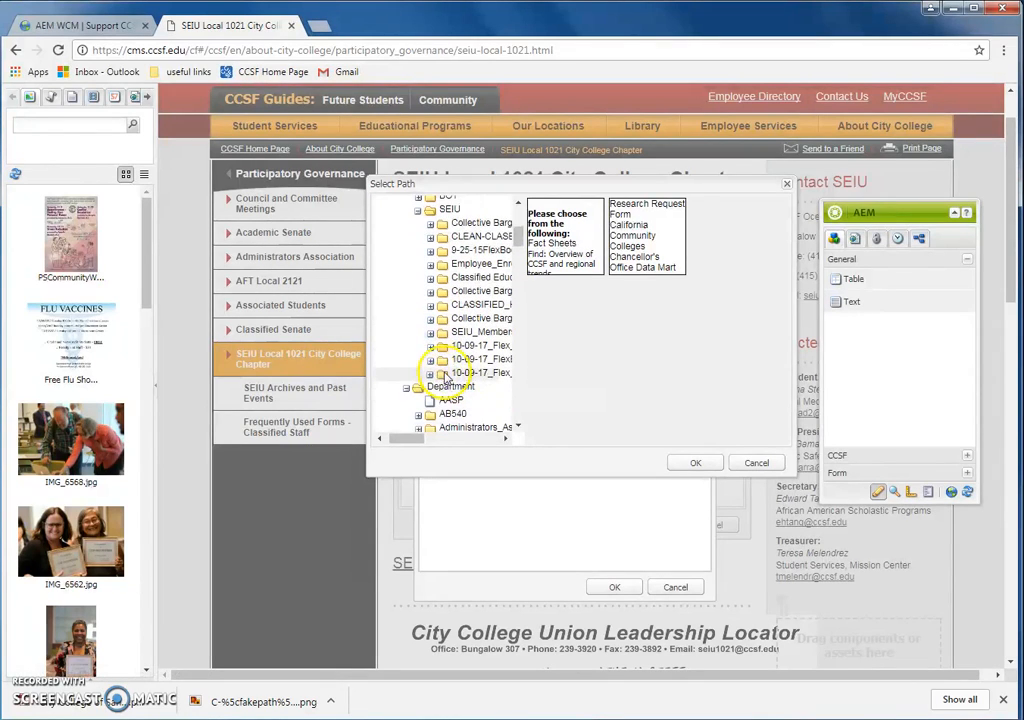
pyautogui.moveTo(418, 439)
pyautogui.mouseDown()
pyautogui.moveTo(440, 448)
pyautogui.moveTo(418, 437)
pyautogui.mouseUp()
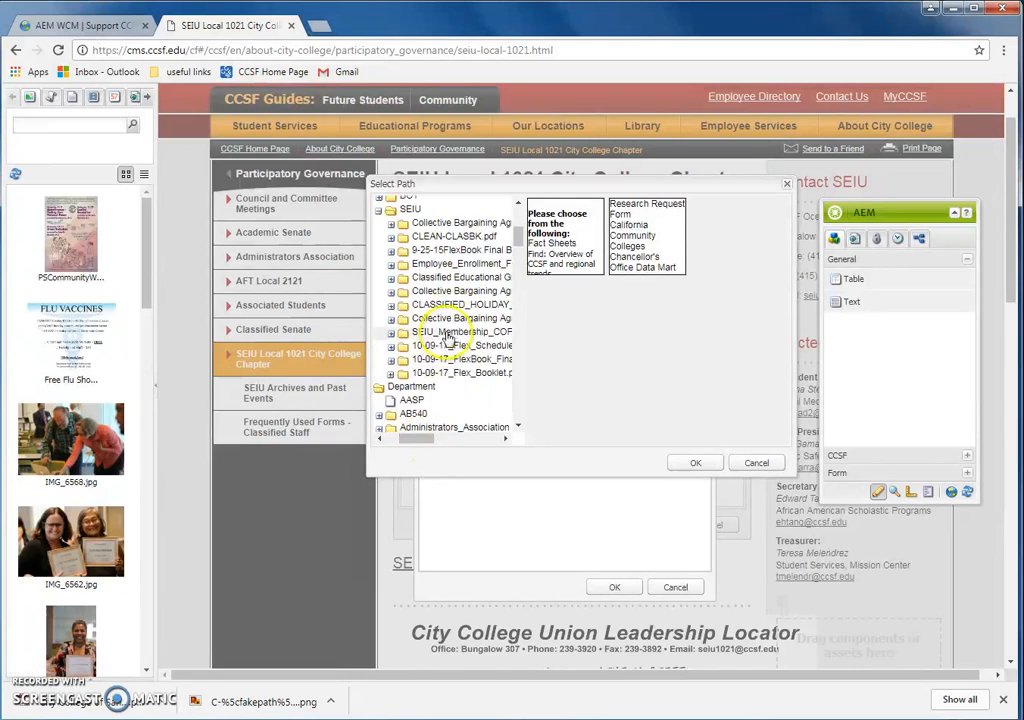
pyautogui.doubleClick(455, 304)
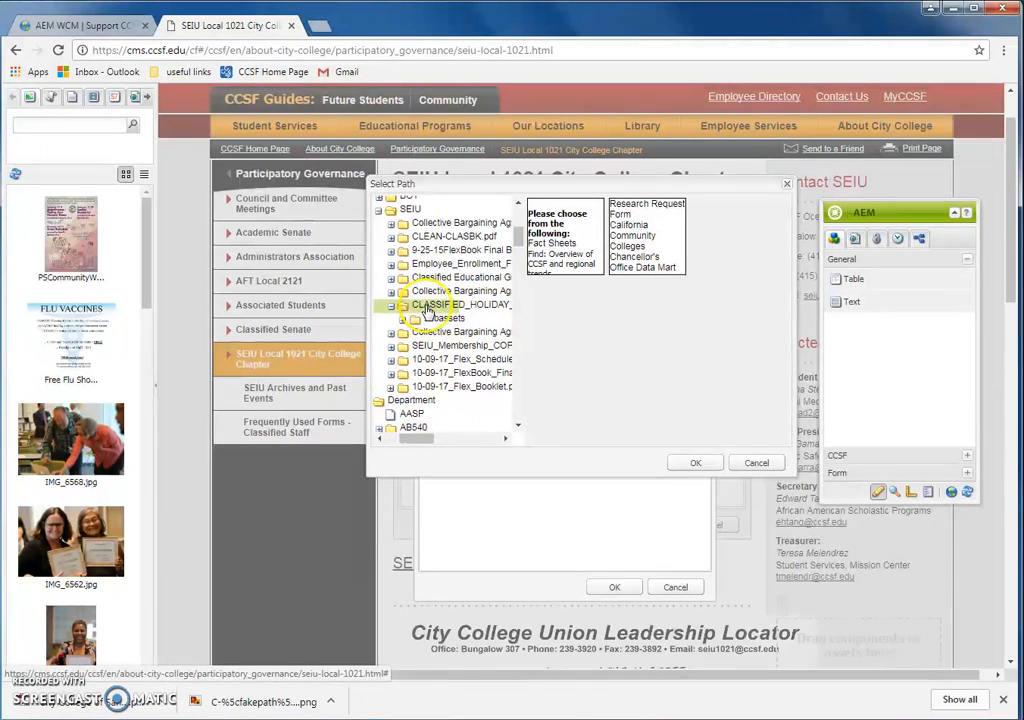
pyautogui.click(695, 462)
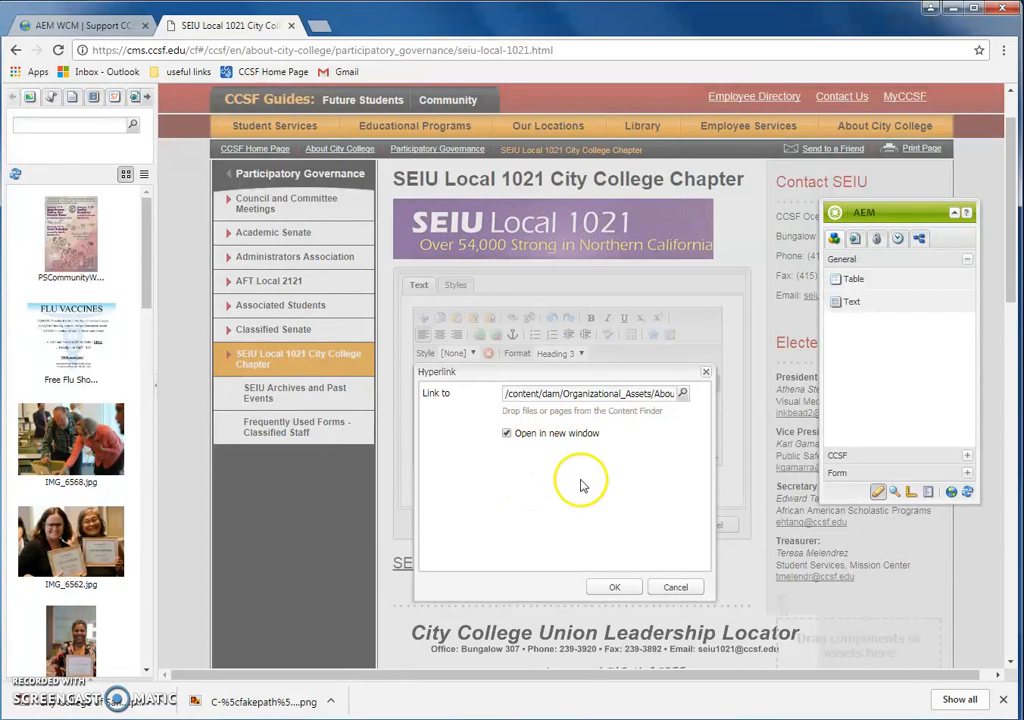
pyautogui.click(600, 586)
# Save the edited text, then check the Test link on the page by opening its PDF and closing it again
pyautogui.click(447, 410)
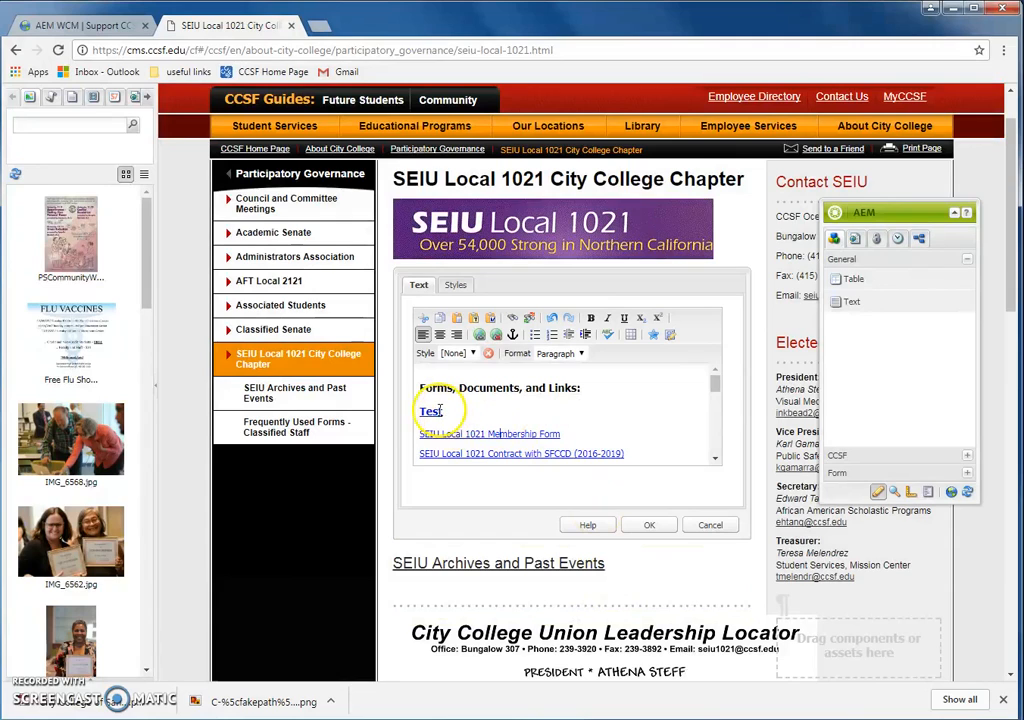
pyautogui.doubleClick(429, 410)
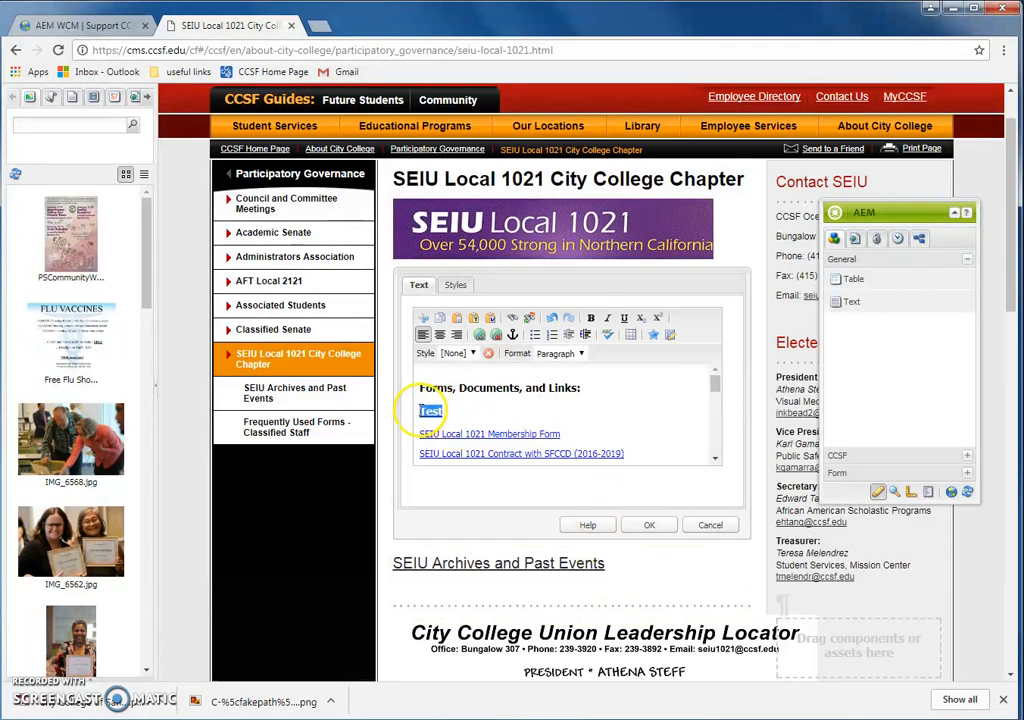
pyautogui.click(460, 409)
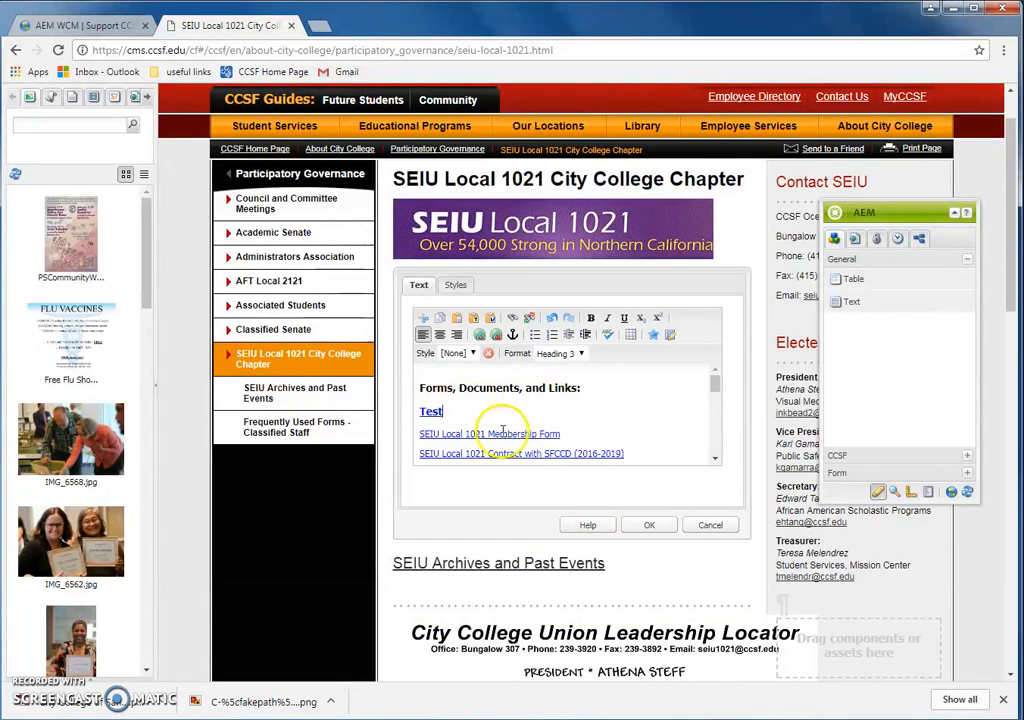
pyautogui.click(648, 527)
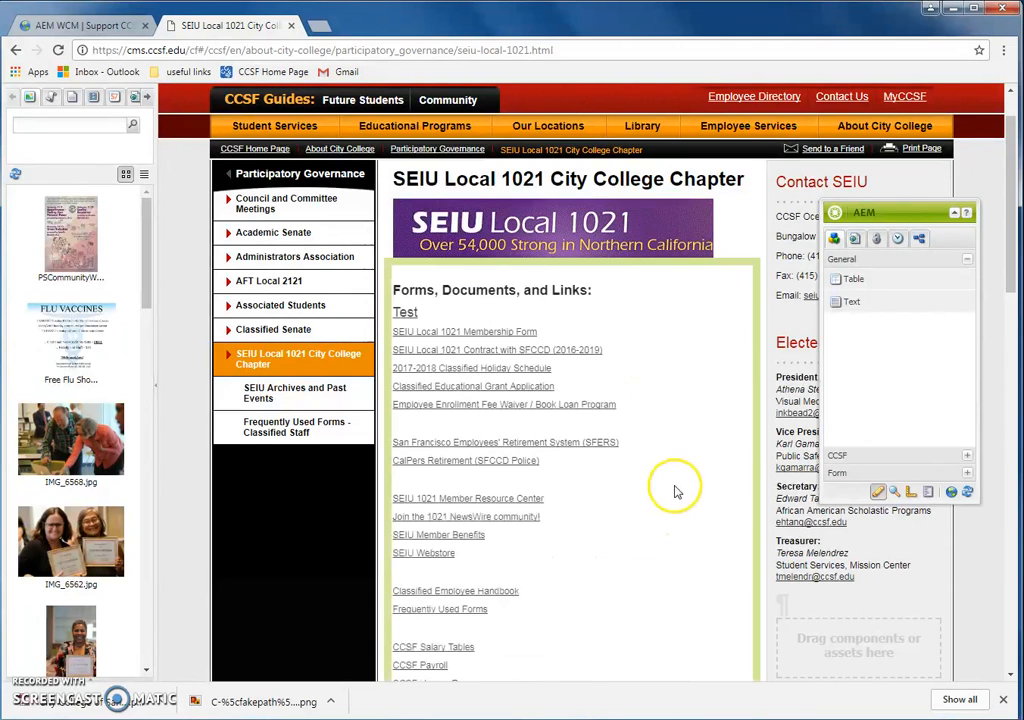
pyautogui.click(406, 316)
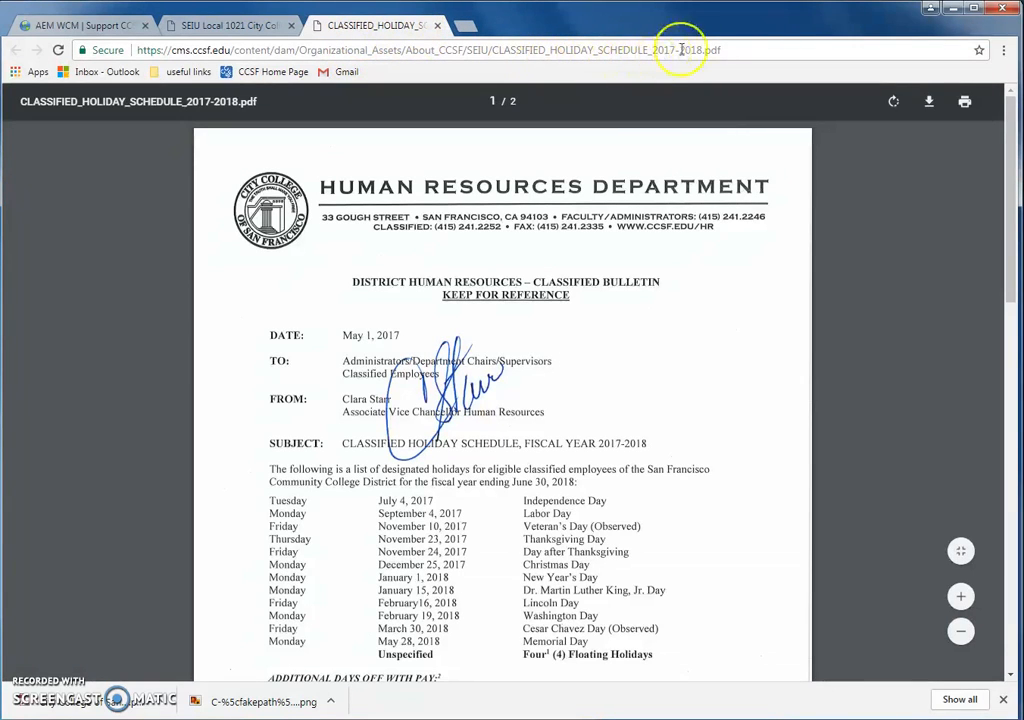
pyautogui.click(437, 25)
# Reopen the Forms, Documents, and Links text for editing and delete the Test line together with its empty line
pyautogui.rightClick(620, 336)
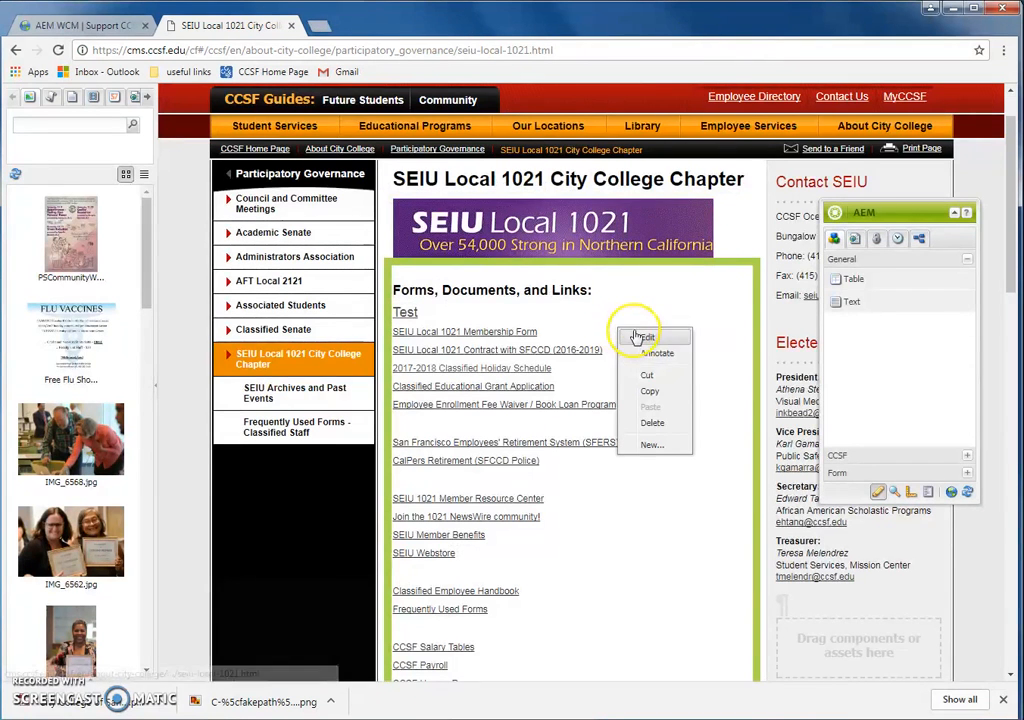
pyautogui.click(640, 338)
pyautogui.moveTo(447, 411); pyautogui.dragTo(409, 418)
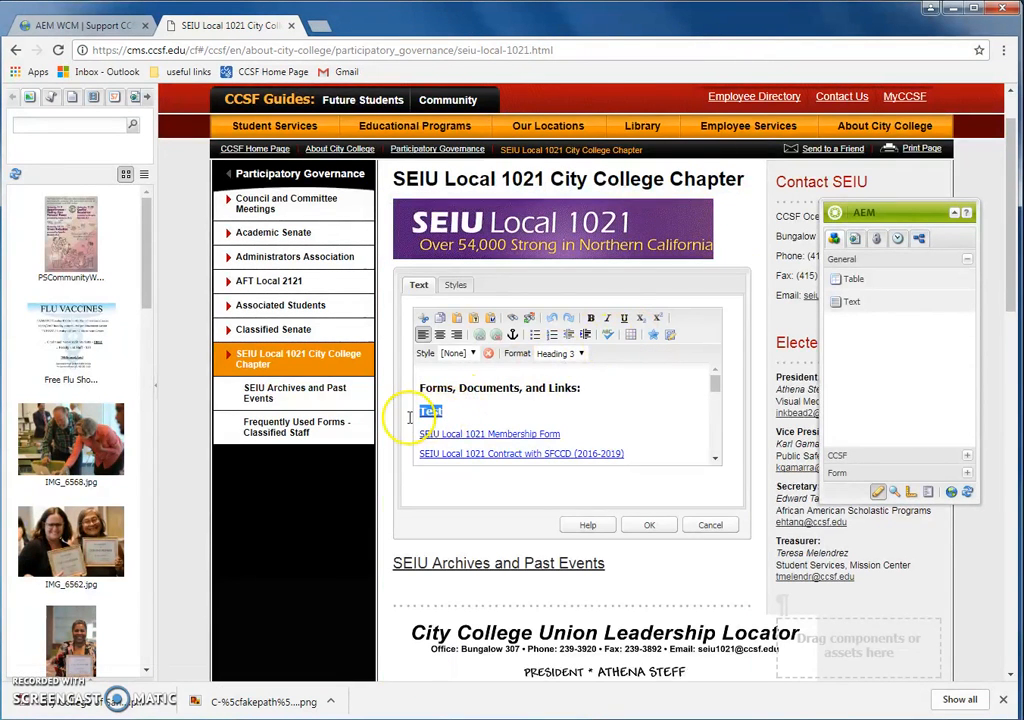
pyautogui.press('Delete')
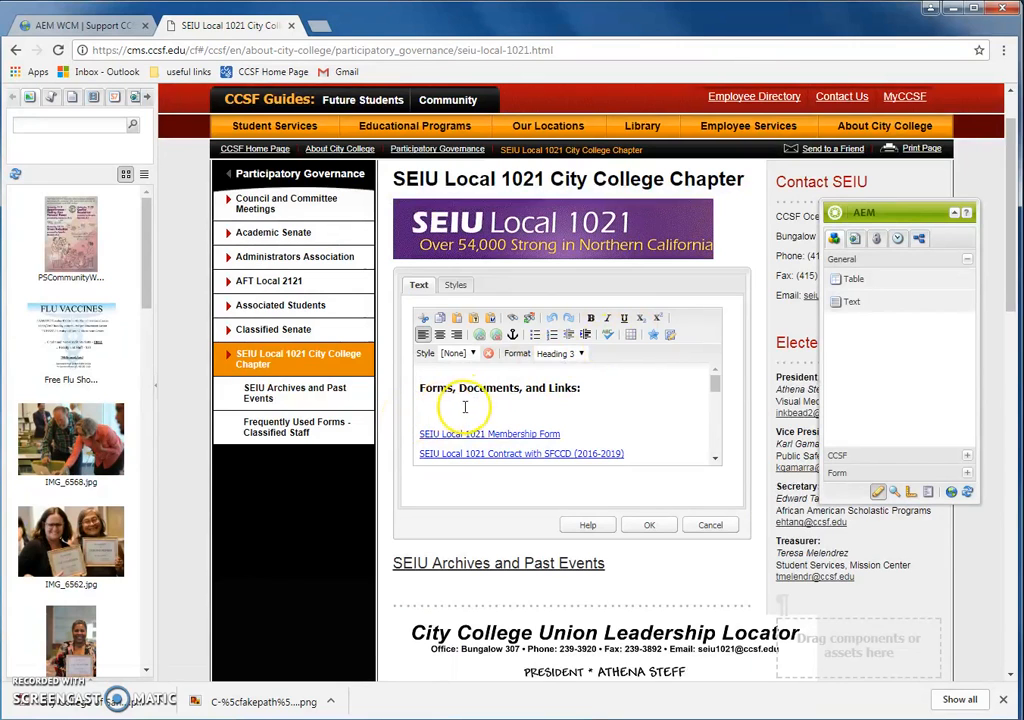
pyautogui.press('Delete')
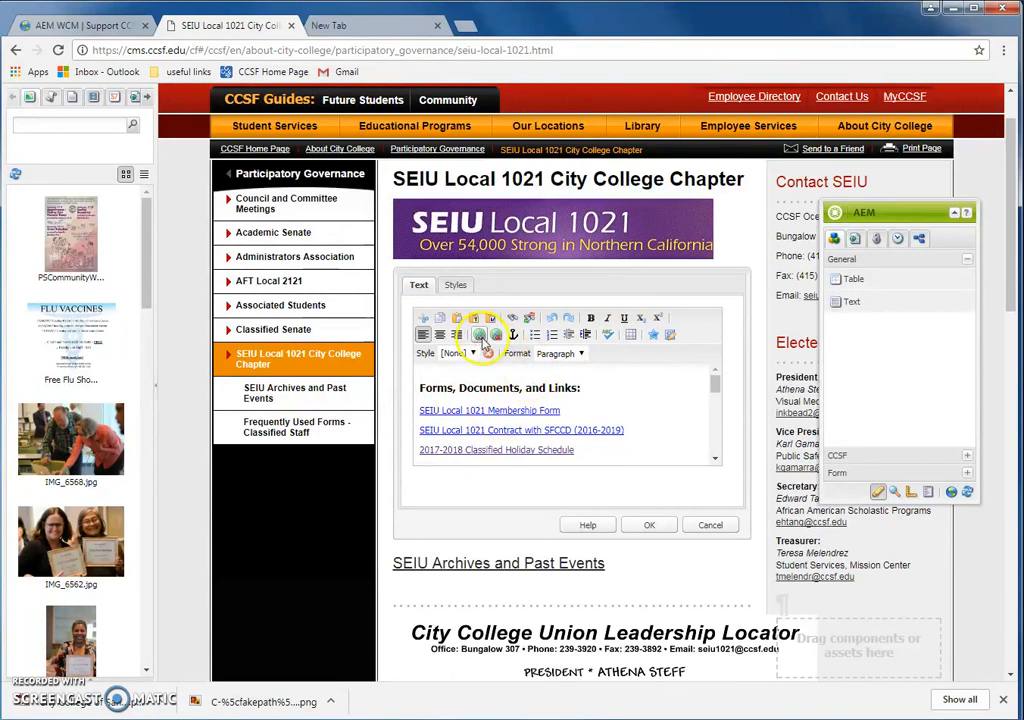
# Inspect the hyperlink address of the SEIU Local 1021 Membership Form link and leave its settings without applying changes
pyautogui.click(480, 336)
pyautogui.tripleClick(598, 393)
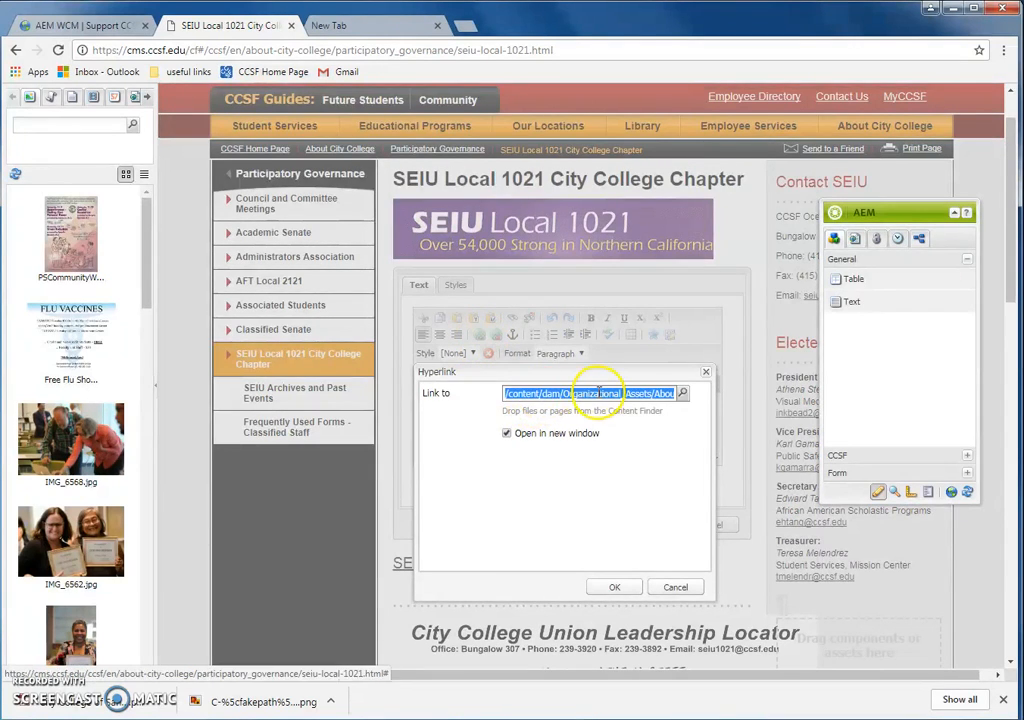
pyautogui.hotkey('ctrl', 'v')
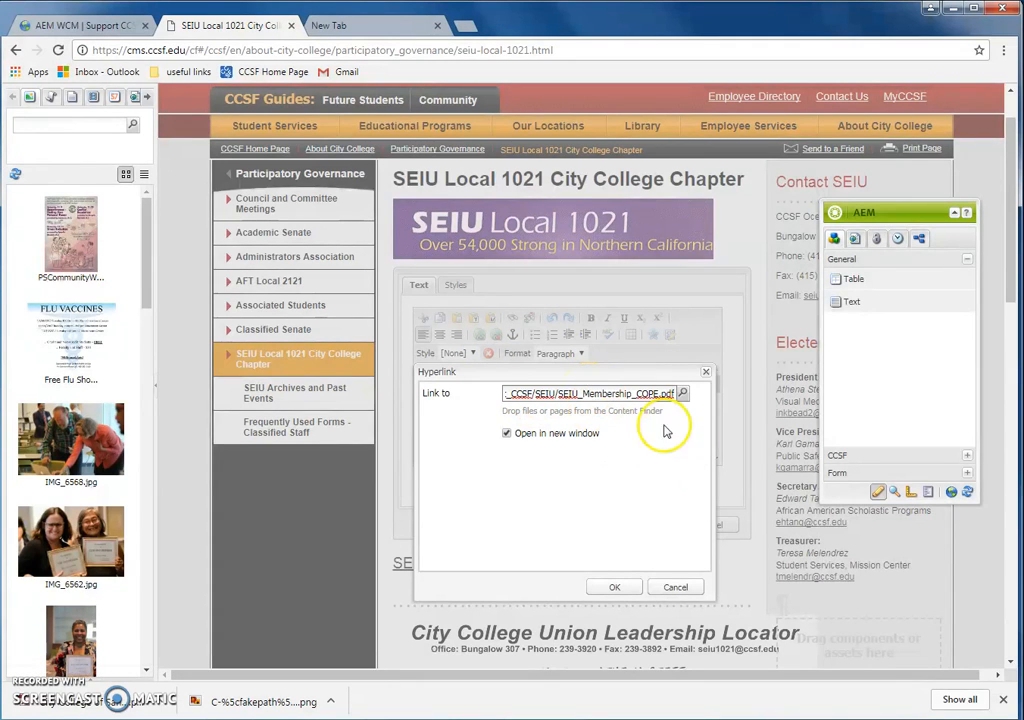
pyautogui.click(663, 588)
# Insert an empty line below the SEIU Local 1021 Membership Form link and remove it again
pyautogui.click(544, 416)
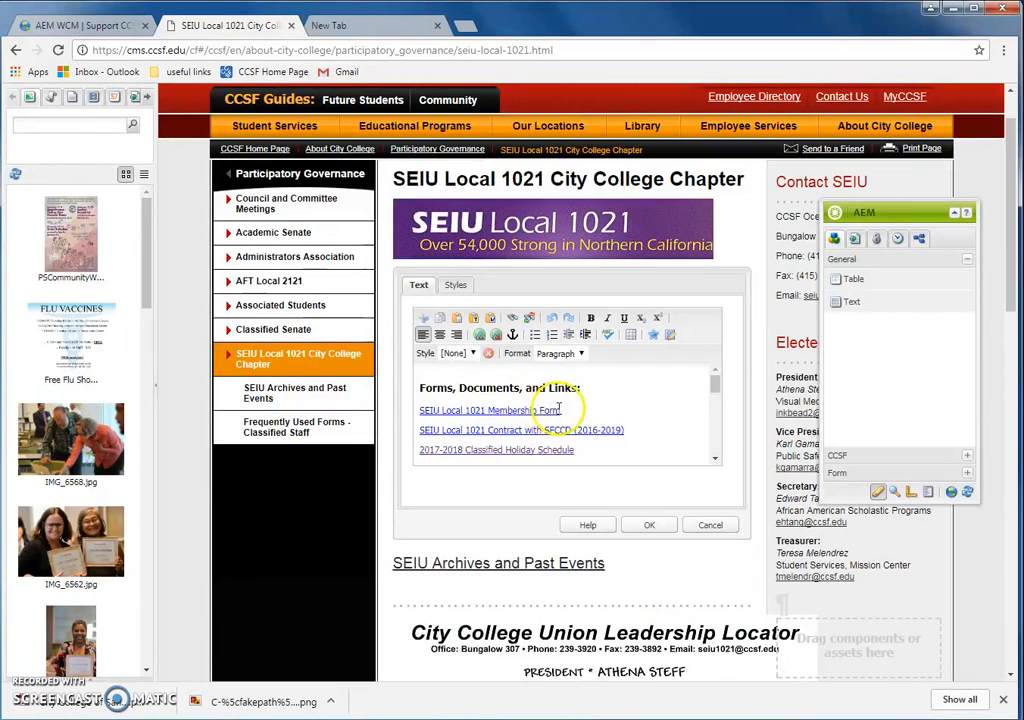
pyautogui.press('Return')
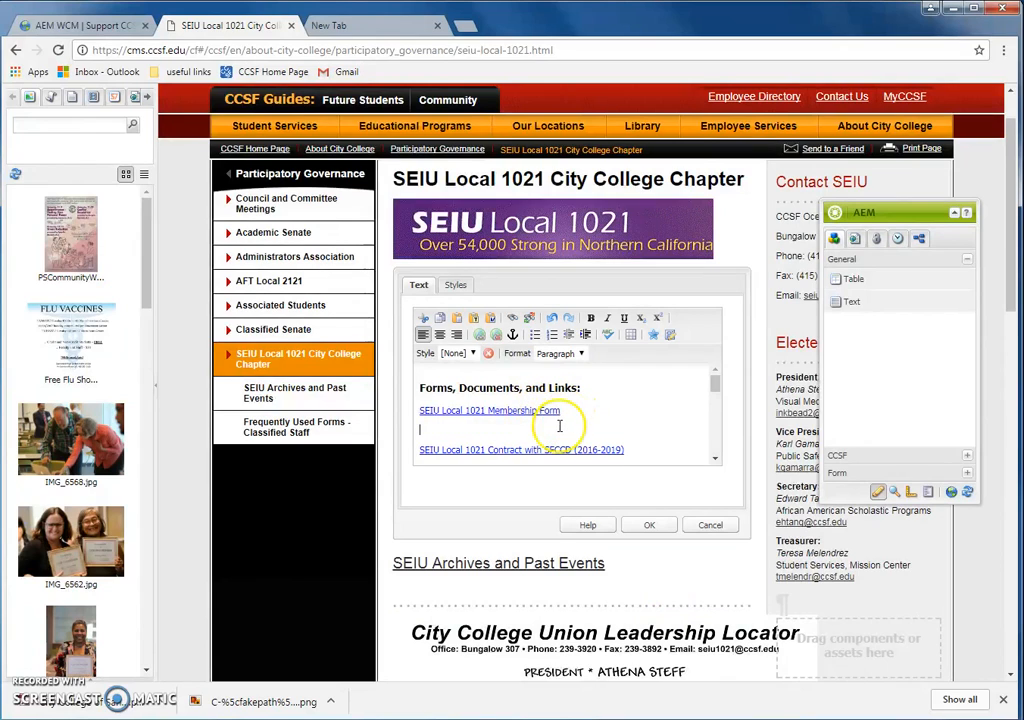
pyautogui.click(512, 447)
pyautogui.moveTo(424, 428); pyautogui.dragTo(417, 433)
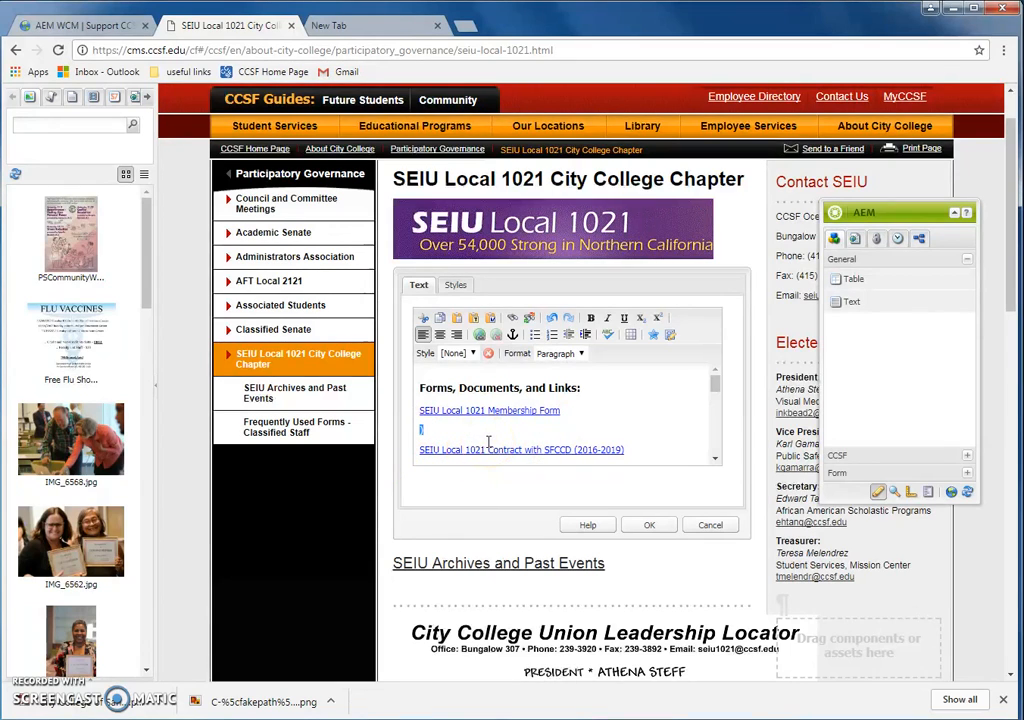
pyautogui.click(457, 454)
pyautogui.press('Delete')
pyautogui.press('BackSpace')
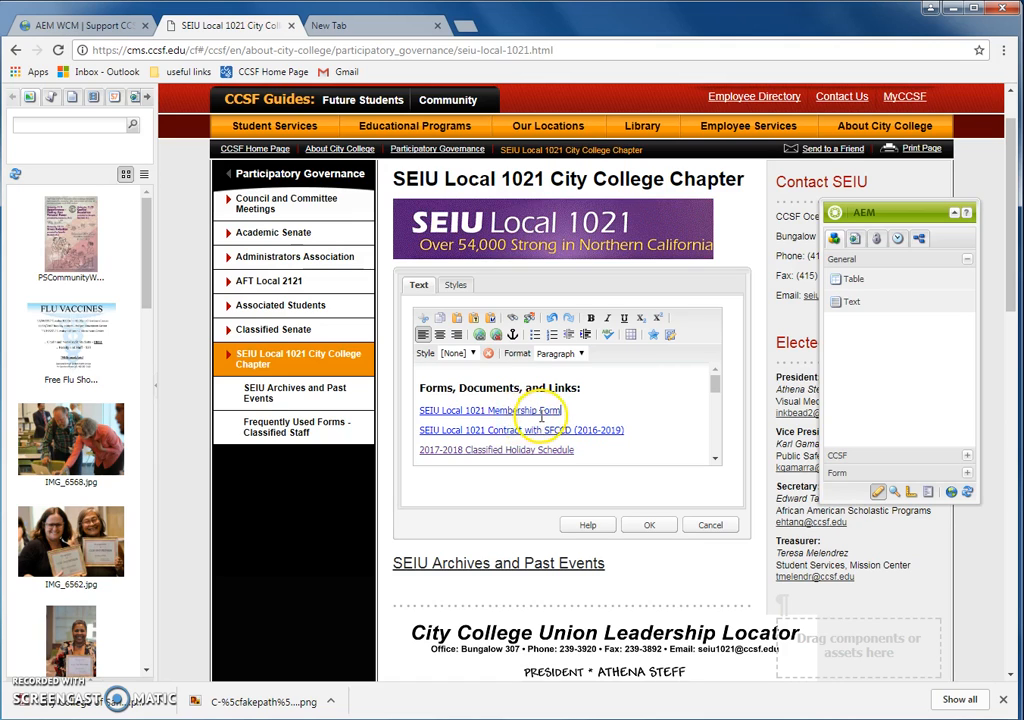
# Look through the remaining links in the text component and close its editor
pyautogui.scroll(-2, 694, 425)
pyautogui.scroll(-1, 694, 425)
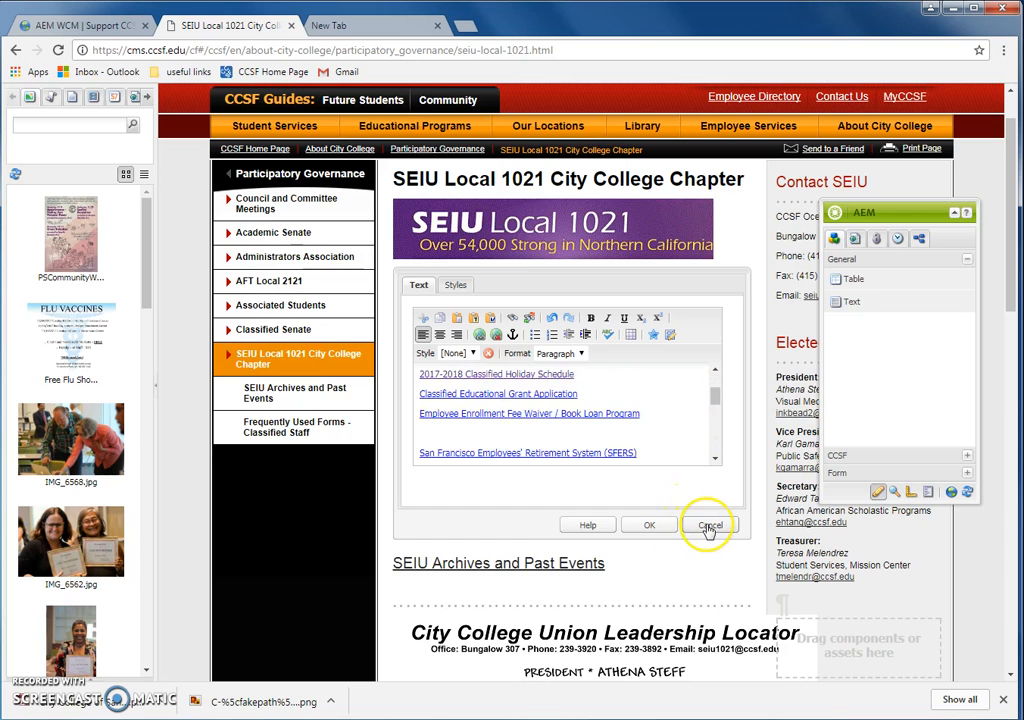
pyautogui.click(709, 528)
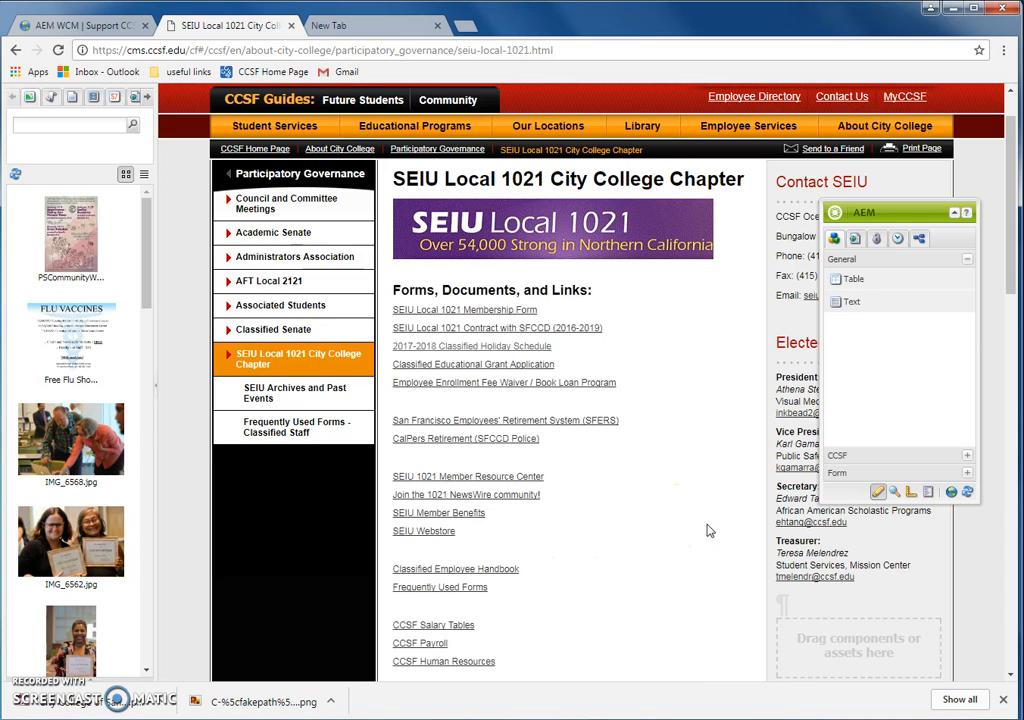
# Activate the SEIU Local 1021 City College Chapter page
pyautogui.scroll(-3, 700, 570)
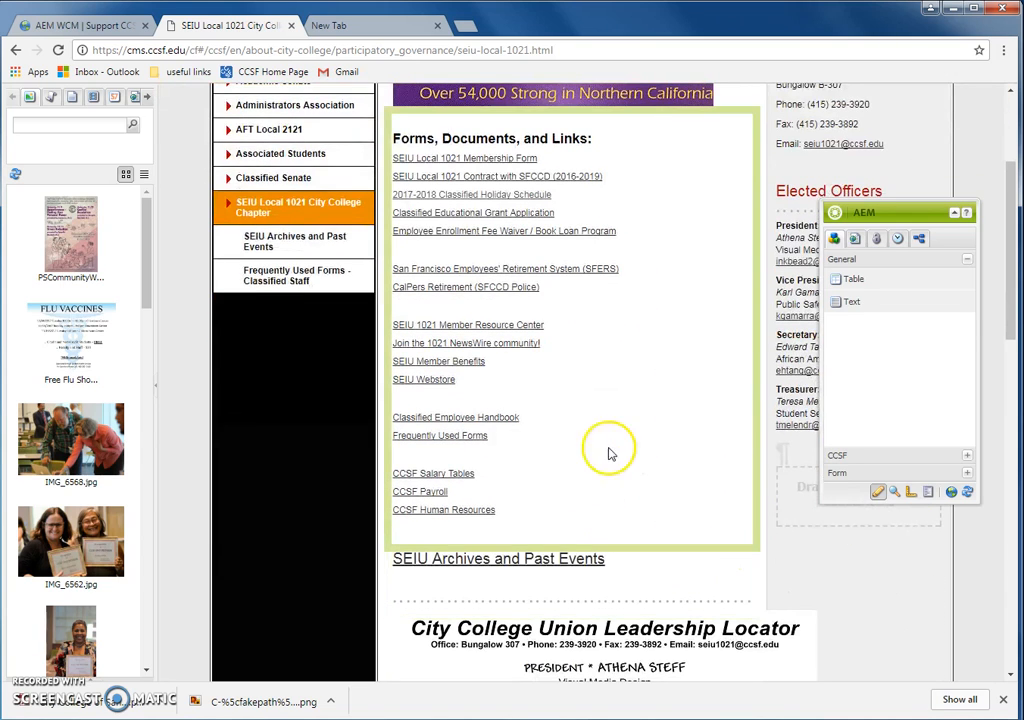
pyautogui.scroll(-3, 590, 395)
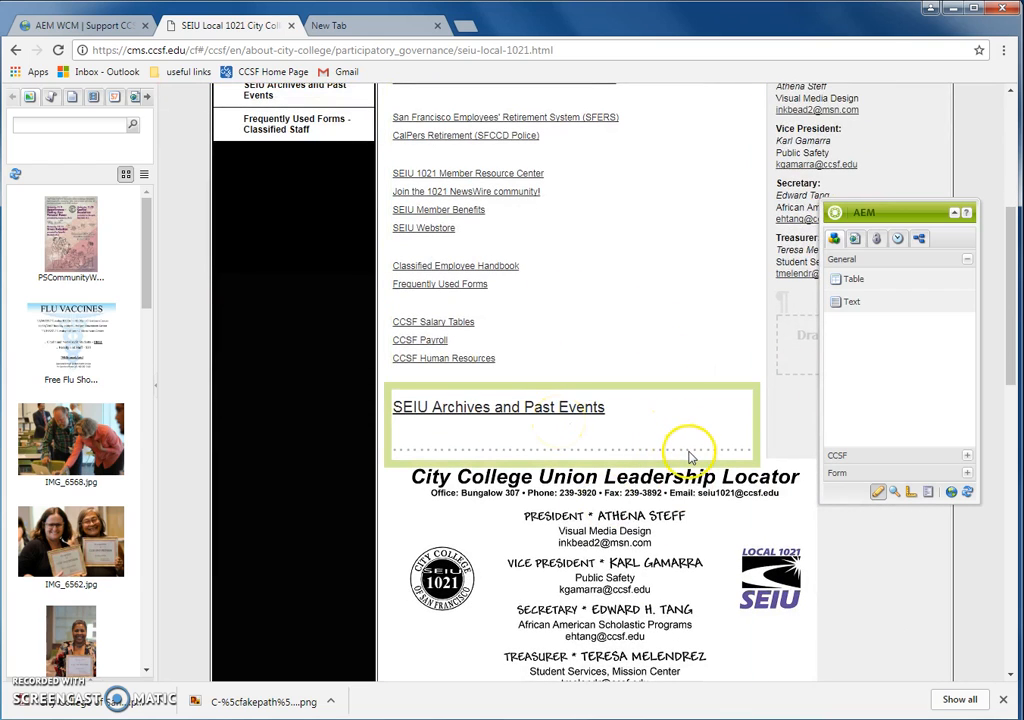
pyautogui.click(855, 240)
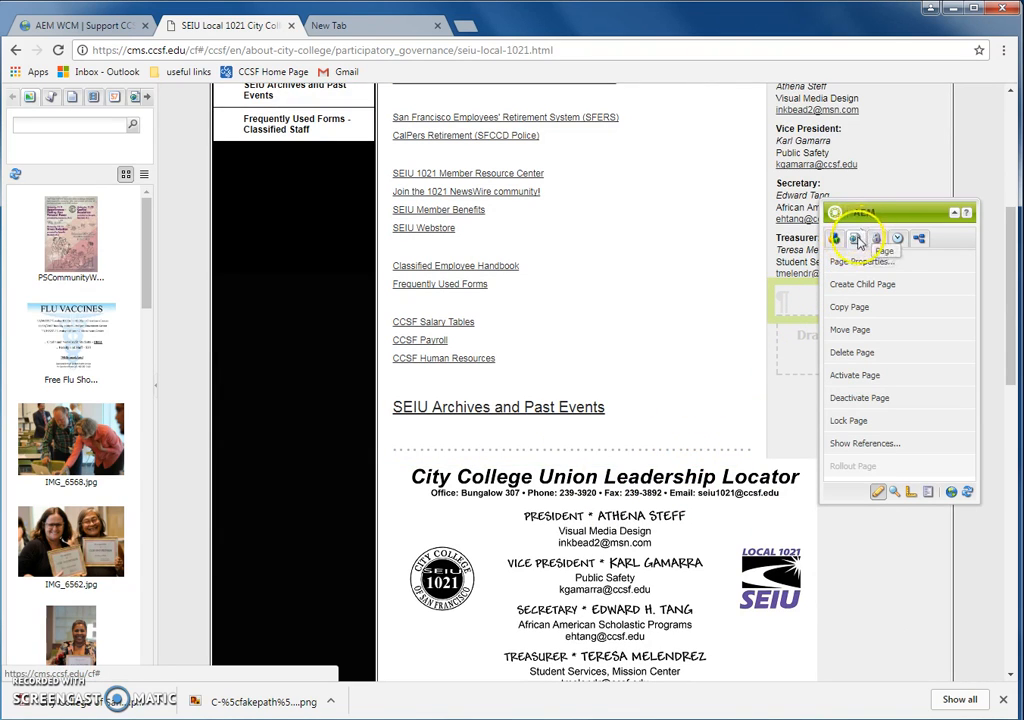
pyautogui.click(866, 379)
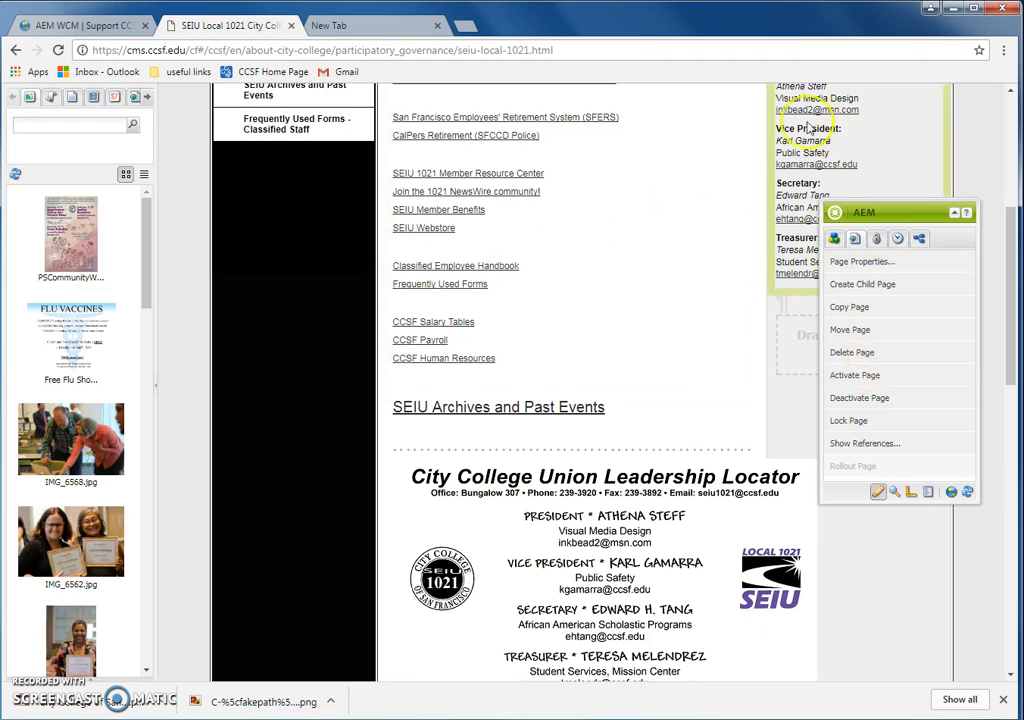
# Review the page's leadership locator, stewards and link list, and show the editing options for the Forms, Documents, and Links text
pyautogui.scroll(-5, 343, 473)
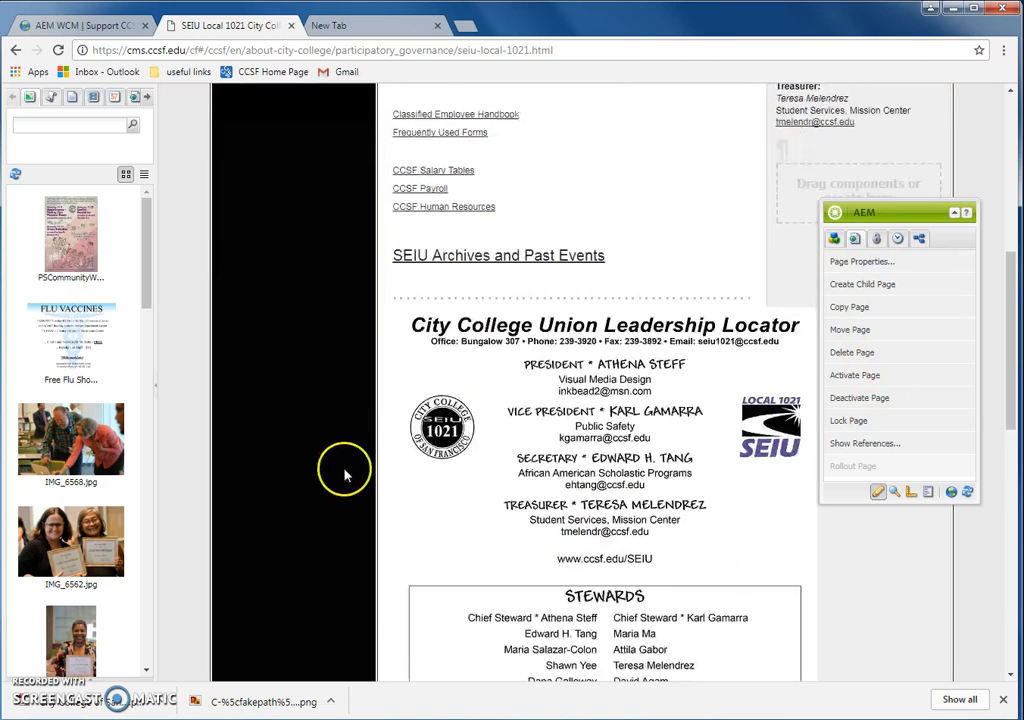
pyautogui.scroll(-1, 345, 475)
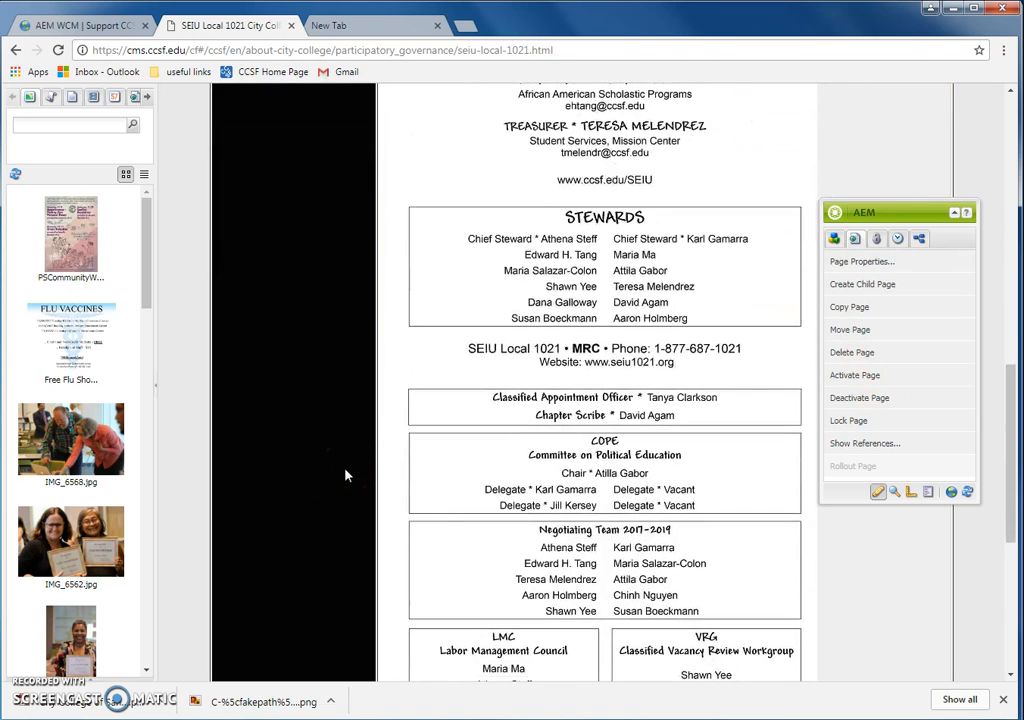
pyautogui.scroll(-1, 345, 475)
pyautogui.scroll(6, 345, 475)
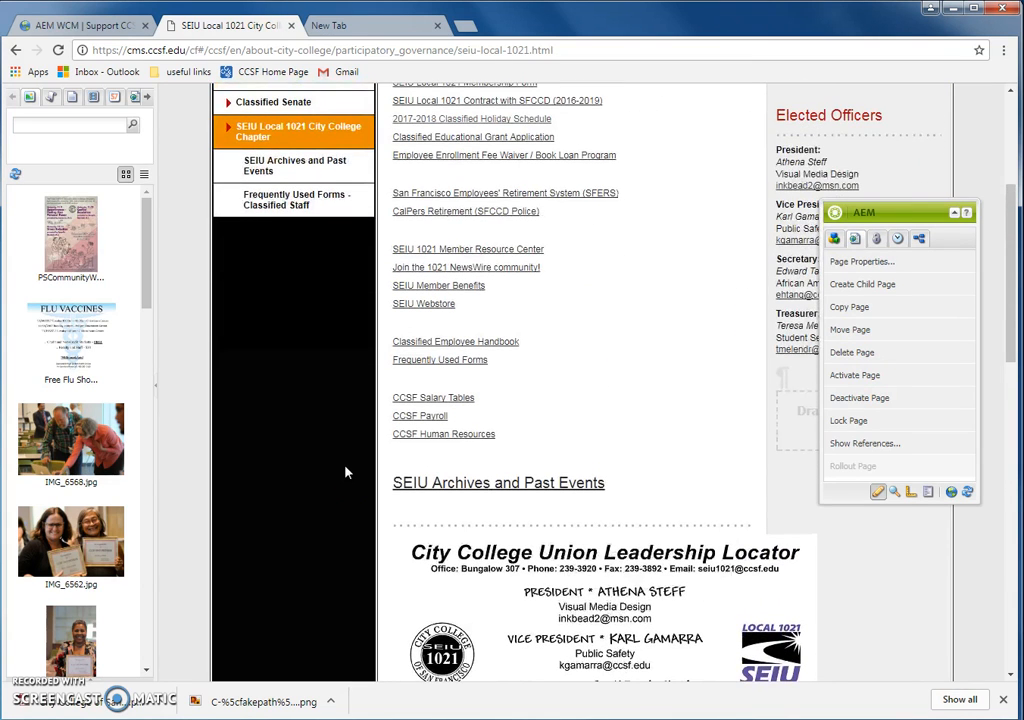
pyautogui.click(329, 434)
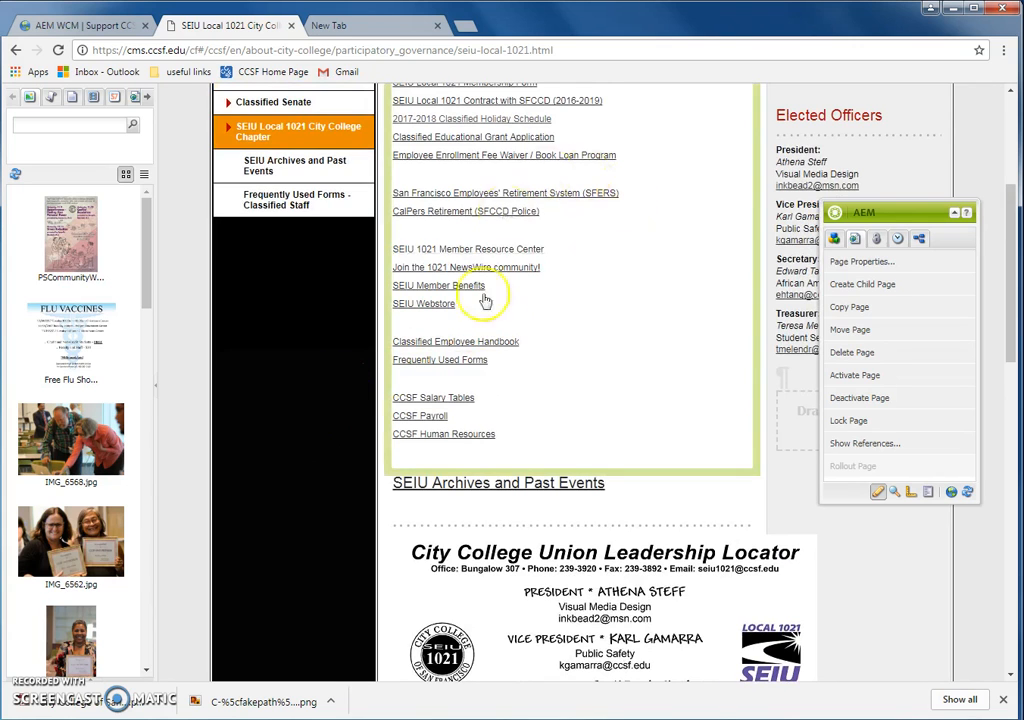
pyautogui.scroll(2, 612, 330)
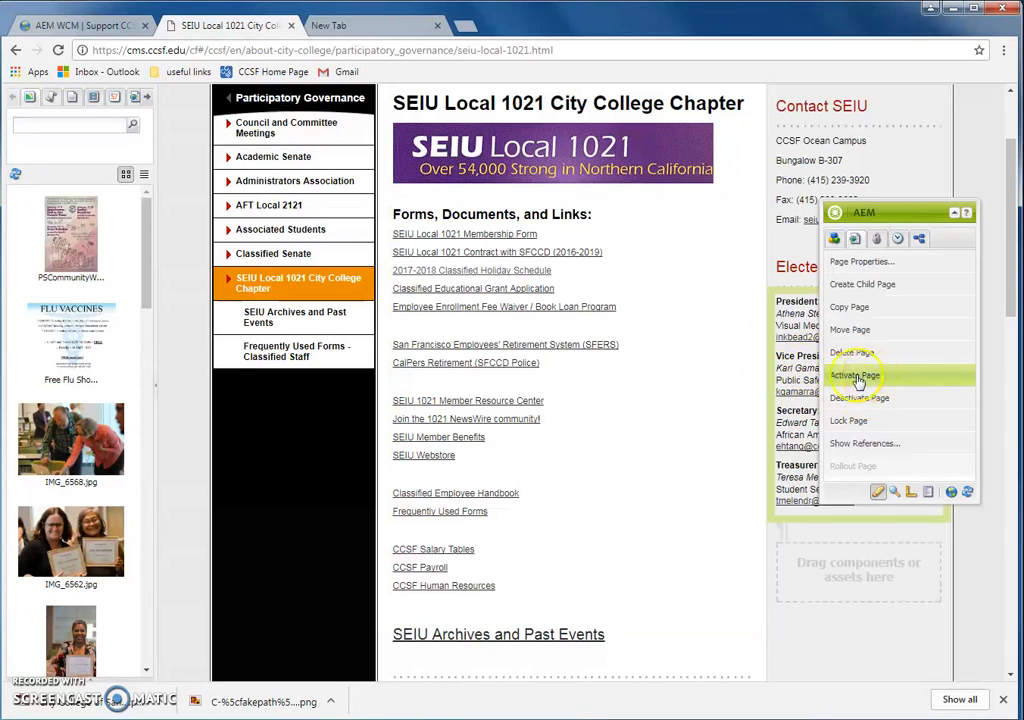
pyautogui.rightClick(619, 408)
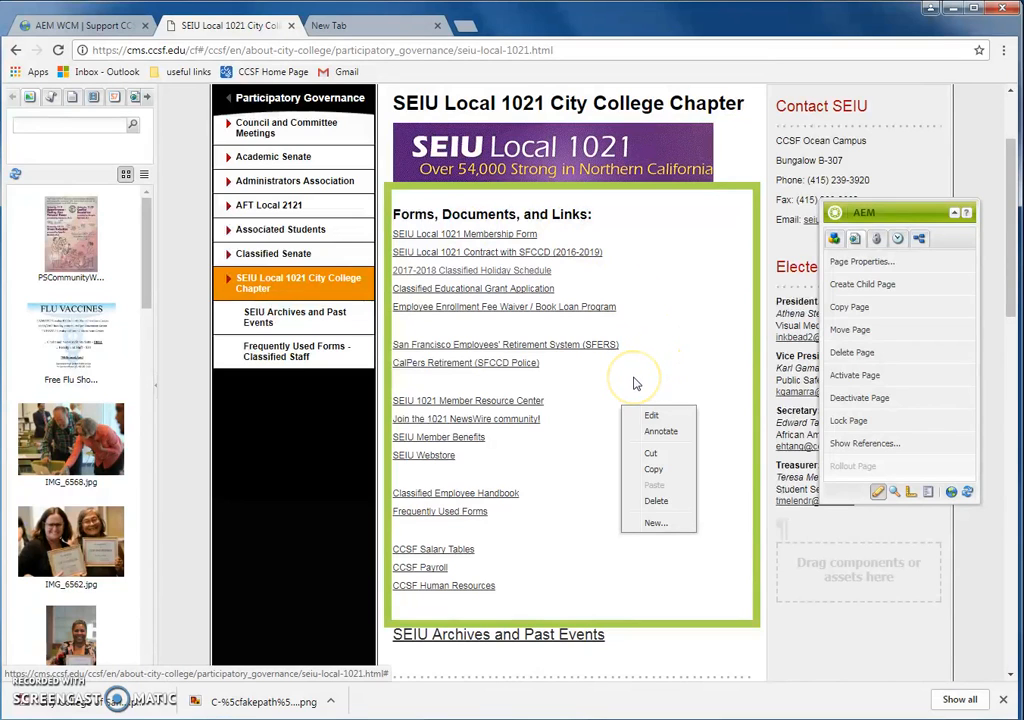
pyautogui.scroll(-2, 677, 386)
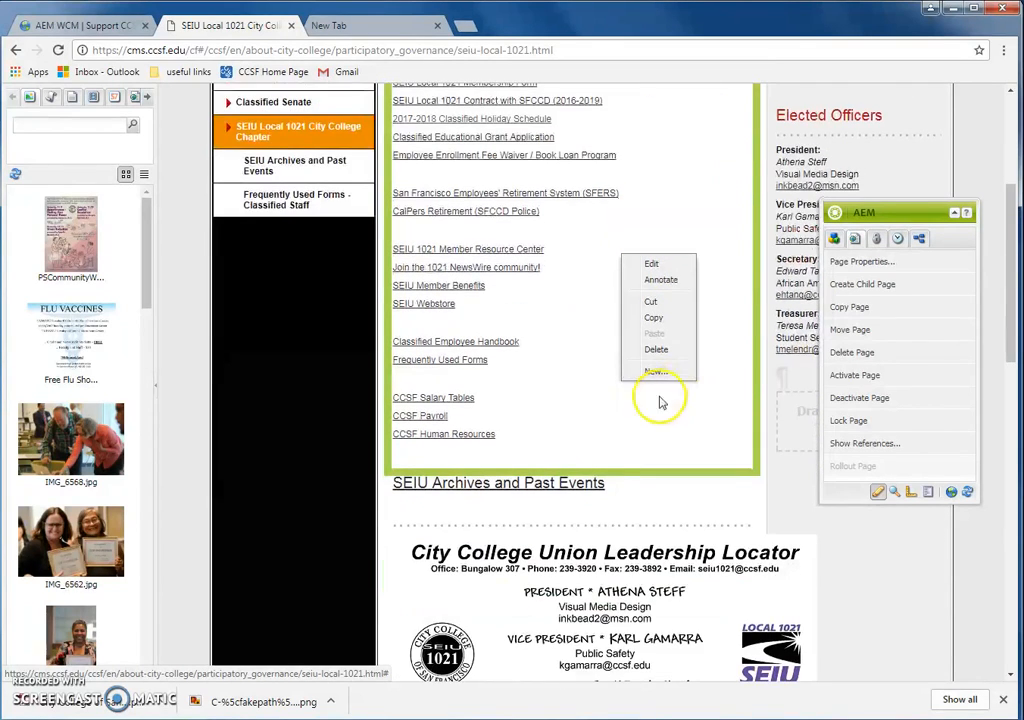
# Dismiss the text component's editing options and list the Academic Senate subpages under Participatory Governance in the site administration
pyautogui.scroll(-1, 599, 430)
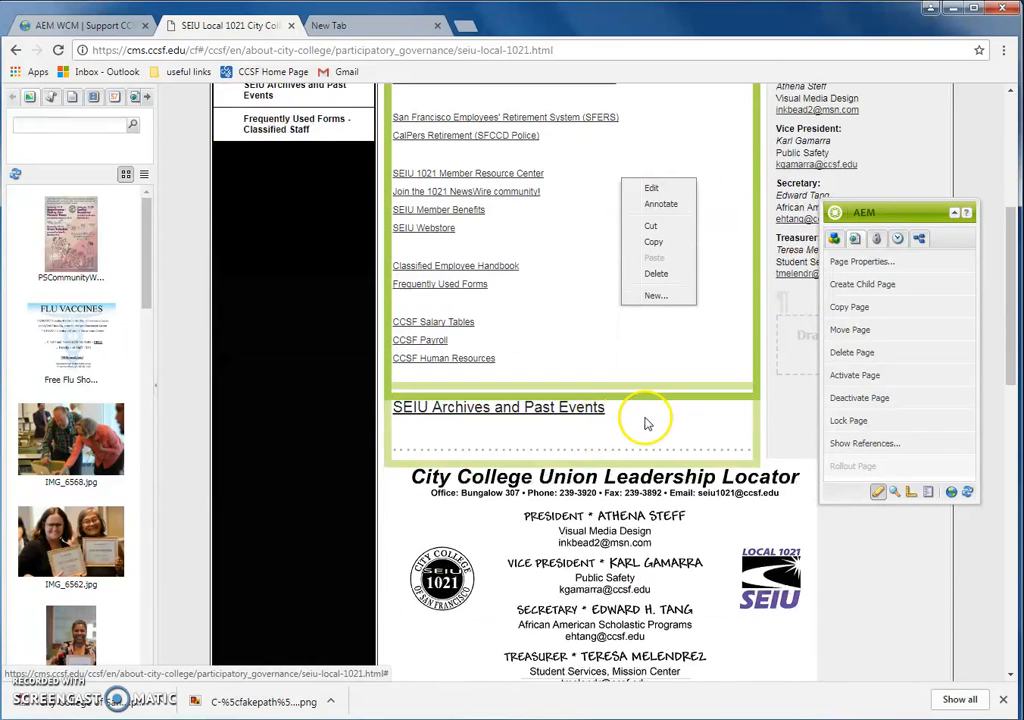
pyautogui.click(340, 345)
pyautogui.scroll(5, 346, 342)
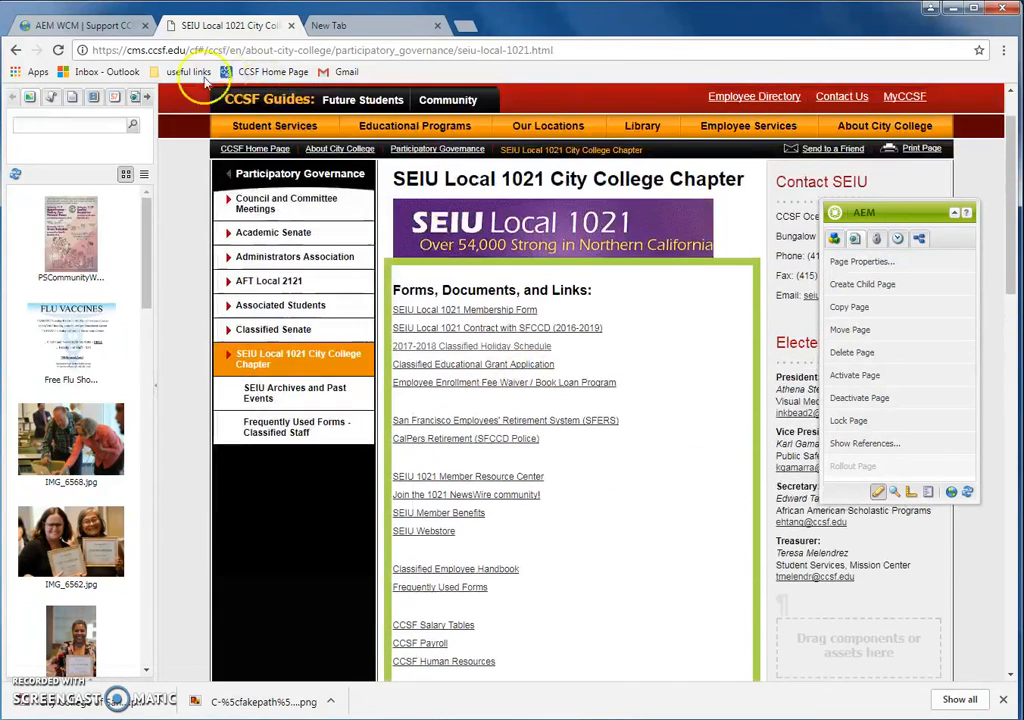
pyautogui.click(100, 22)
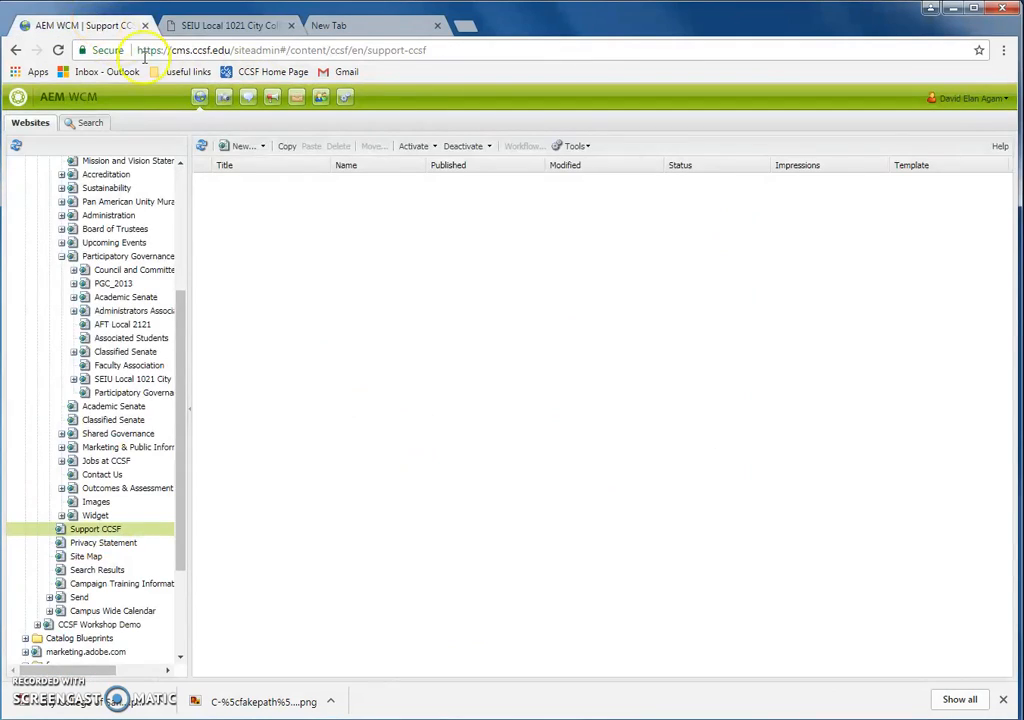
pyautogui.click(133, 298)
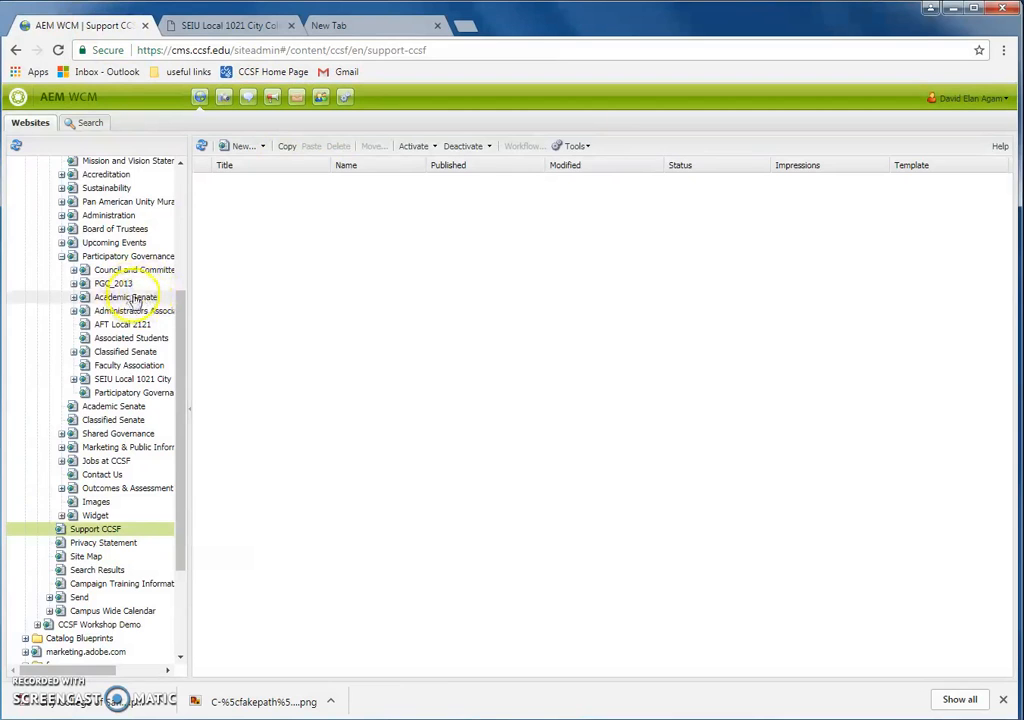
pyautogui.click(134, 298)
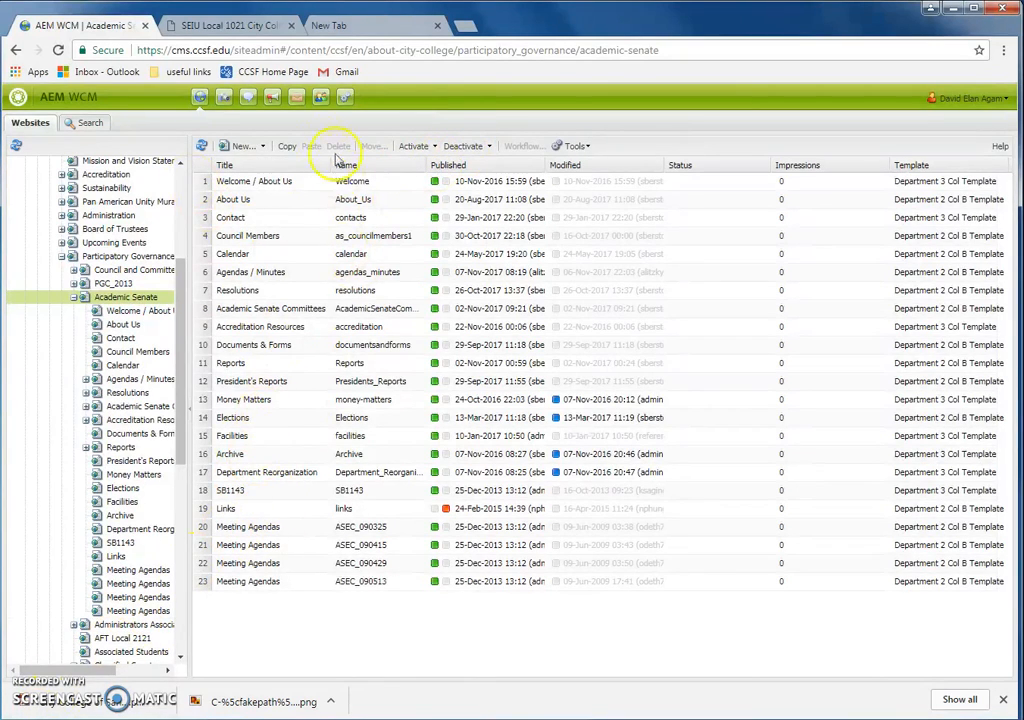
# Return to the SEIU Local 1021 City College Chapter page and review its link list and leadership locator
pyautogui.click(268, 30)
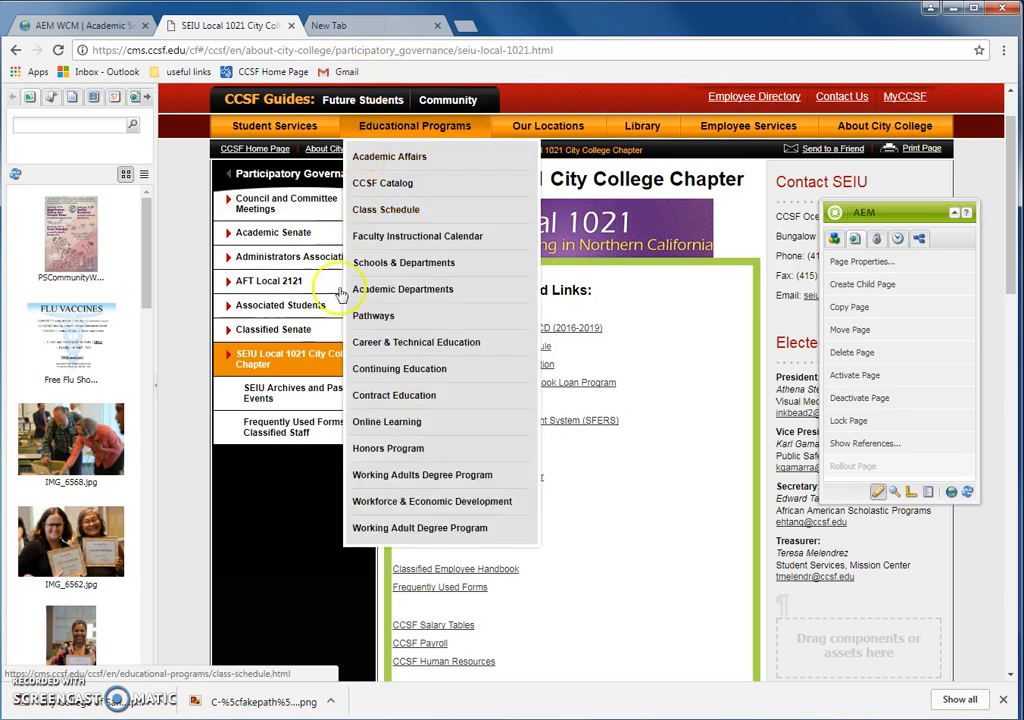
pyautogui.scroll(-1, 310, 522)
pyautogui.scroll(-2, 320, 528)
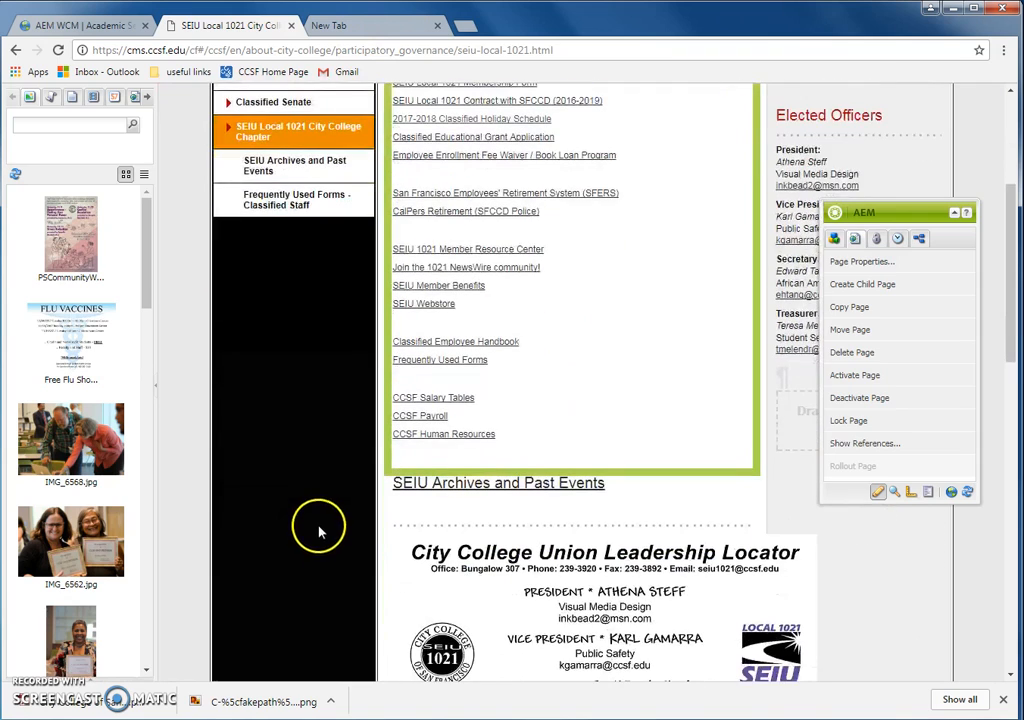
pyautogui.scroll(-2, 306, 509)
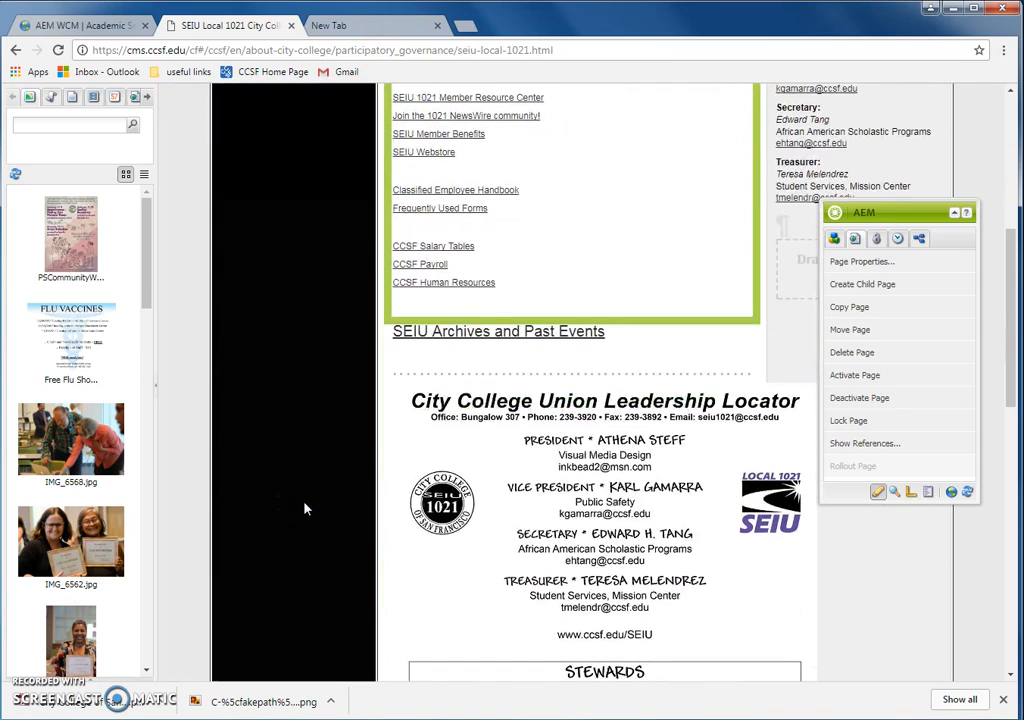
pyautogui.scroll(3, 304, 500)
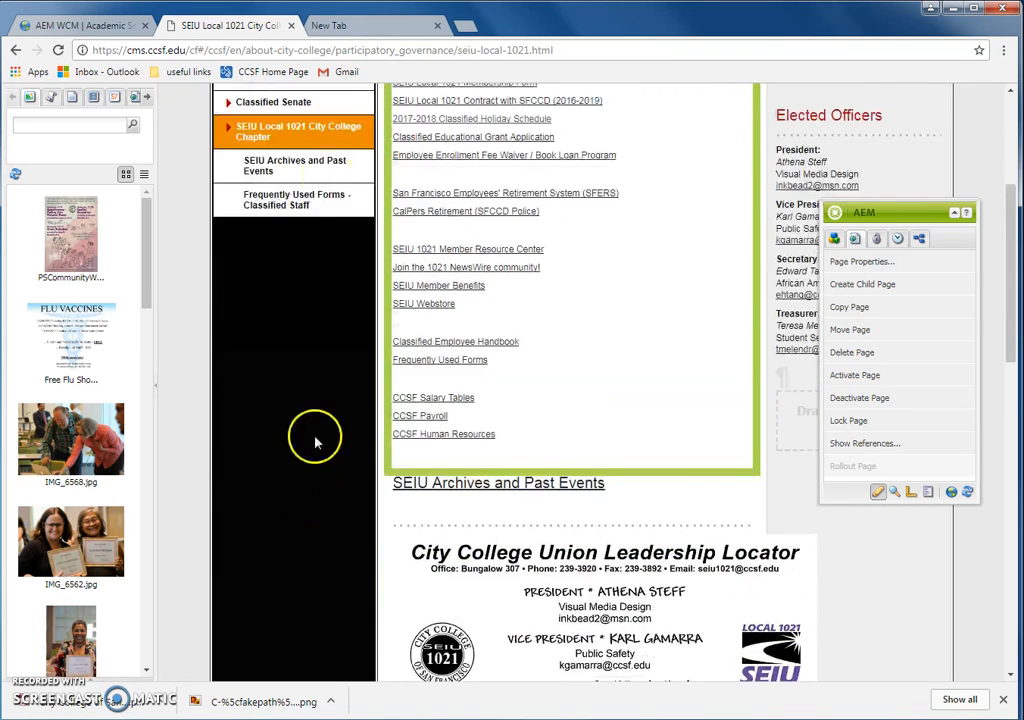
# View the upper levels of the CCSF website tree and look over the SEIU page's leadership locator and stewards again
pyautogui.click(105, 27)
pyautogui.scroll(5, 137, 236)
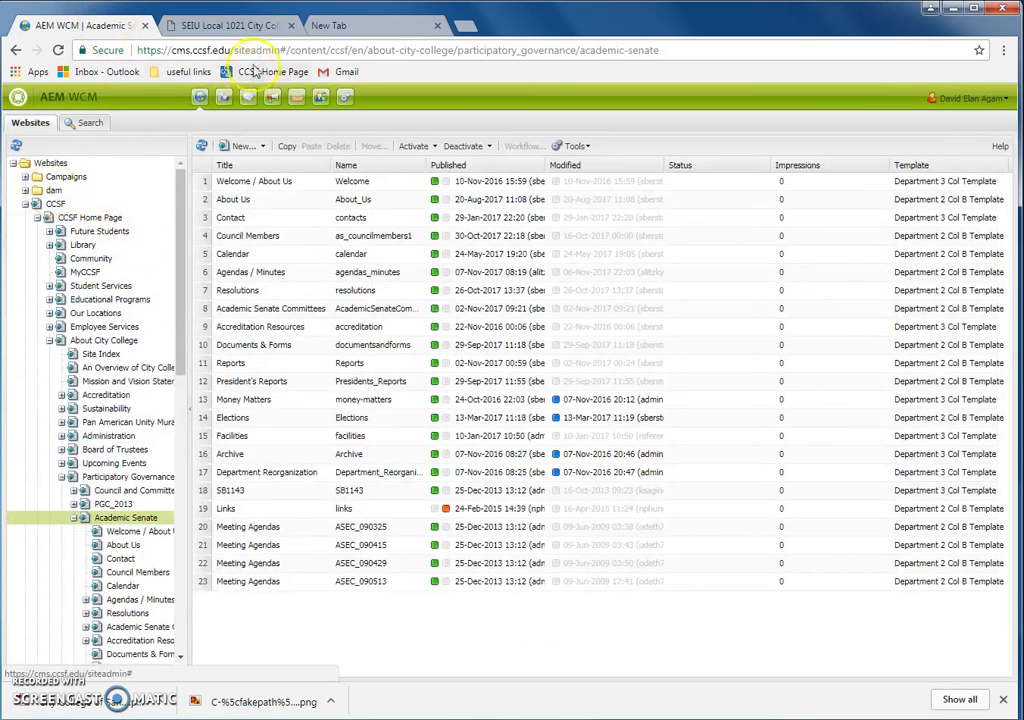
pyautogui.click(250, 27)
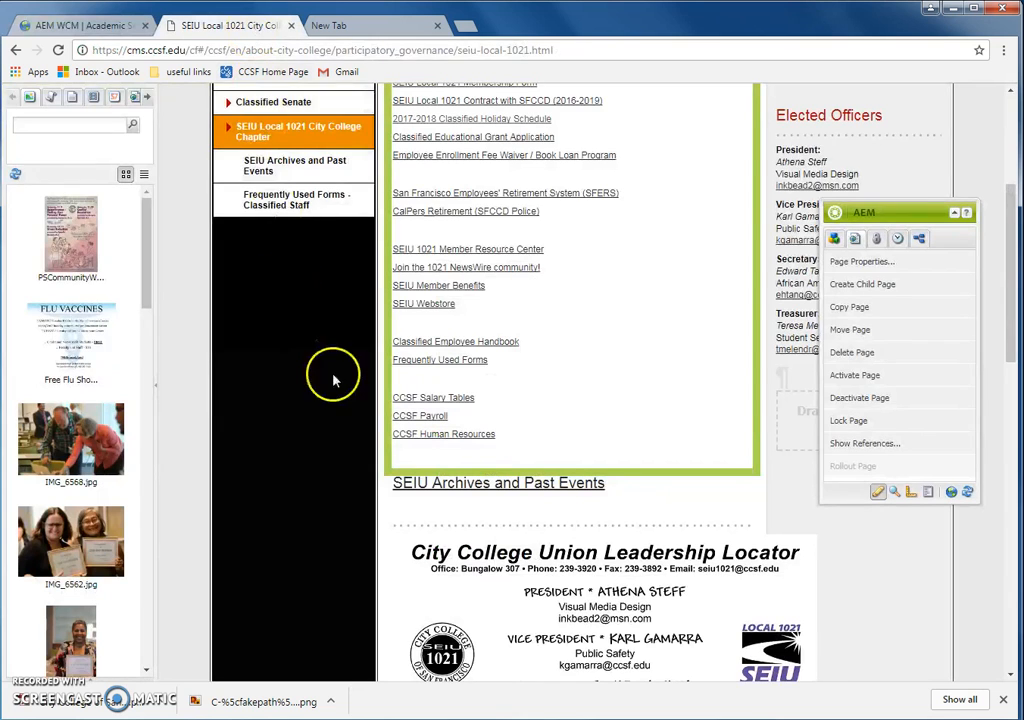
pyautogui.scroll(-5, 334, 390)
pyautogui.scroll(4, 674, 292)
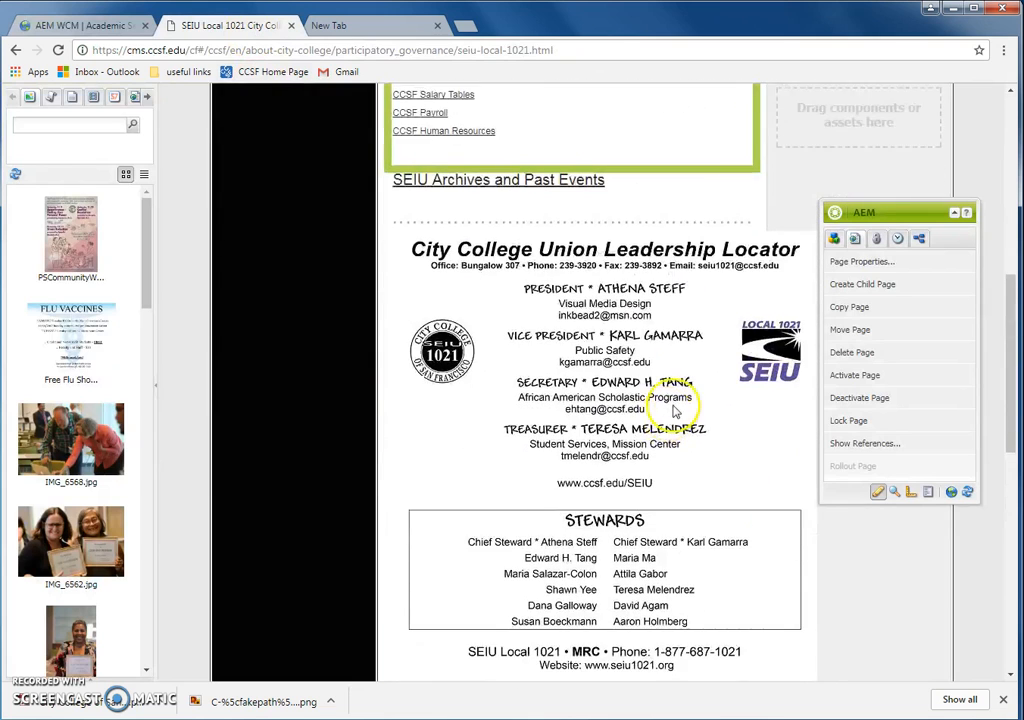